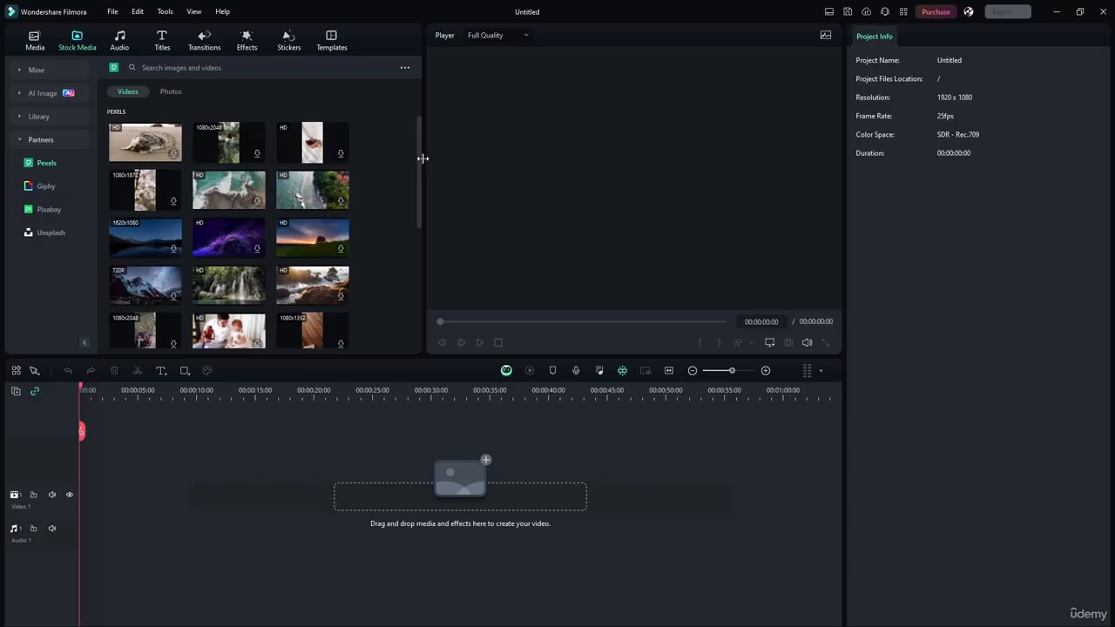
# Download the aerial coastline video with the tree-lined shore from the Pexels stock videos at the default maximum resolution
pyautogui.moveTo(420, 160)
pyautogui.mouseDown()
pyautogui.moveTo(419, 196)
pyautogui.moveTo(417, 158)
pyautogui.mouseUp()
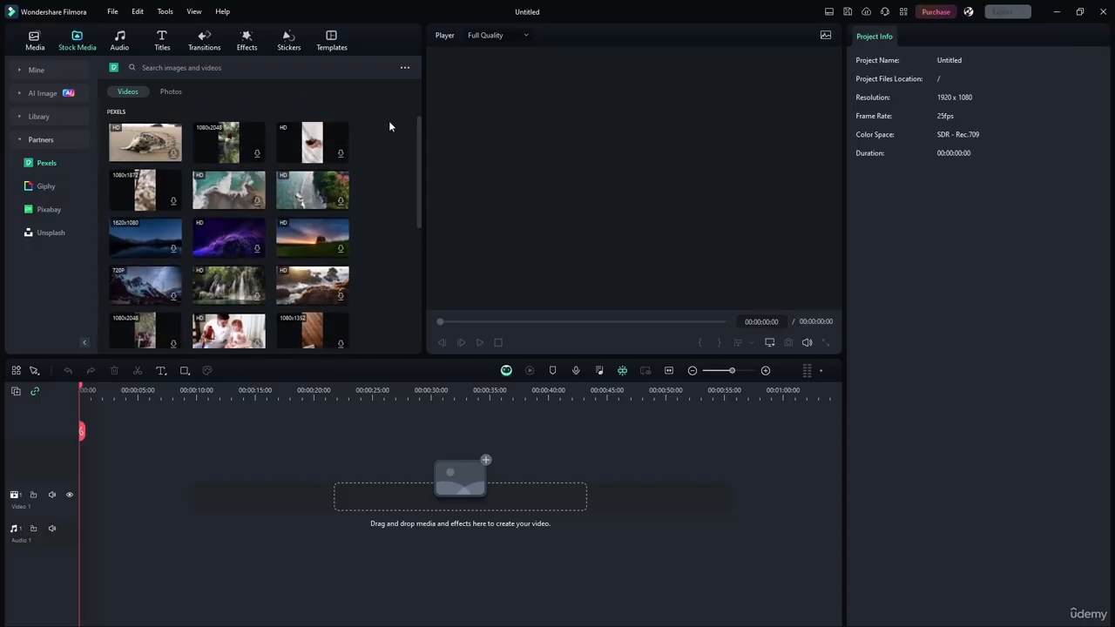
pyautogui.click(404, 68)
pyautogui.click(377, 102)
pyautogui.click(300, 188)
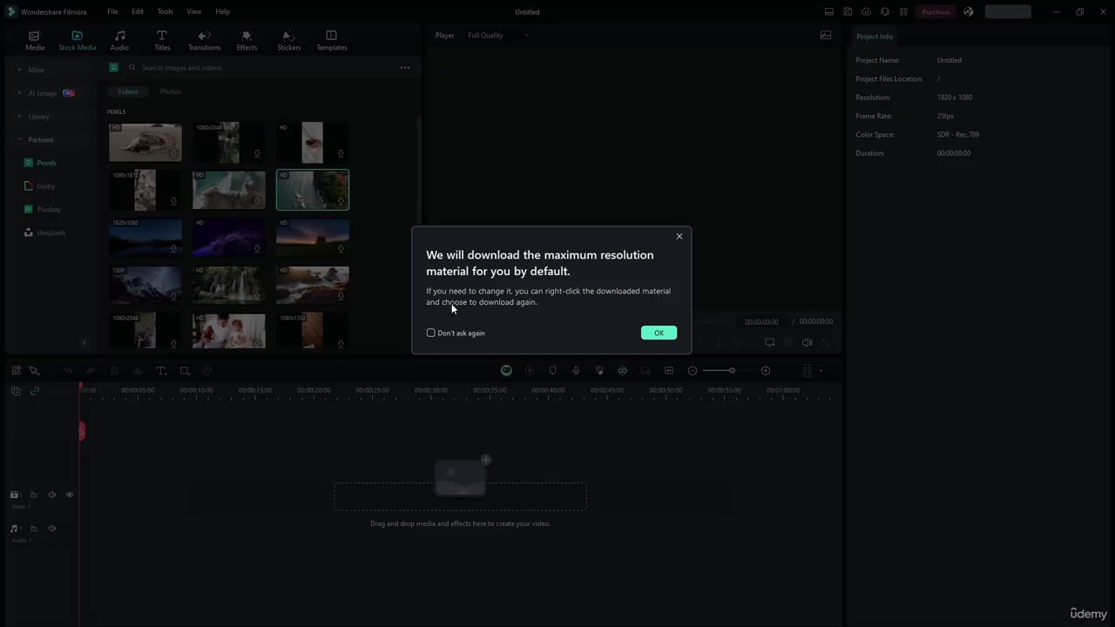
pyautogui.click(658, 333)
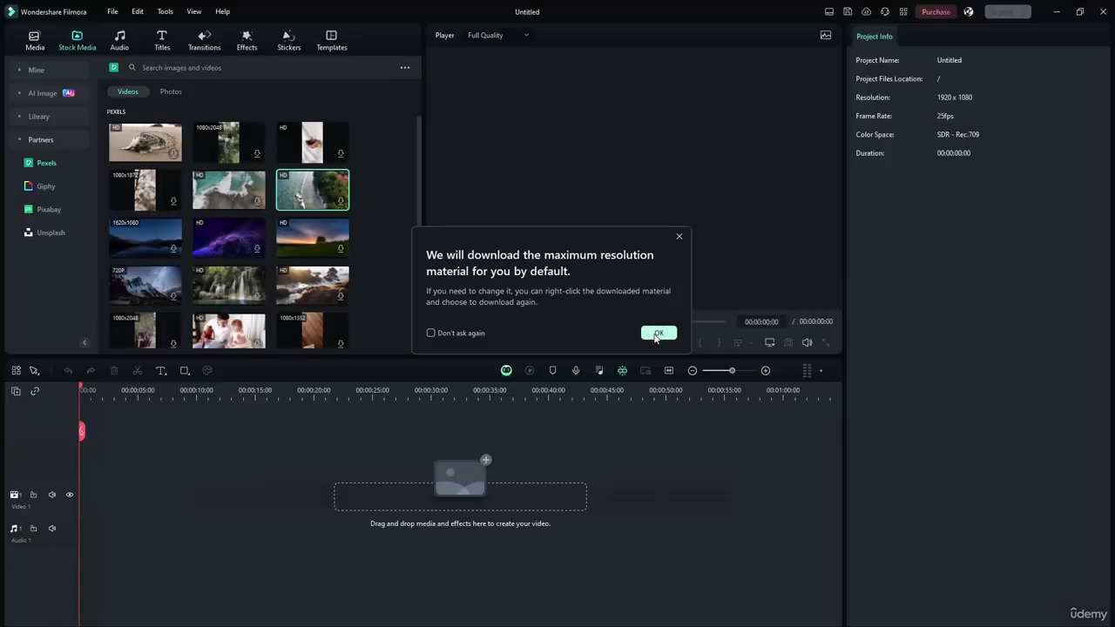
# Check the other download resolutions offered for the coastline video
pyautogui.rightClick(319, 188)
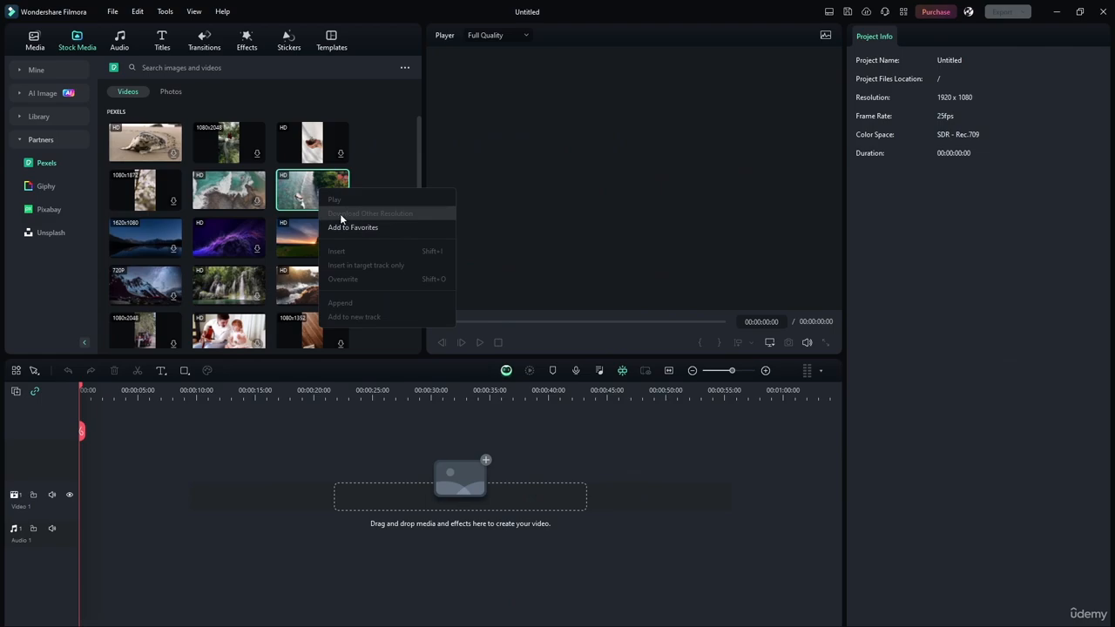
pyautogui.click(417, 227)
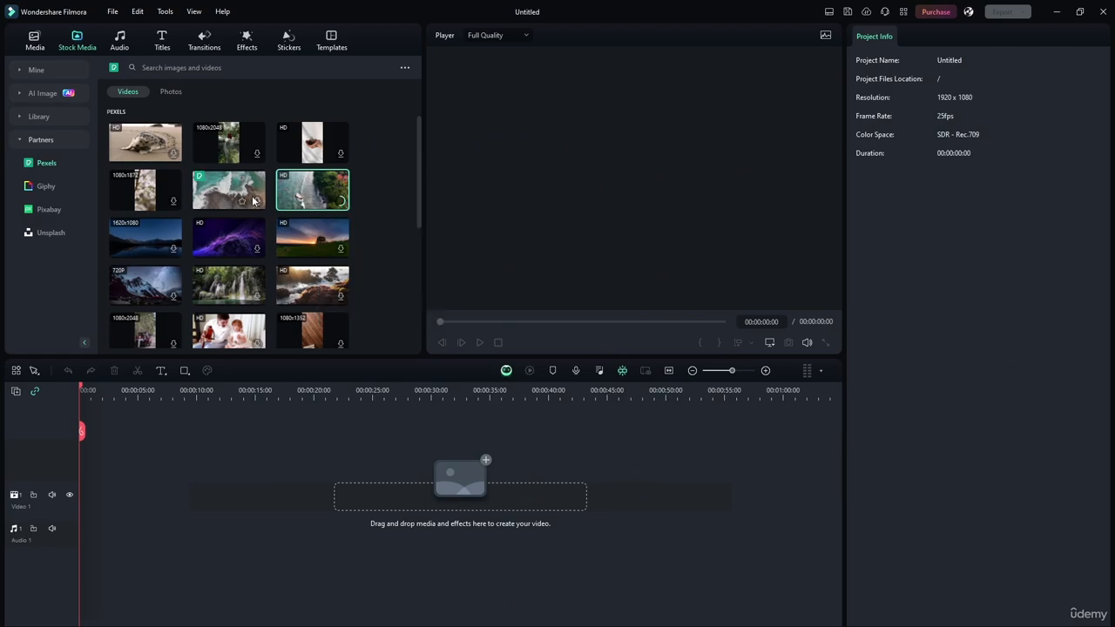
pyautogui.rightClick(309, 186)
pyautogui.click(327, 214)
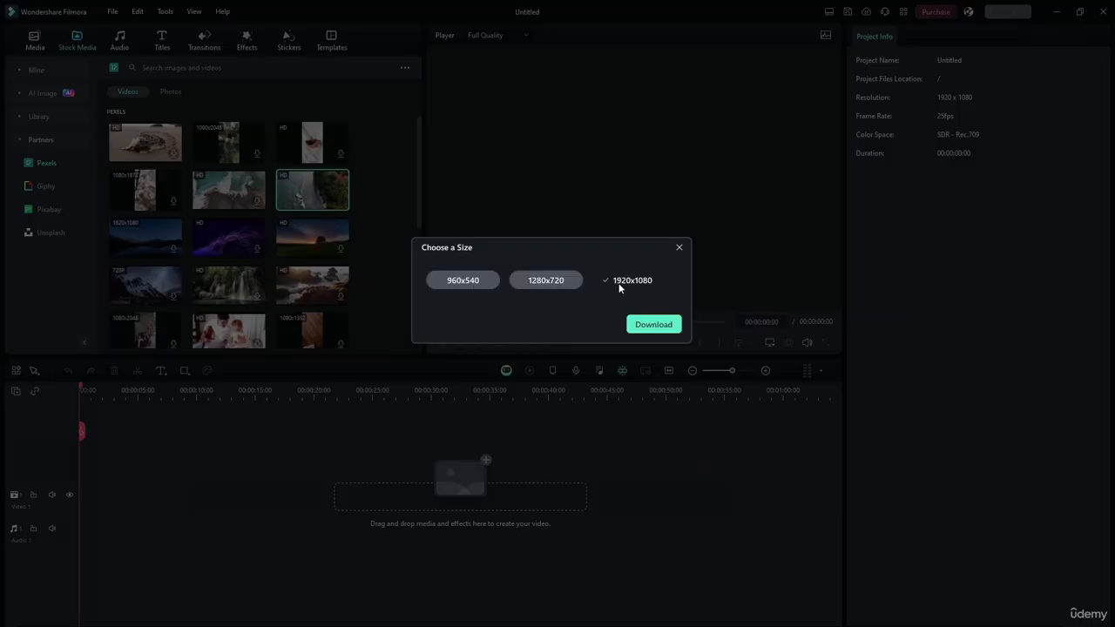
pyautogui.click(679, 248)
# Place the coastline video at the start of Video 1, keep the project settings at 1920 x 1080 25fps, and preview it
pyautogui.moveTo(296, 193); pyautogui.dragTo(88, 507)
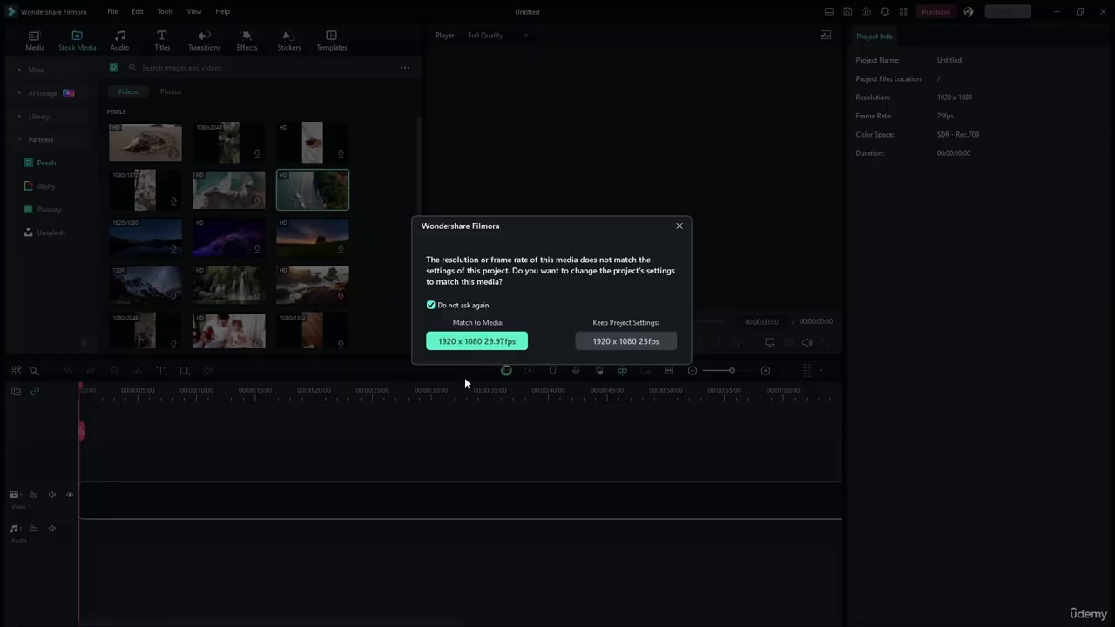
pyautogui.click(633, 341)
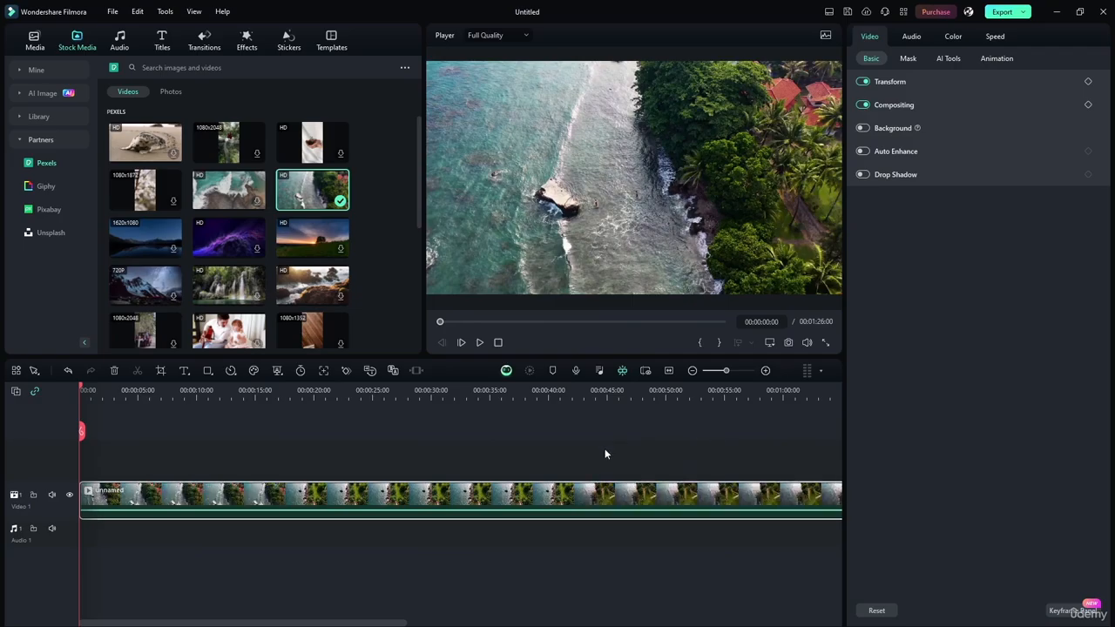
pyautogui.click(479, 342)
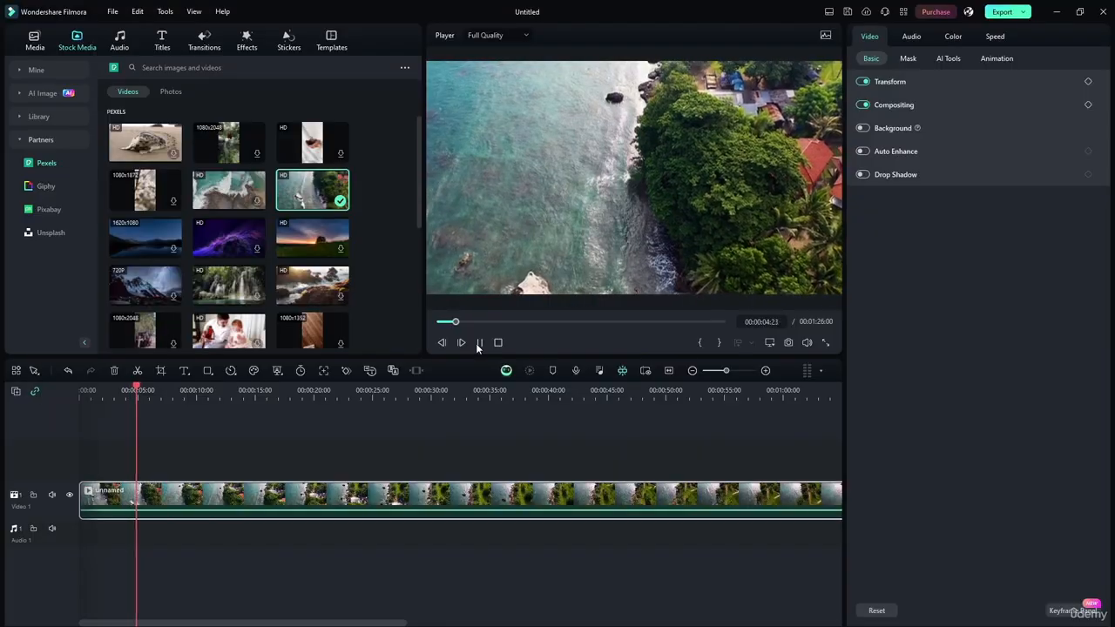
pyautogui.click(477, 343)
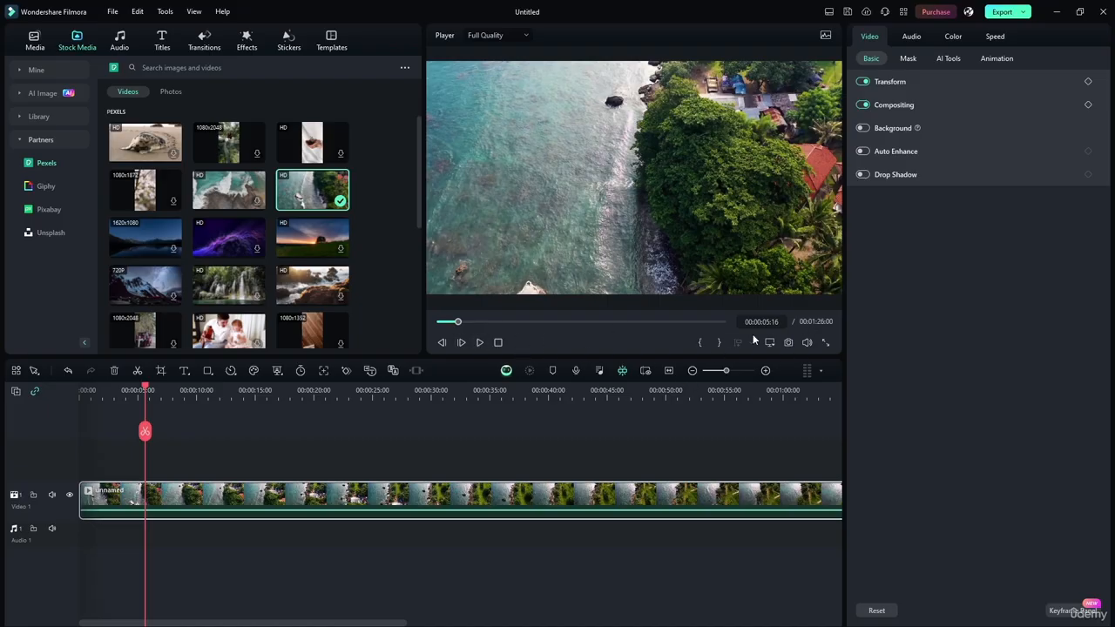
# Trim the end of the coastline clip on Video 1 so it lasts about 20 seconds
pyautogui.scroll(-2, 673, 386)
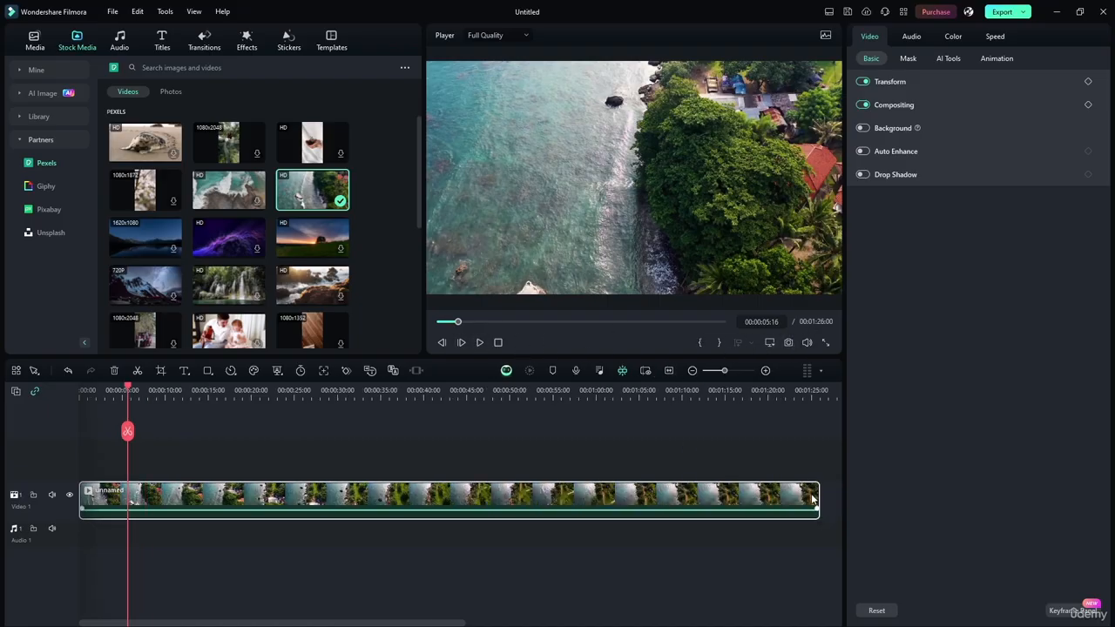
pyautogui.moveTo(819, 497); pyautogui.dragTo(250, 482)
pyautogui.click(137, 389)
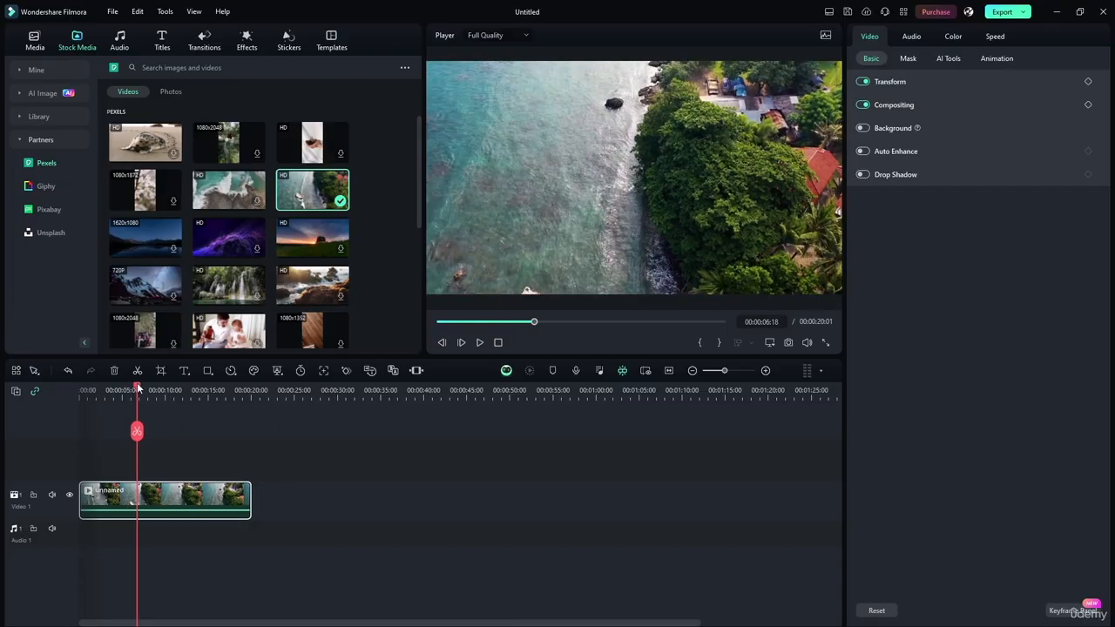
pyautogui.rightClick(234, 500)
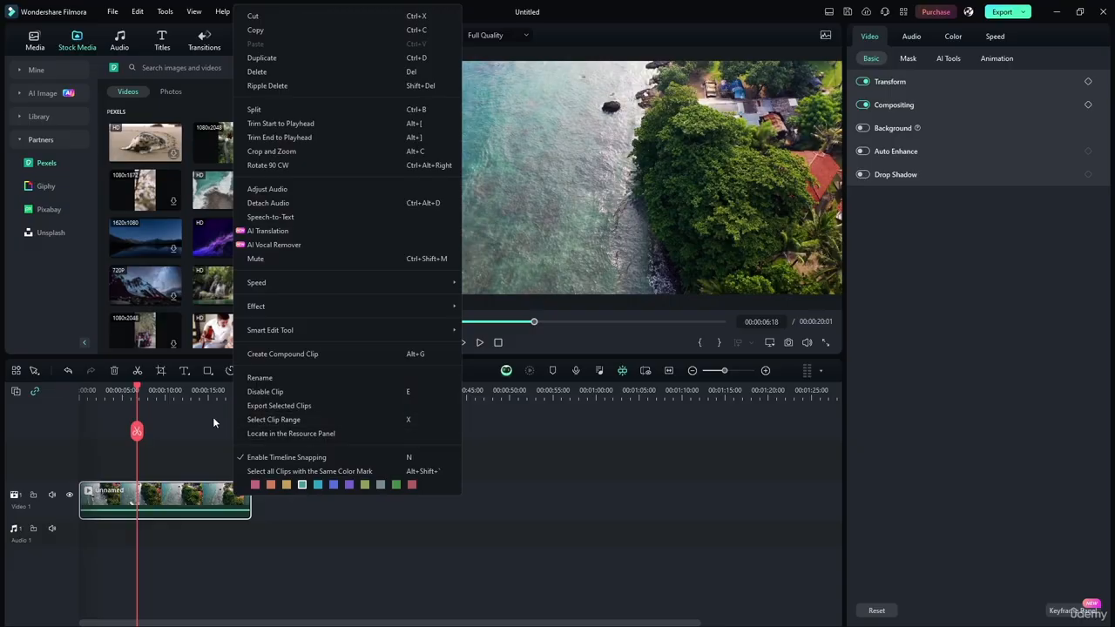
pyautogui.click(291, 422)
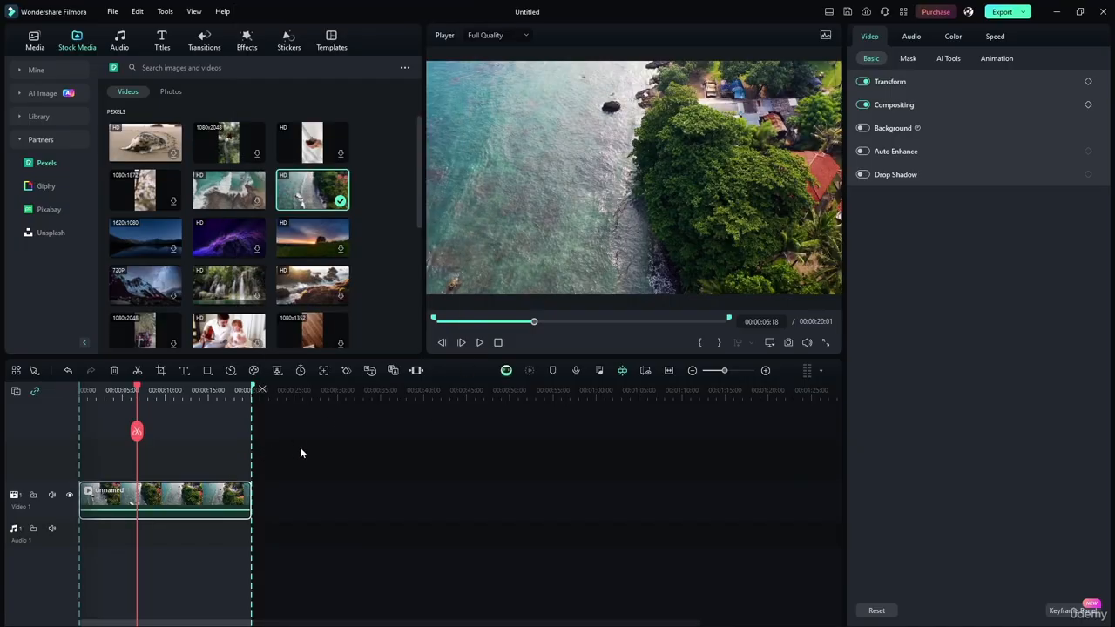
pyautogui.click(301, 457)
# Look through the editing commands available for the timeline clip and its Transform settings
pyautogui.rightClick(206, 489)
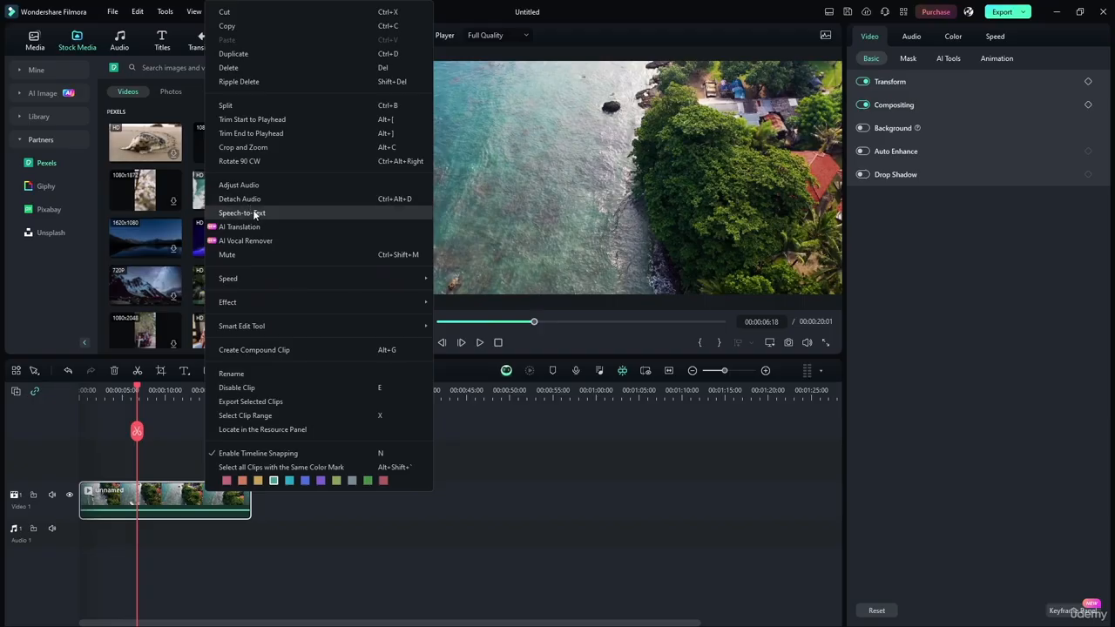
pyautogui.moveTo(253, 301)
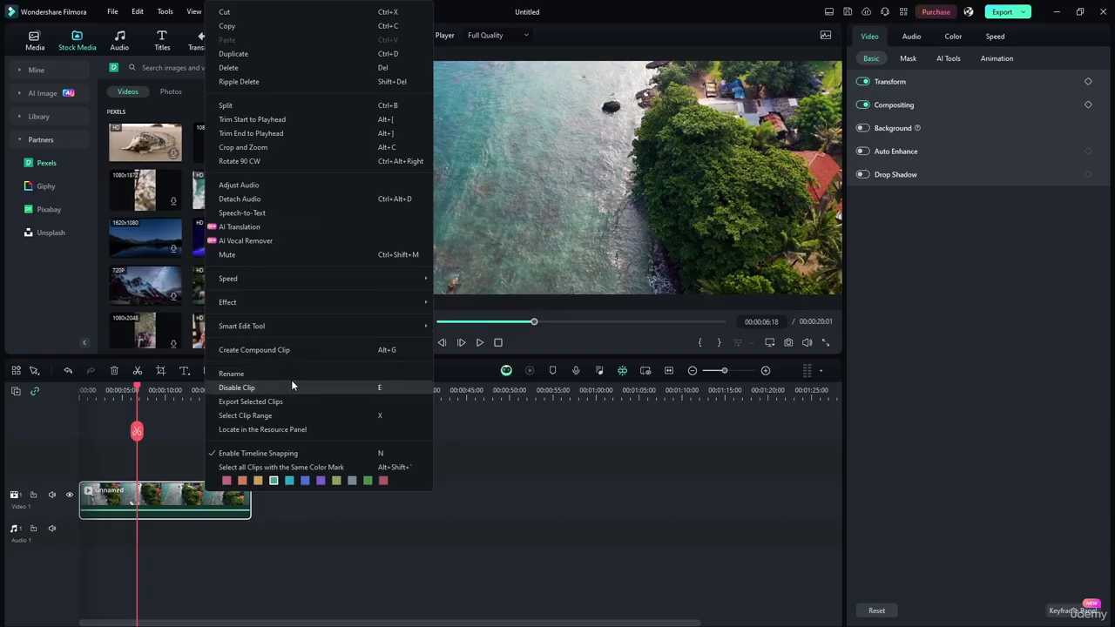
pyautogui.click(273, 430)
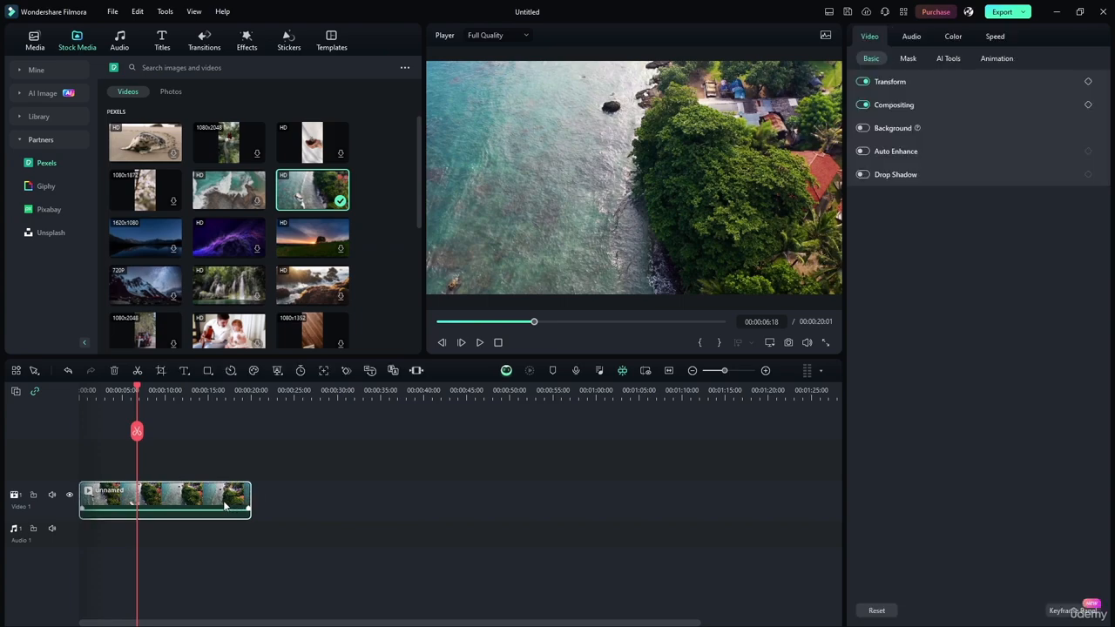
pyautogui.click(908, 83)
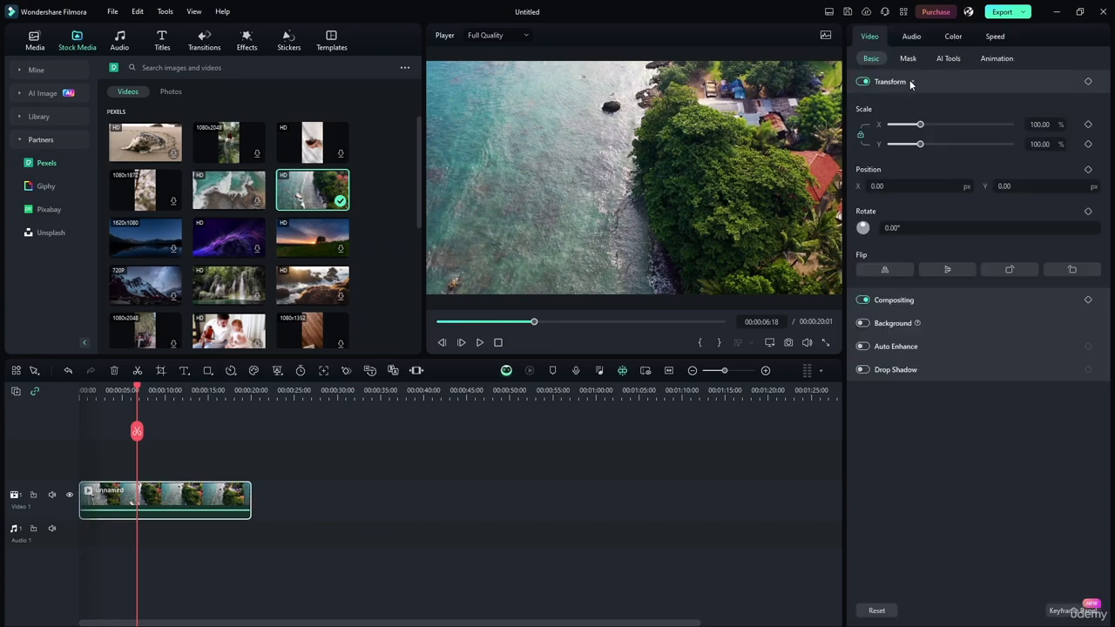
pyautogui.click(910, 81)
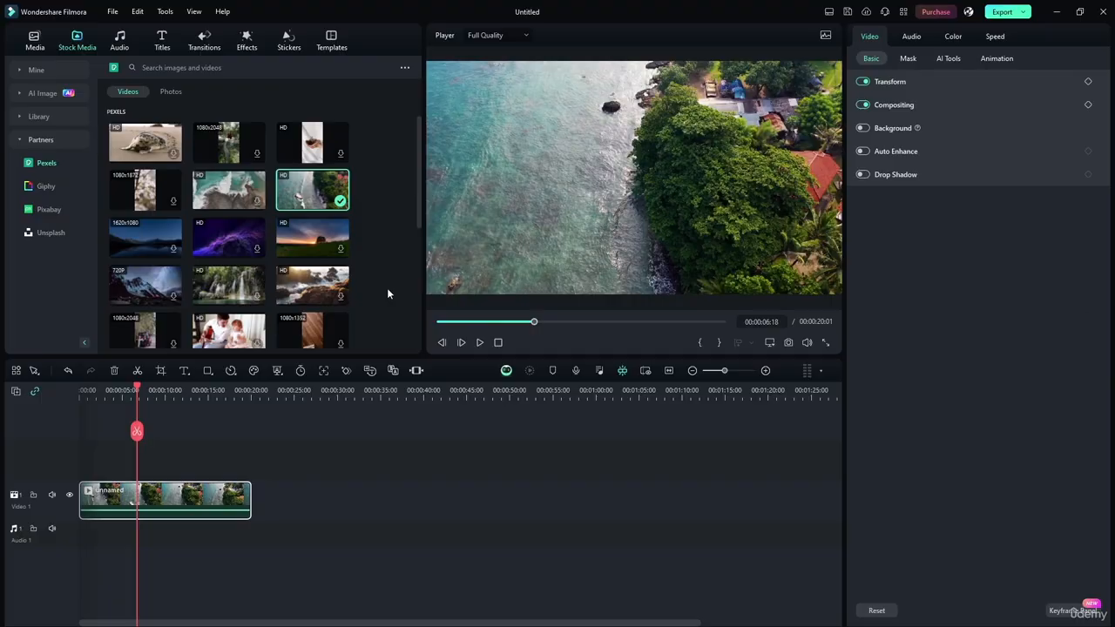
pyautogui.rightClick(214, 502)
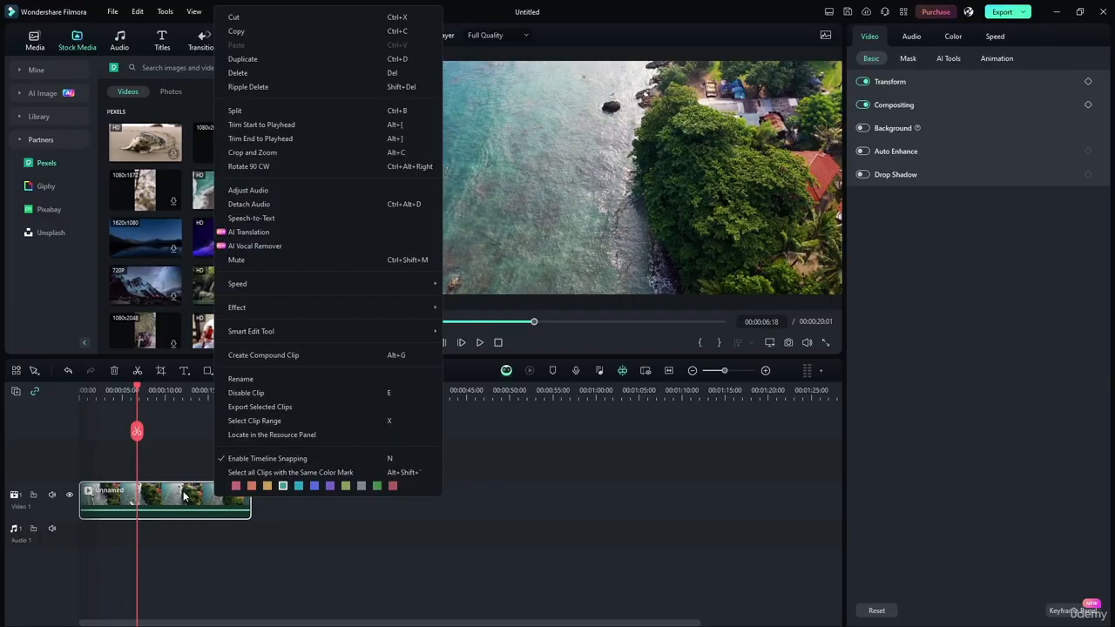
pyautogui.click(177, 447)
pyautogui.moveTo(137, 388); pyautogui.dragTo(151, 389)
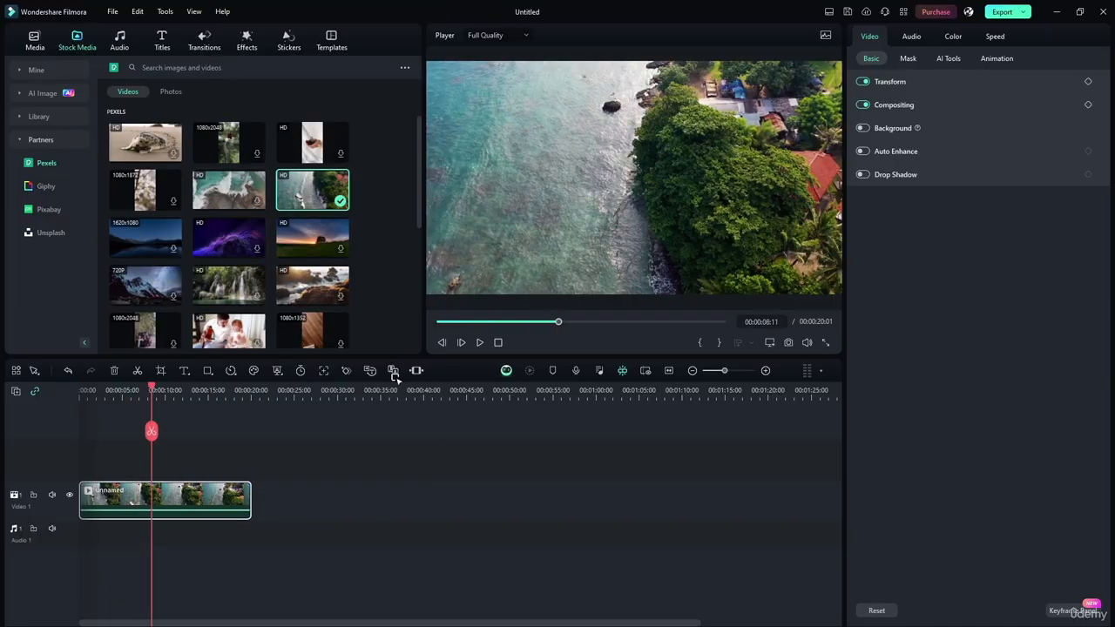
pyautogui.click(784, 322)
pyautogui.write('2')
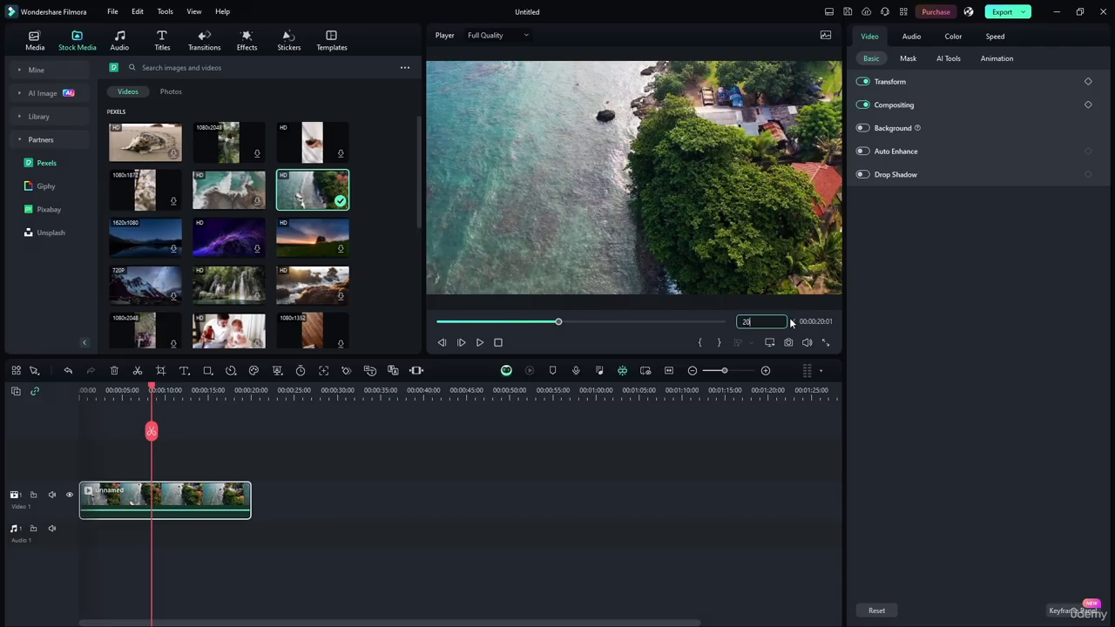
pyautogui.write('0')
pyautogui.press('Return')
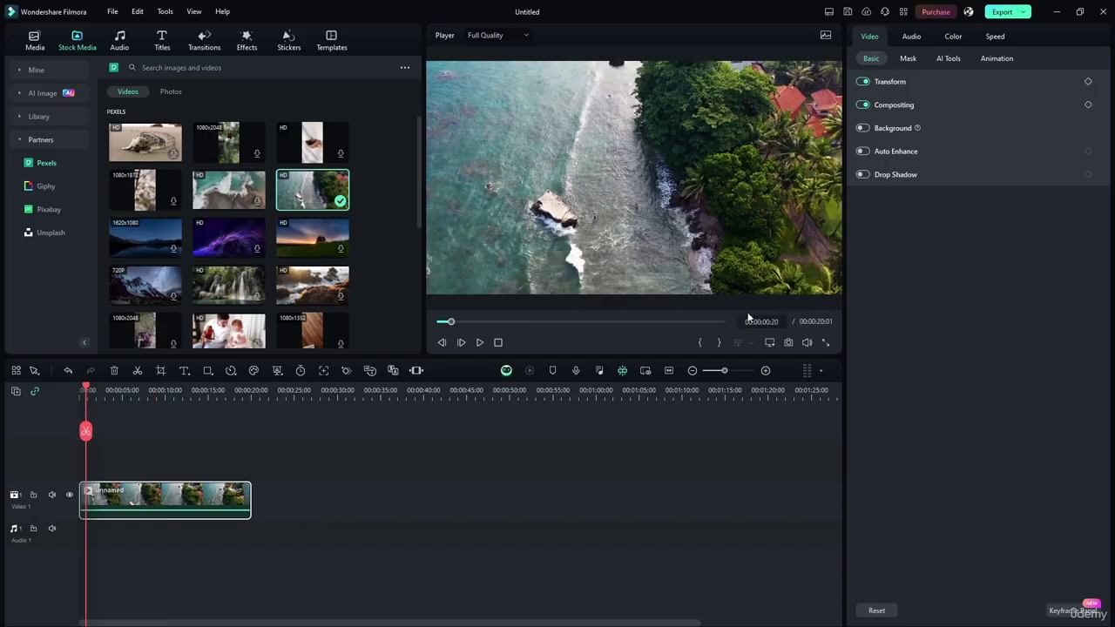
# Split the coastline clip at exactly 00:00:20:00
pyautogui.click(760, 322)
pyautogui.click(770, 321)
pyautogui.write('2')
pyautogui.press('Return')
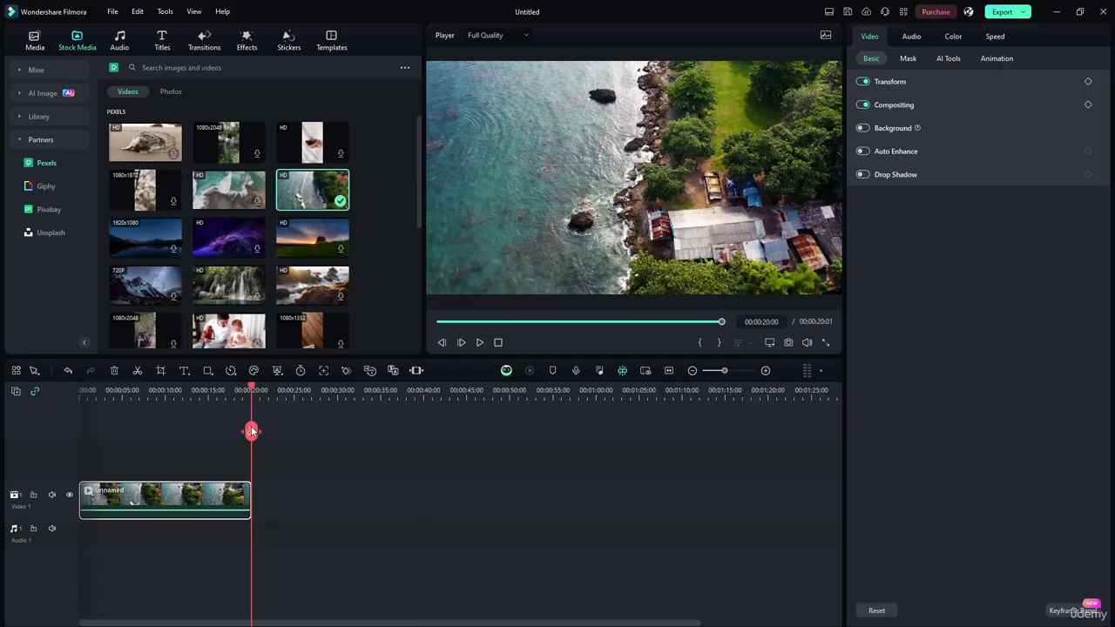
pyautogui.click(251, 430)
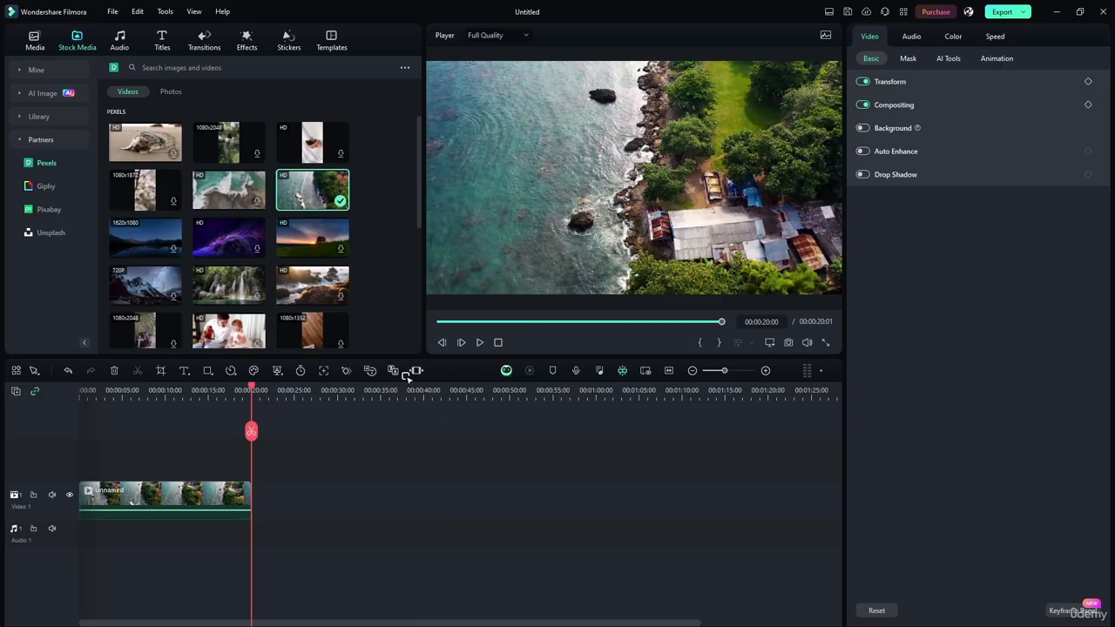
# Move the main clip up to a new Video 2 track and delete the leftover fragment beyond the 20-second mark on Video 1
pyautogui.click(670, 370)
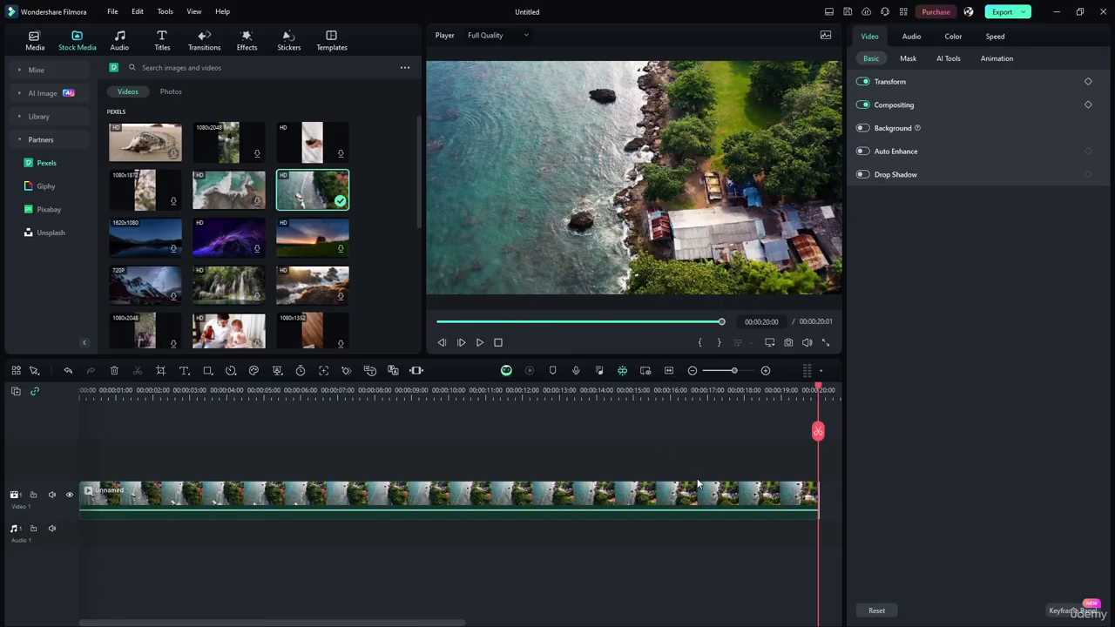
pyautogui.moveTo(819, 387); pyautogui.dragTo(756, 398)
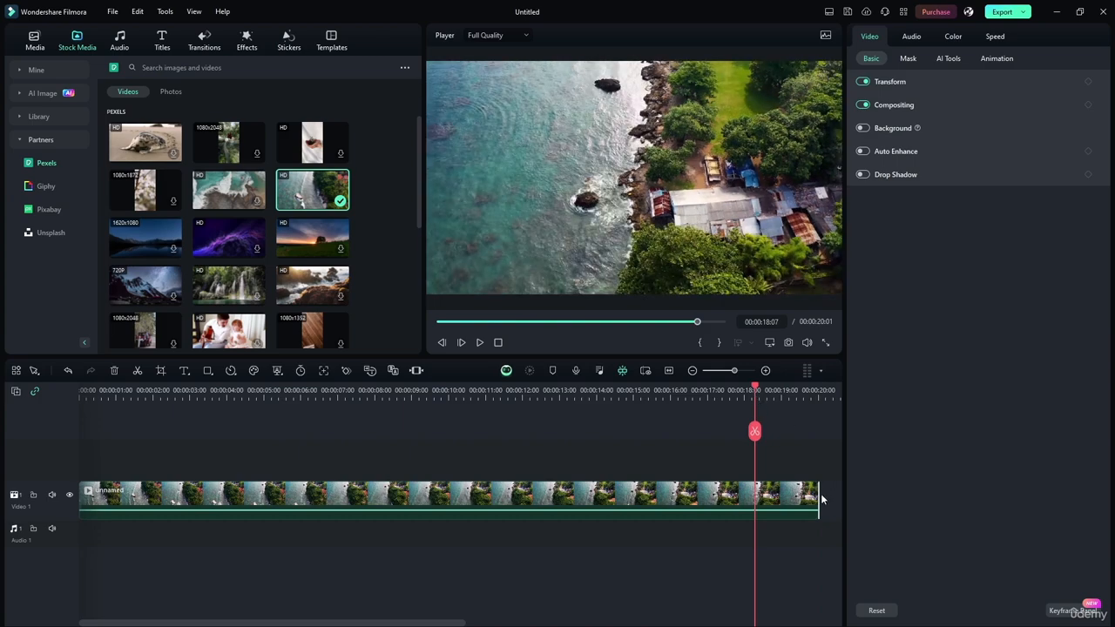
pyautogui.click(824, 494)
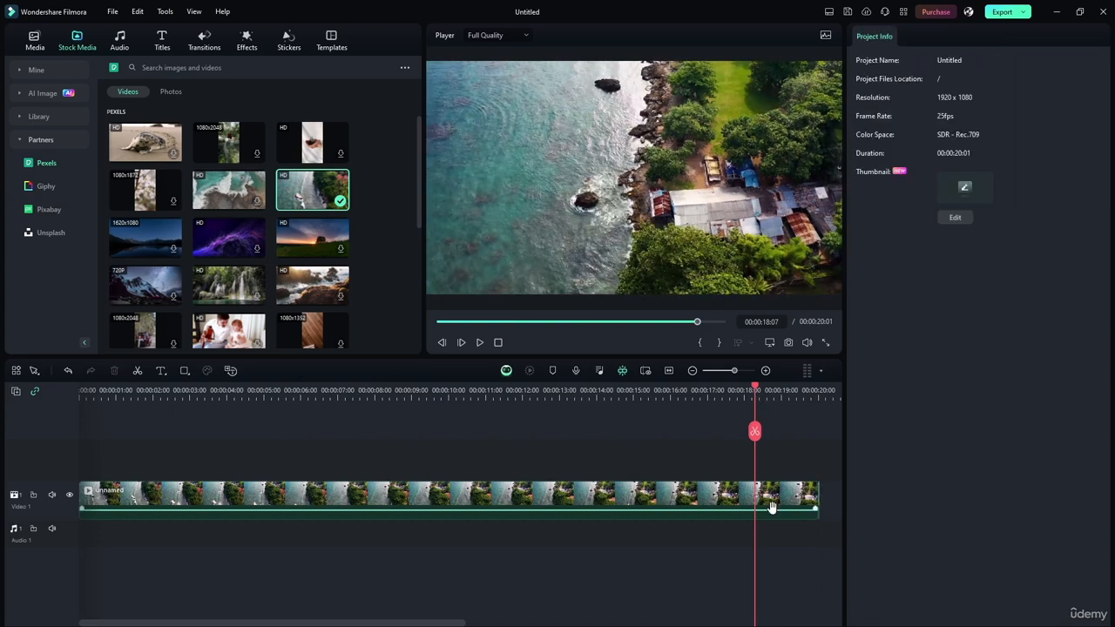
pyautogui.moveTo(776, 507); pyautogui.dragTo(773, 471)
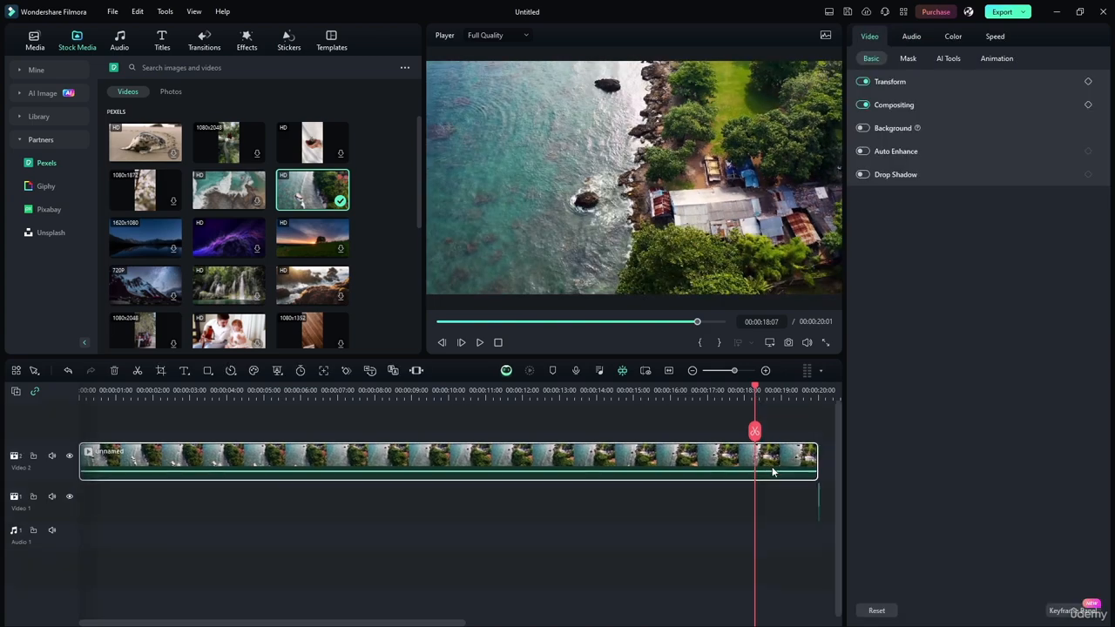
pyautogui.click(820, 500)
pyautogui.press('Delete')
# Return the main clip to the start of Video 1, reset the playhead to the beginning, and select the clip
pyautogui.moveTo(669, 466); pyautogui.dragTo(670, 497)
pyautogui.click(459, 441)
pyautogui.click(619, 393)
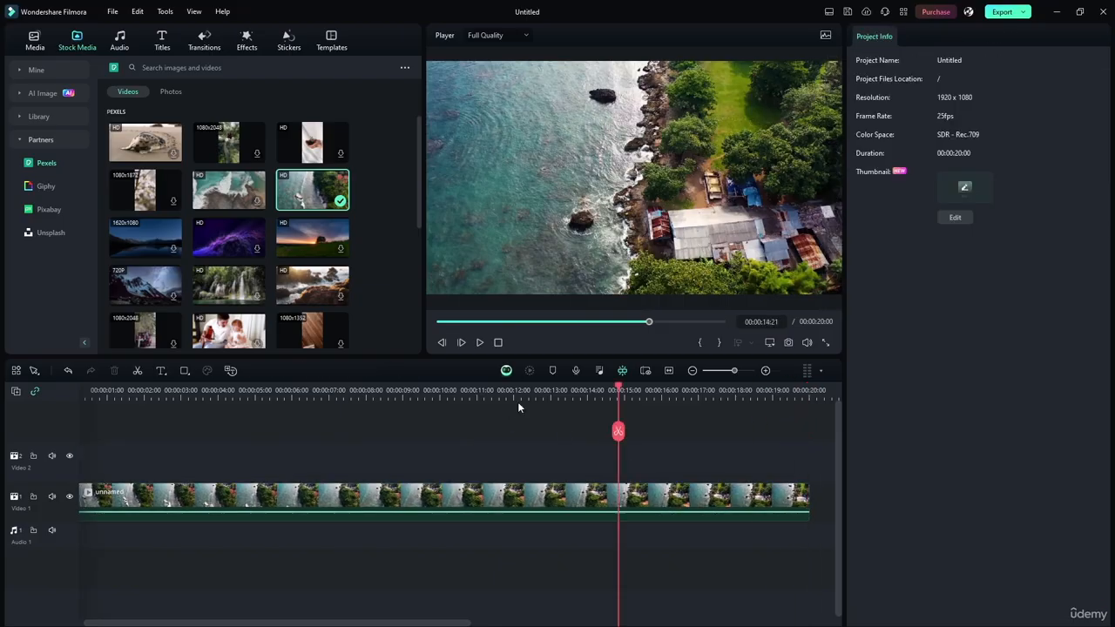
pyautogui.moveTo(519, 404); pyautogui.dragTo(1, 380)
pyautogui.click(436, 494)
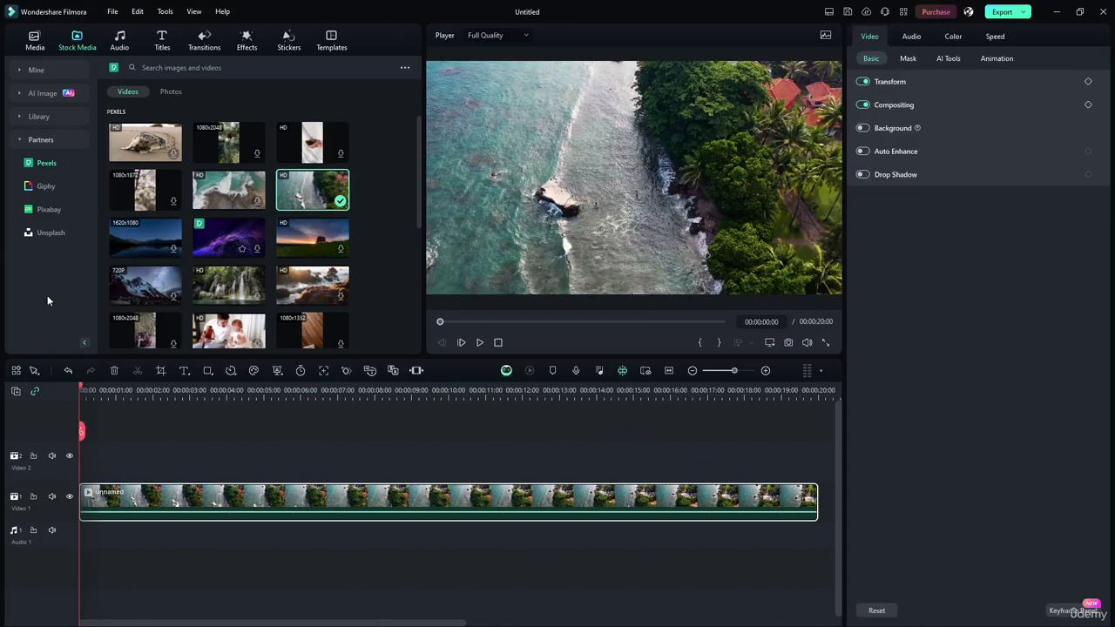
# Look through the Video Effects and Filters categories of the effects library, keeping the coastline clip selected on the timeline
pyautogui.click(246, 41)
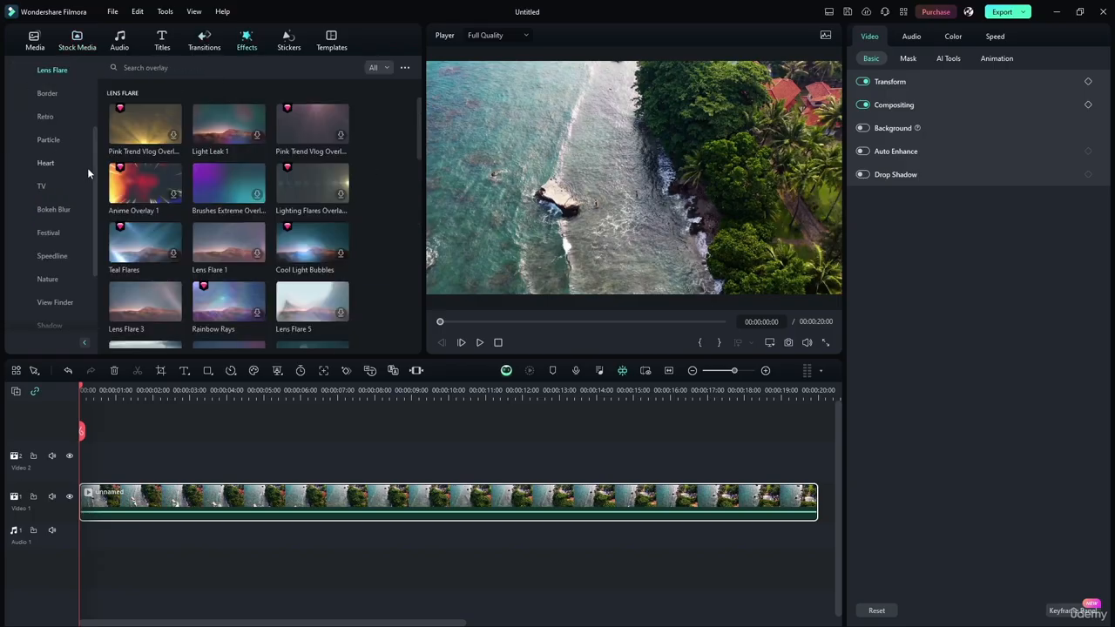
pyautogui.scroll(3, 87, 167)
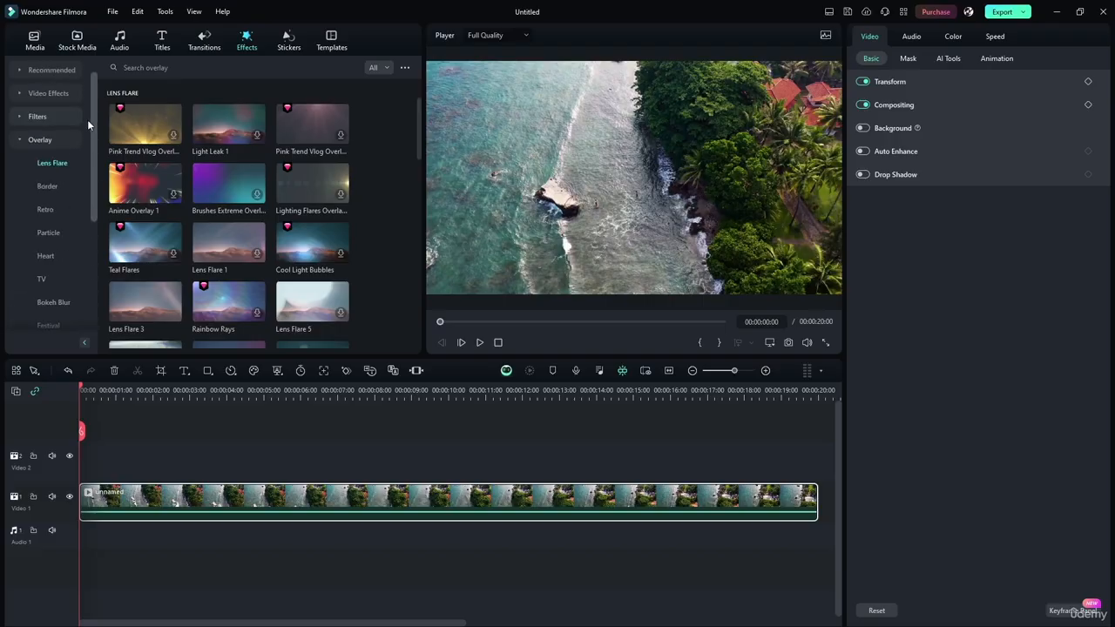
pyautogui.click(39, 139)
pyautogui.click(23, 117)
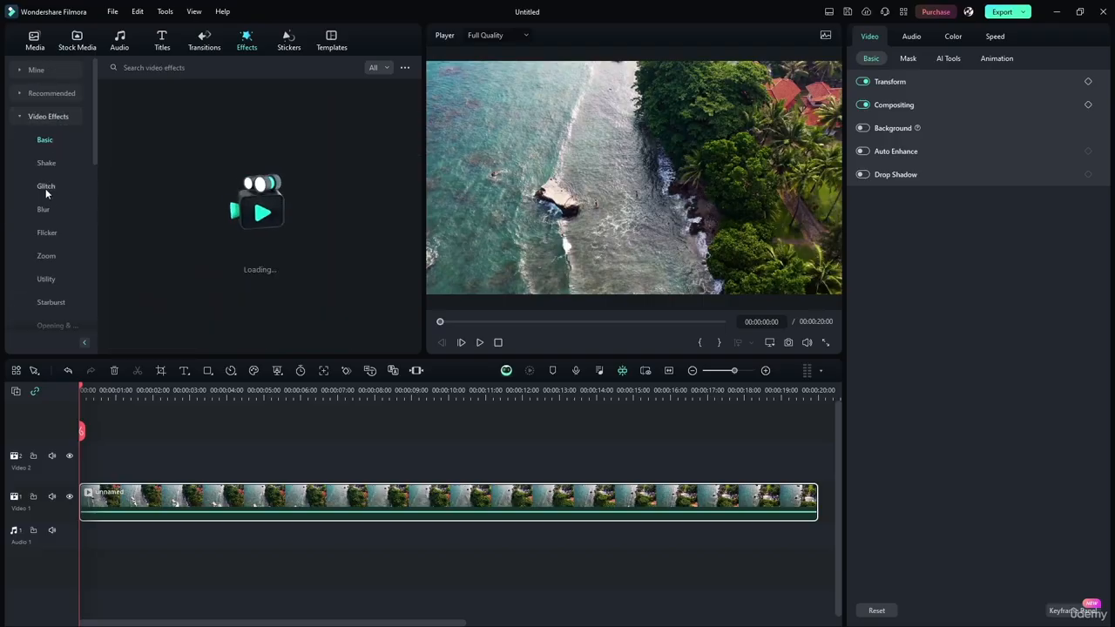
pyautogui.scroll(-1, 96, 137)
pyautogui.moveTo(95, 169); pyautogui.dragTo(87, 131)
pyautogui.click(21, 118)
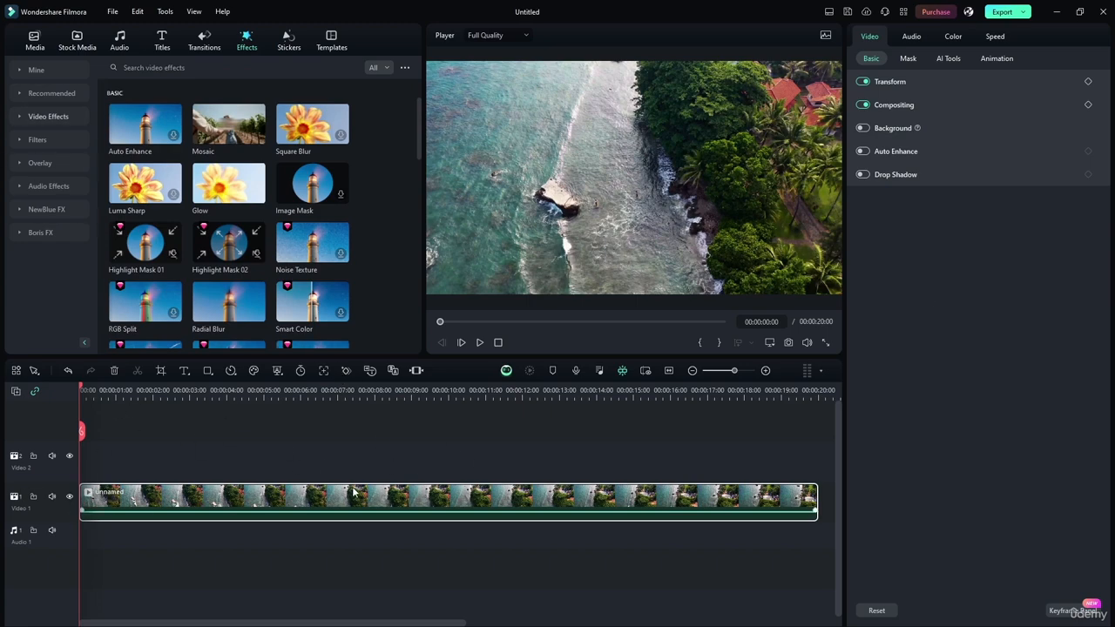
pyautogui.click(19, 141)
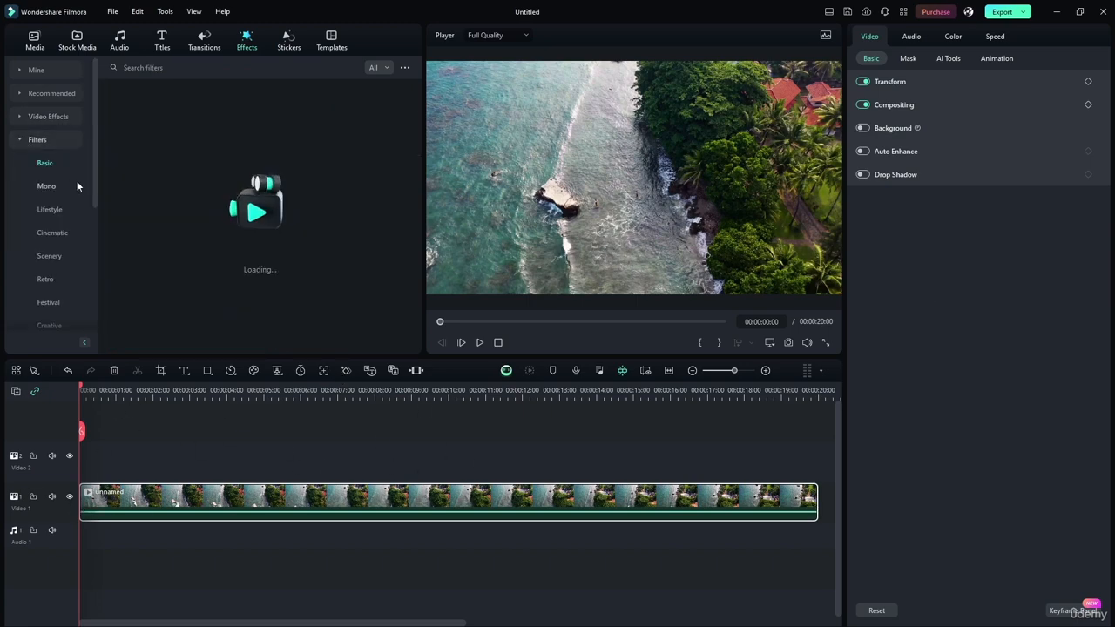
pyautogui.moveTo(92, 187); pyautogui.dragTo(89, 235)
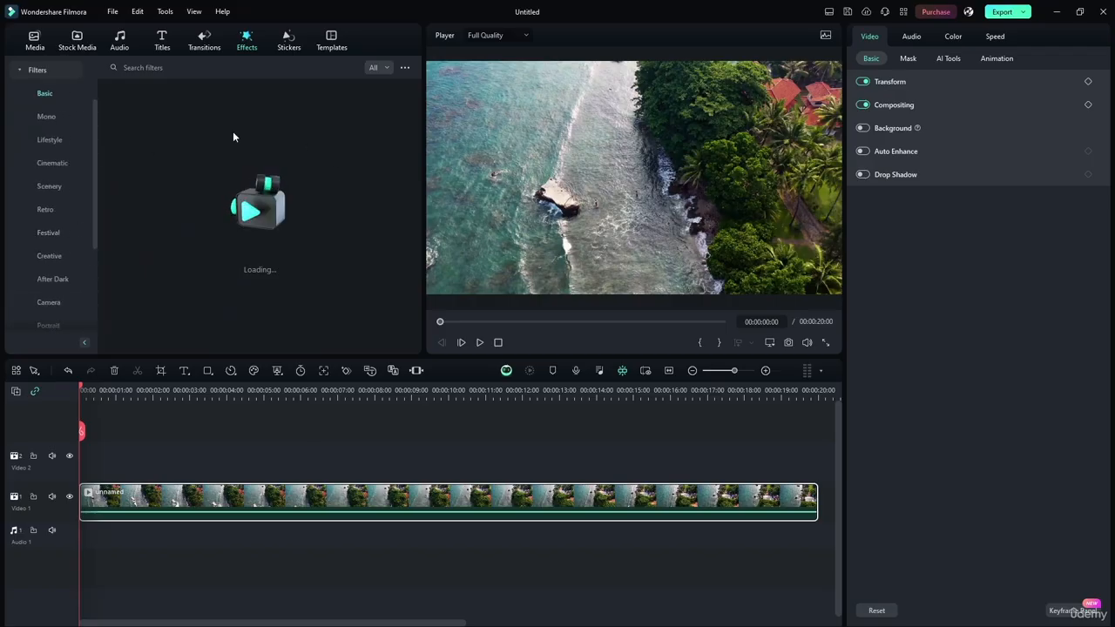
pyautogui.click(25, 73)
pyautogui.click(299, 479)
pyautogui.click(300, 494)
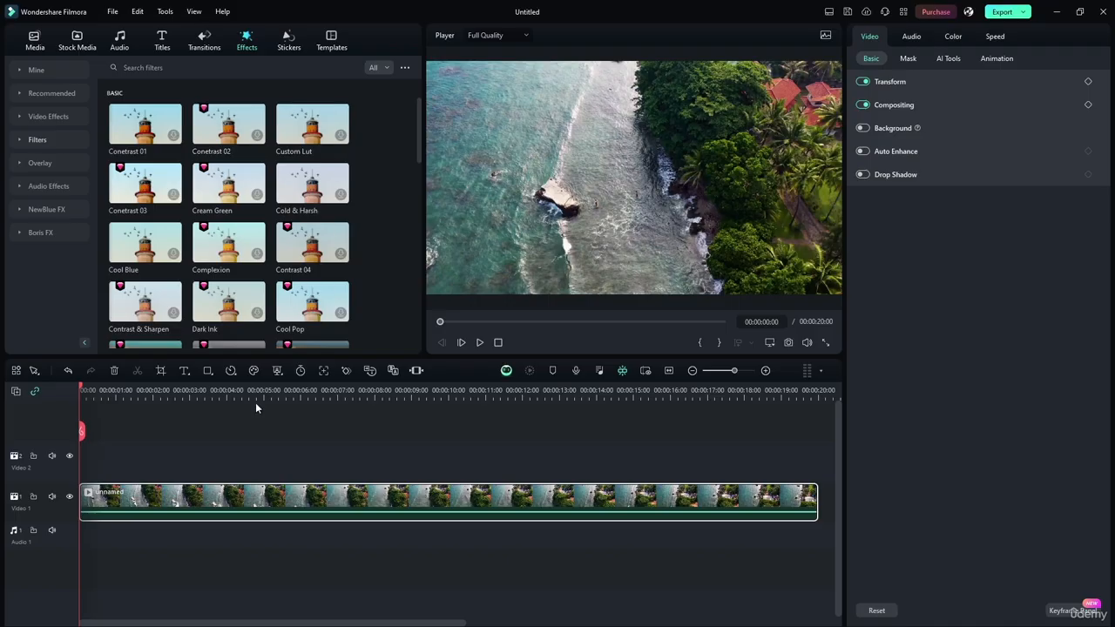
# Examine the clip's basic color settings and the list of available LUT presets, leaving the LUT set to None
pyautogui.click(953, 39)
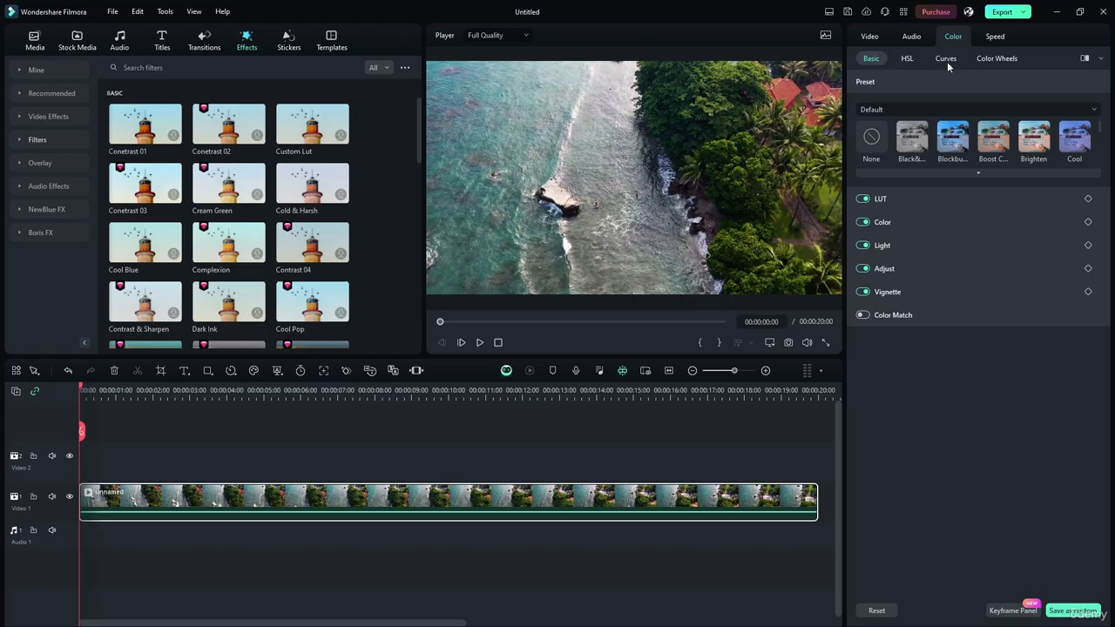
pyautogui.click(887, 199)
pyautogui.click(862, 200)
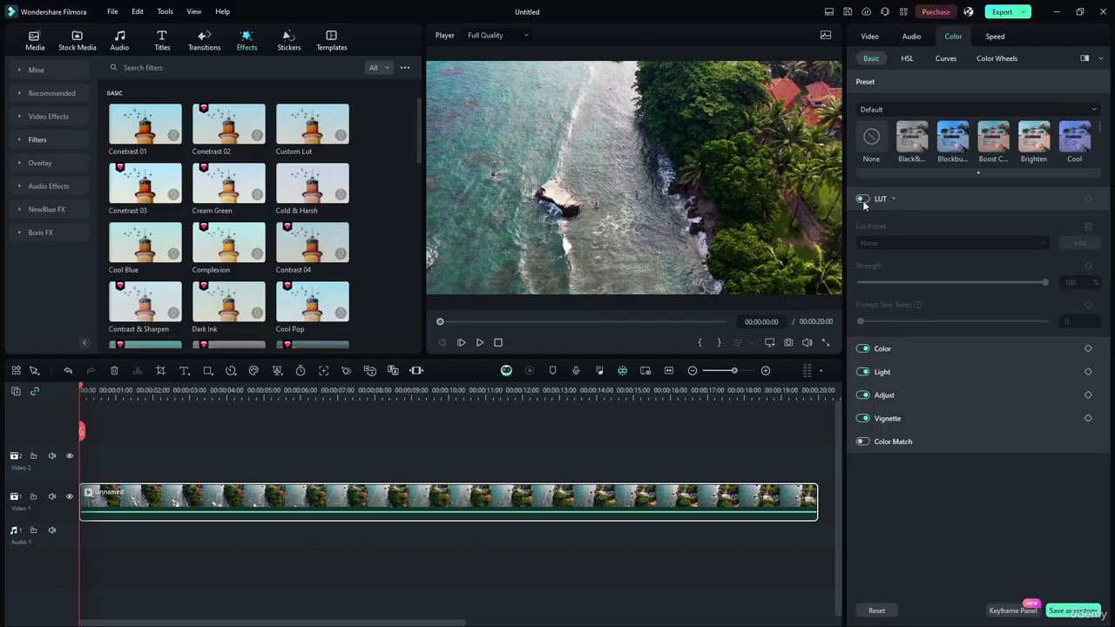
pyautogui.click(863, 200)
pyautogui.click(898, 244)
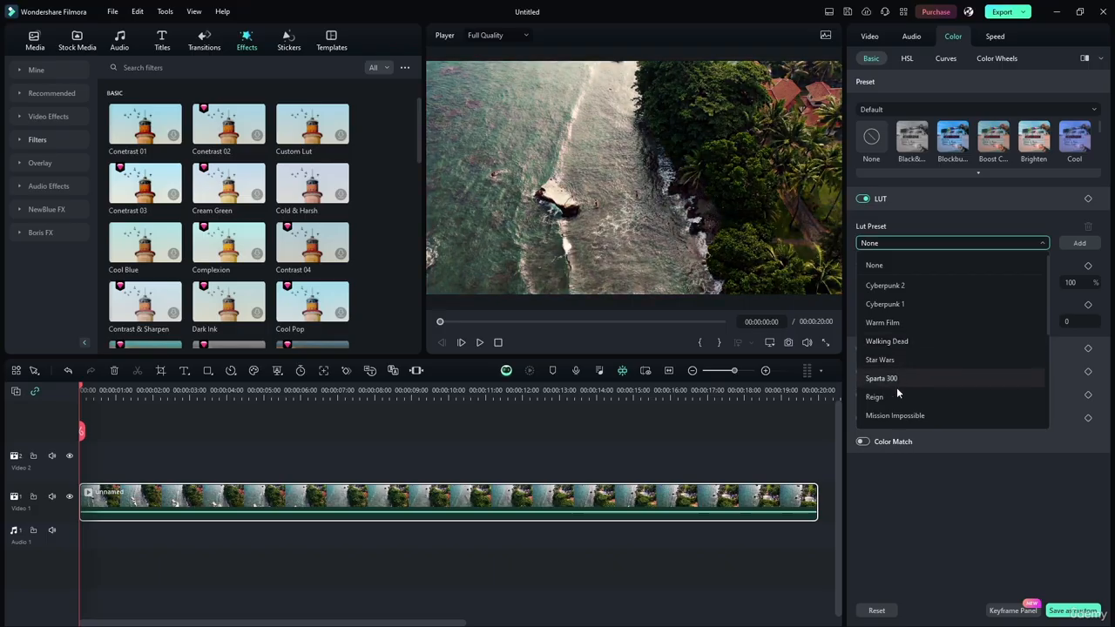
pyautogui.click(908, 241)
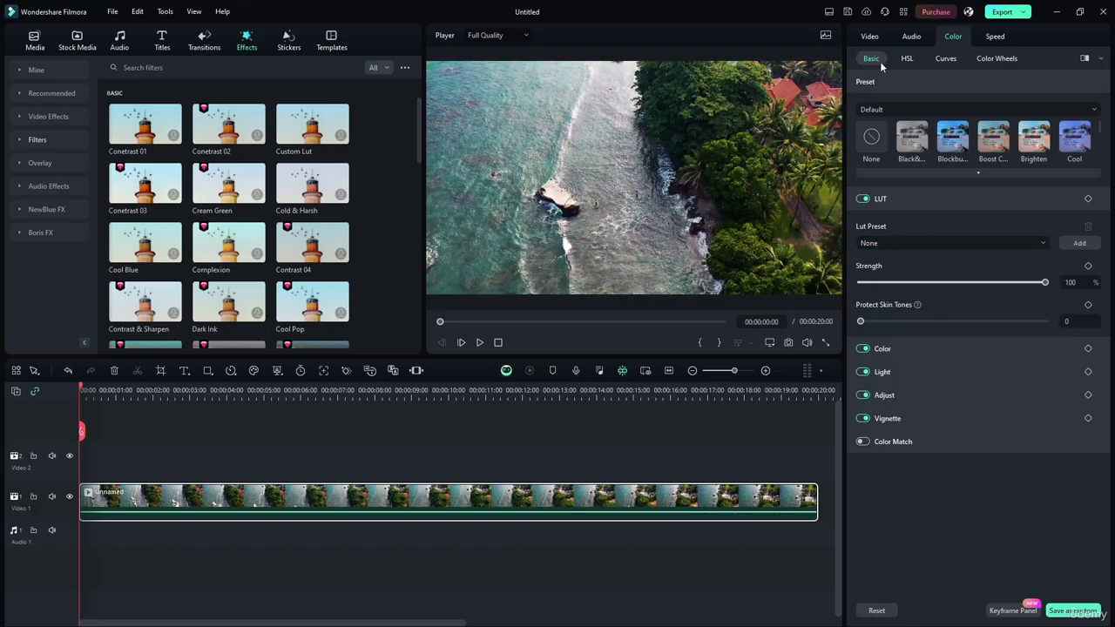
pyautogui.click(868, 36)
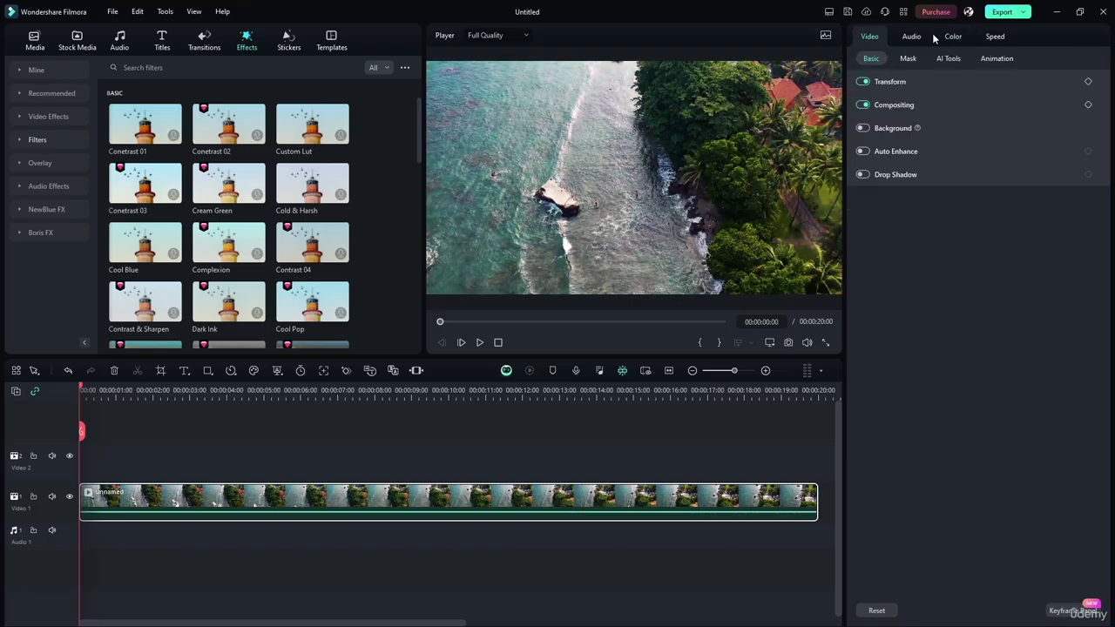
pyautogui.click(947, 38)
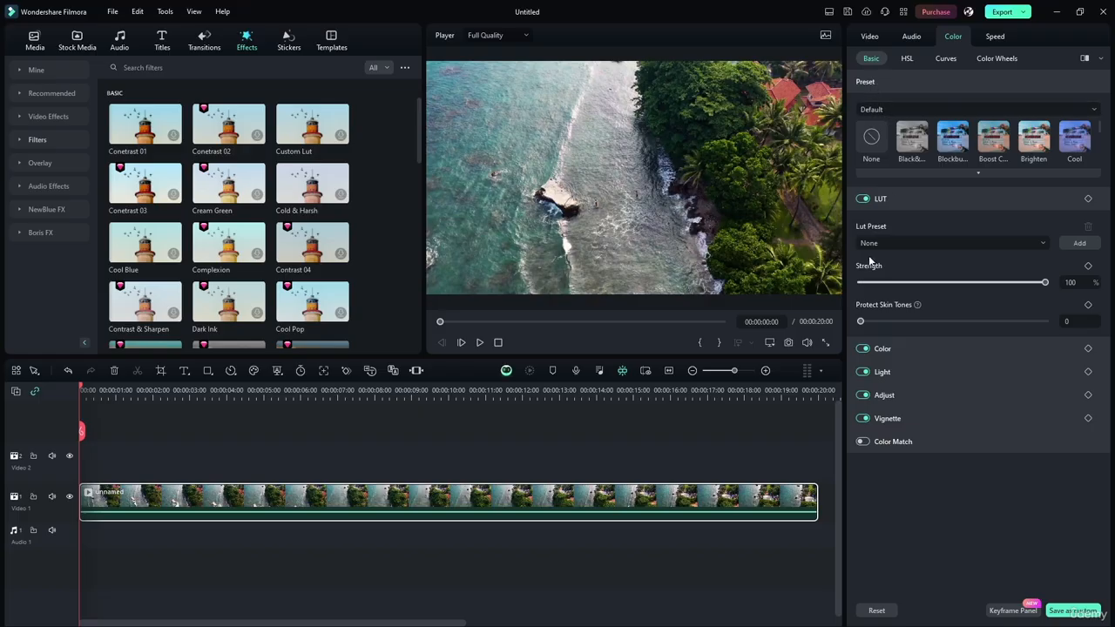
# Collapse the color sections and turn off LUT, Color, Light, Adjust and Vignette for the clip
pyautogui.click(897, 198)
pyautogui.click(882, 79)
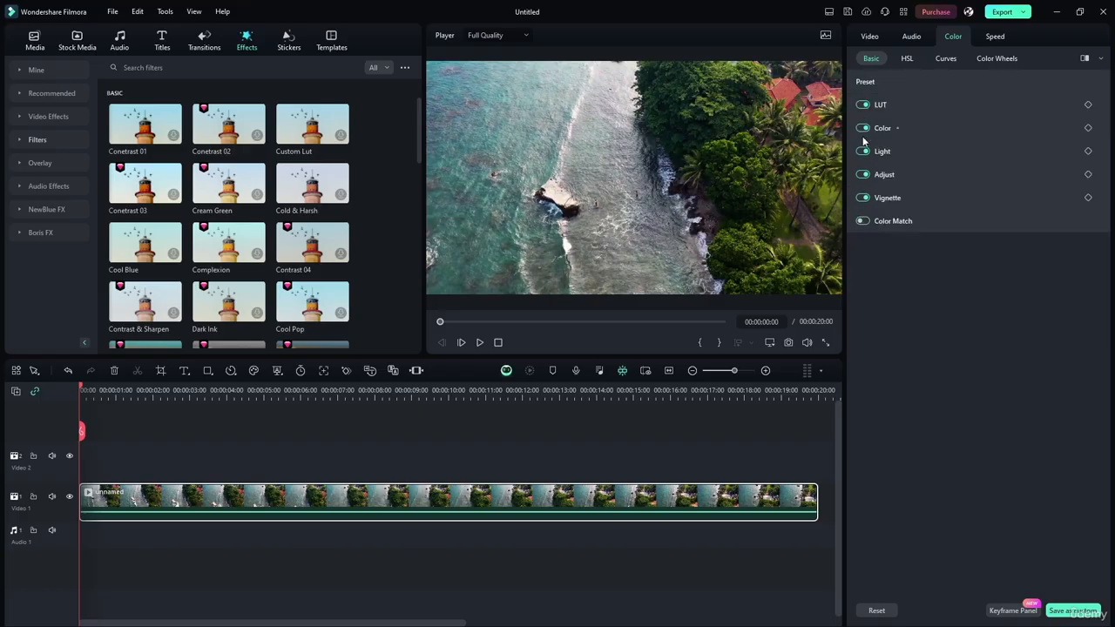
pyautogui.click(865, 104)
pyautogui.click(864, 128)
pyautogui.click(863, 151)
pyautogui.click(863, 174)
pyautogui.click(864, 205)
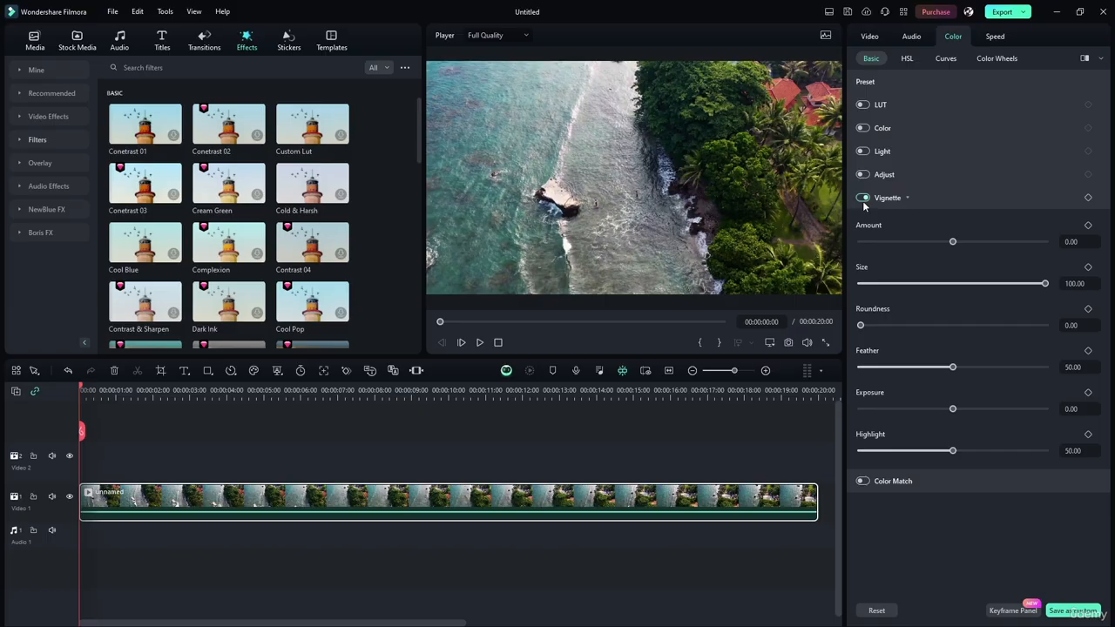
pyautogui.click(864, 200)
pyautogui.click(891, 202)
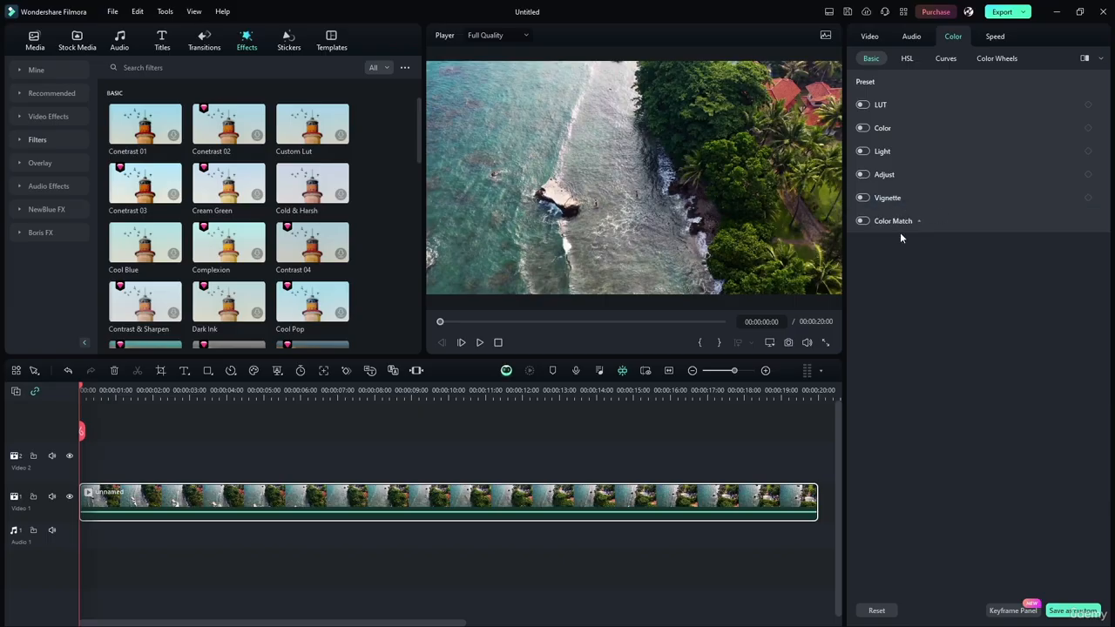
# Expand the color Preset section and switch the preset category to Custom
pyautogui.click(877, 78)
pyautogui.click(881, 83)
pyautogui.click(880, 83)
pyautogui.click(884, 109)
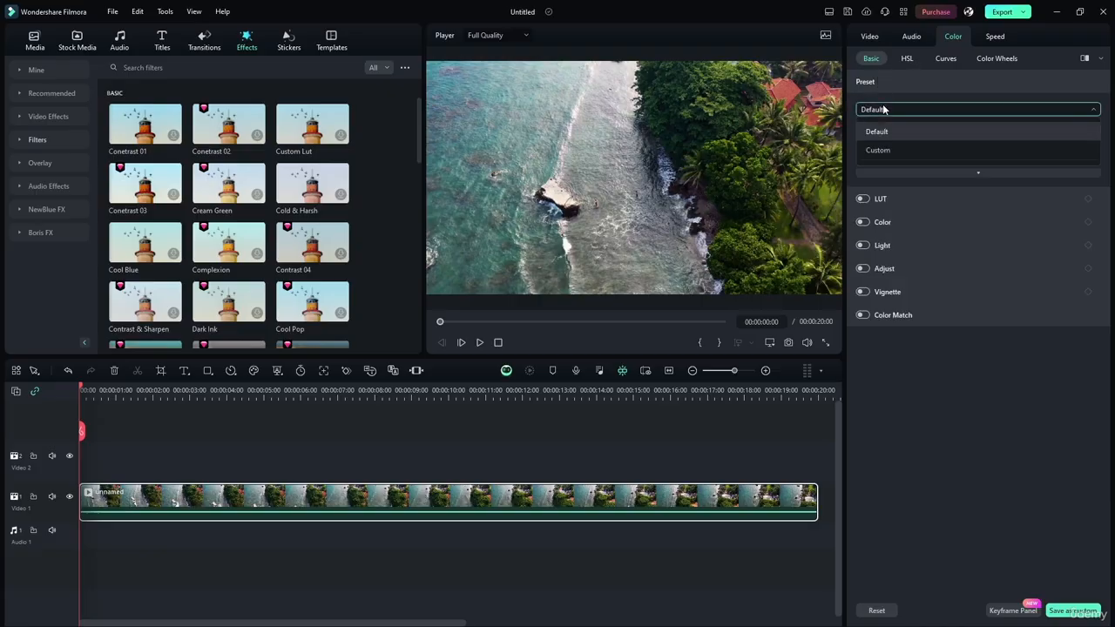
pyautogui.click(885, 151)
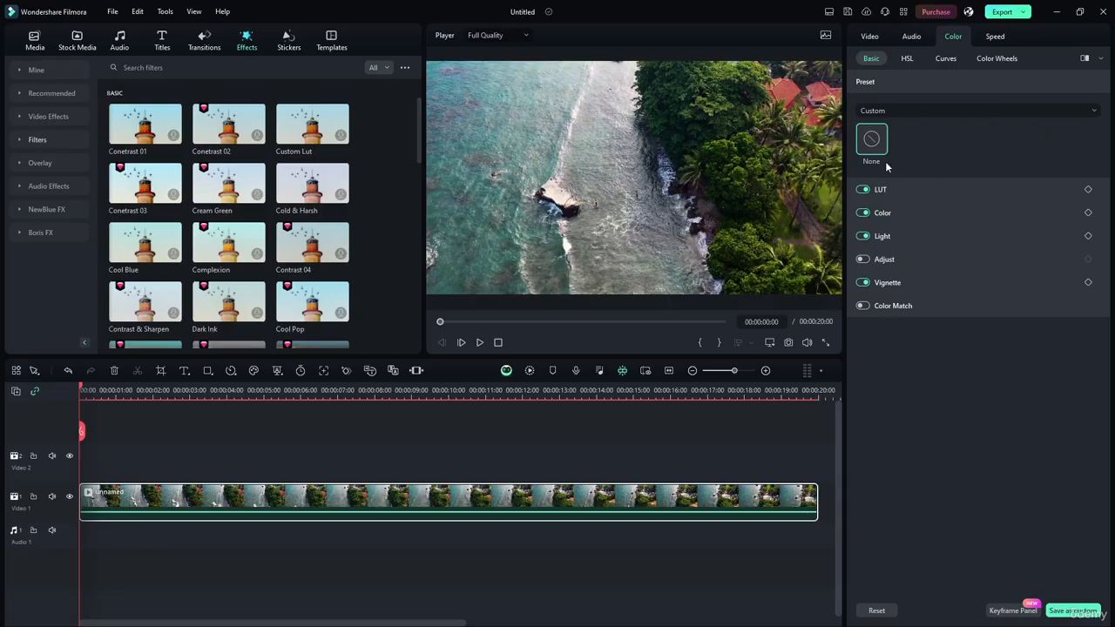
# Turn off the LUT, Color, Light and Vignette adjustments while the Custom preset category is shown
pyautogui.click(862, 189)
pyautogui.click(863, 212)
pyautogui.click(862, 236)
pyautogui.click(863, 282)
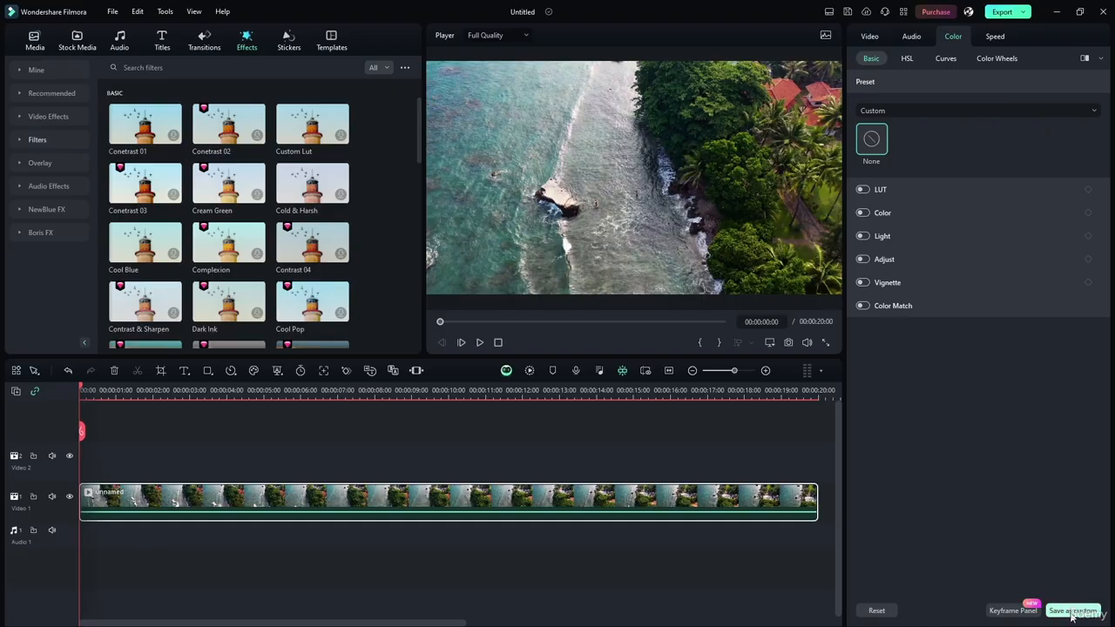
# Return to the Default preset category, expand the full gallery and try presets from the black-and-white look through Blockbuster and Cool to Darken
pyautogui.click(902, 113)
pyautogui.click(876, 131)
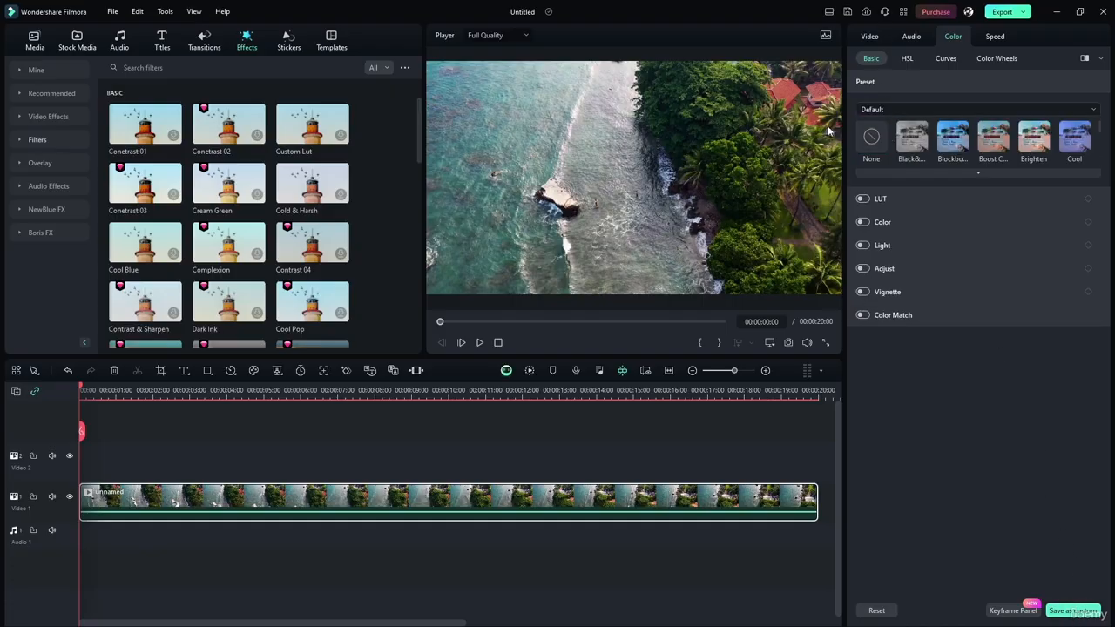
pyautogui.click(967, 173)
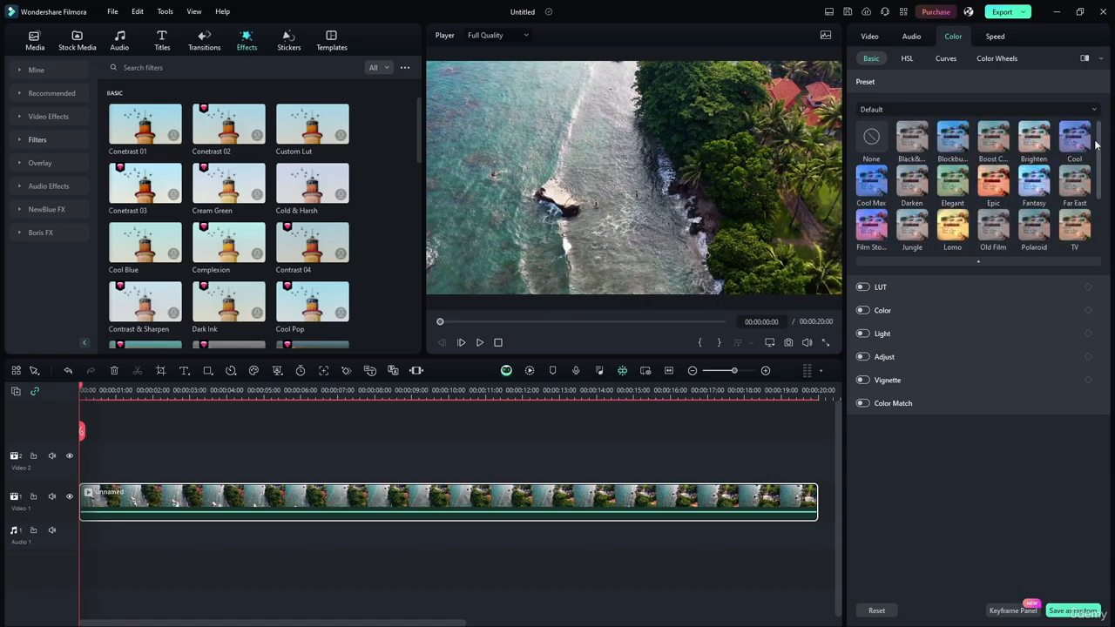
pyautogui.click(913, 139)
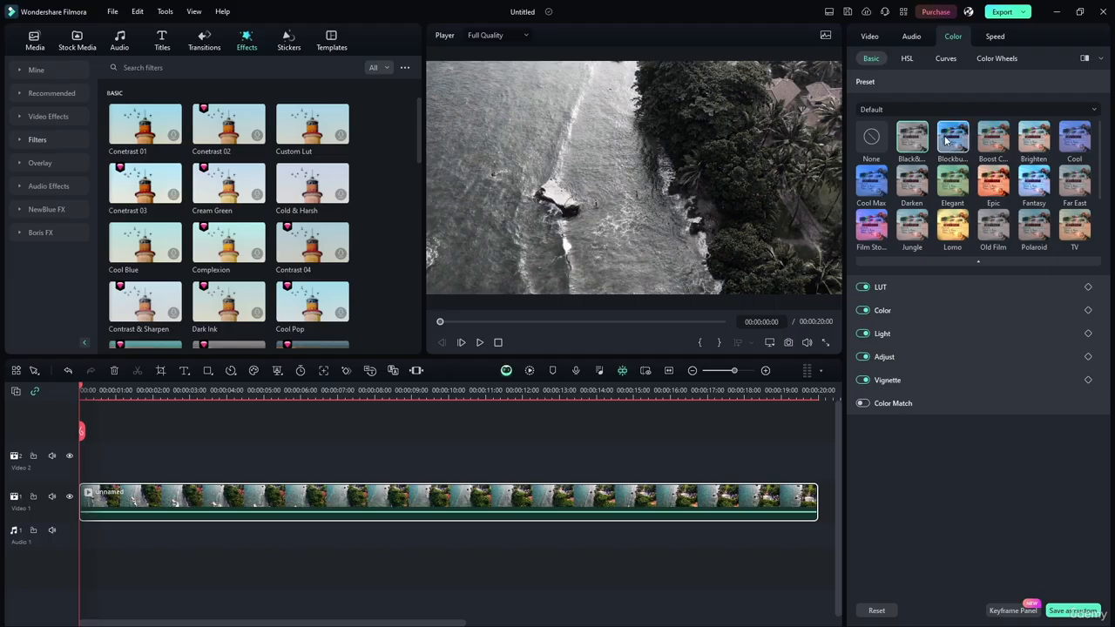
pyautogui.click(946, 140)
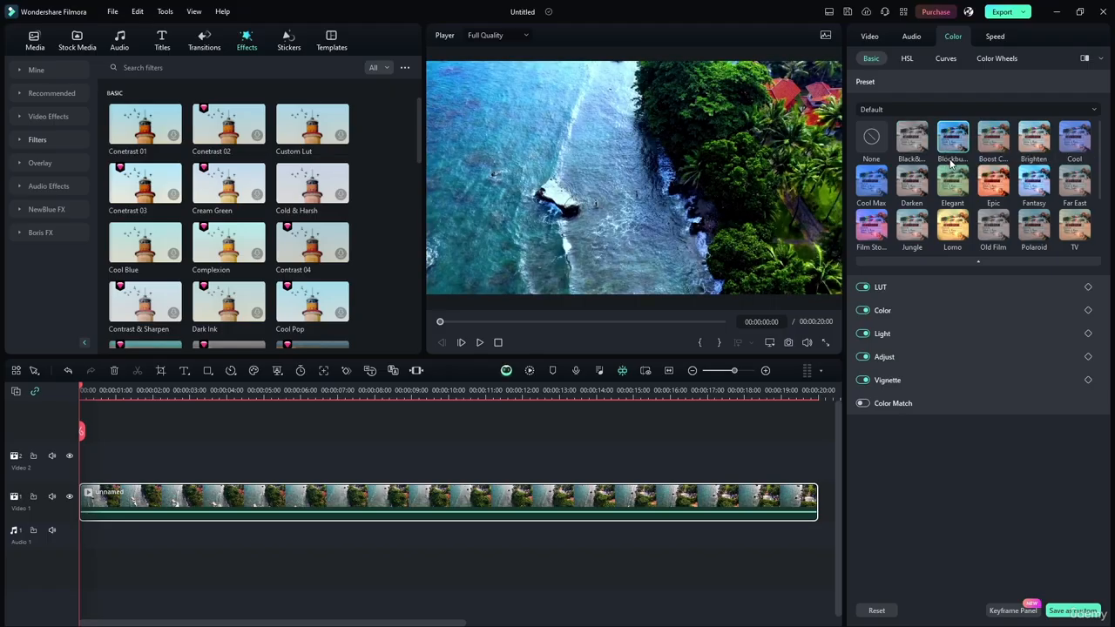
pyautogui.click(996, 147)
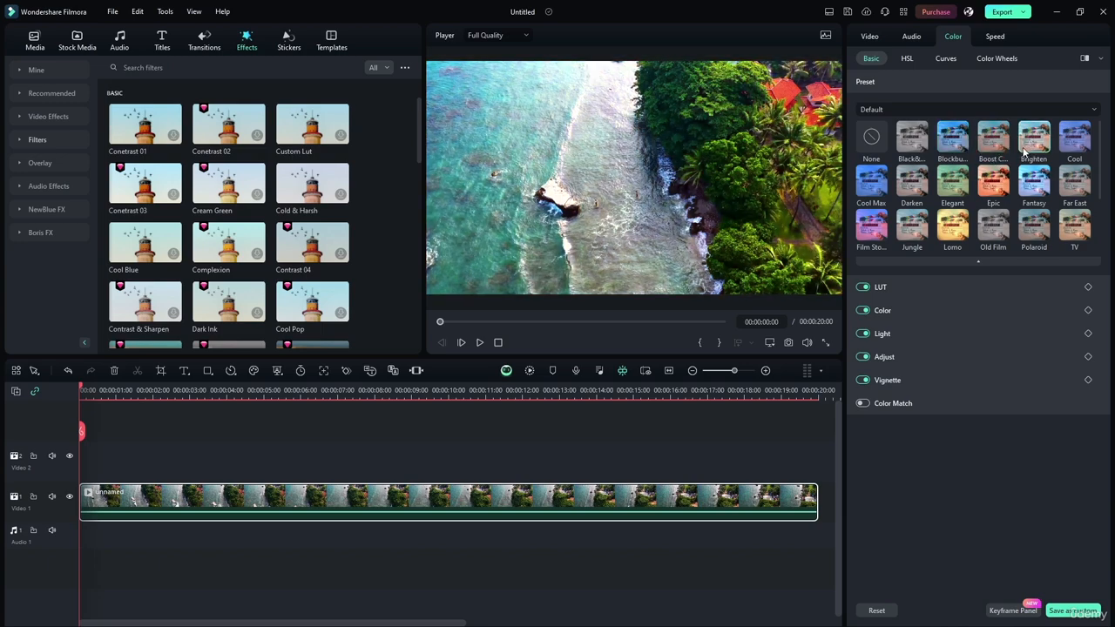
pyautogui.click(1068, 150)
pyautogui.click(912, 181)
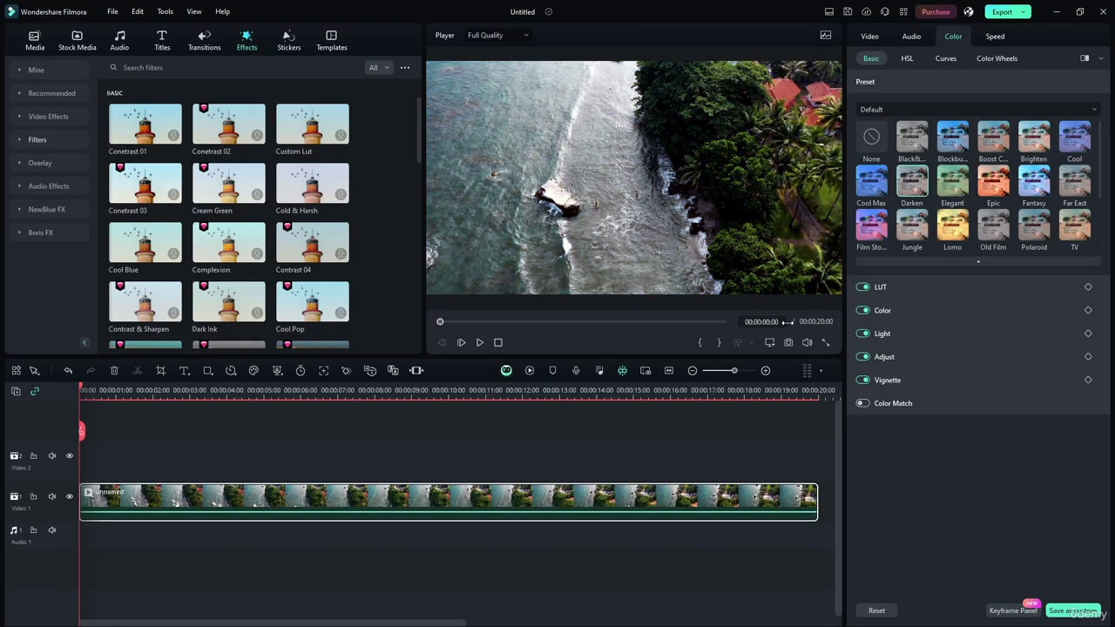
# Compare the Darken preset with the unfiltered clip by alternating between Darken and None
pyautogui.click(869, 150)
pyautogui.click(912, 180)
pyautogui.click(873, 148)
pyautogui.click(910, 179)
pyautogui.click(871, 140)
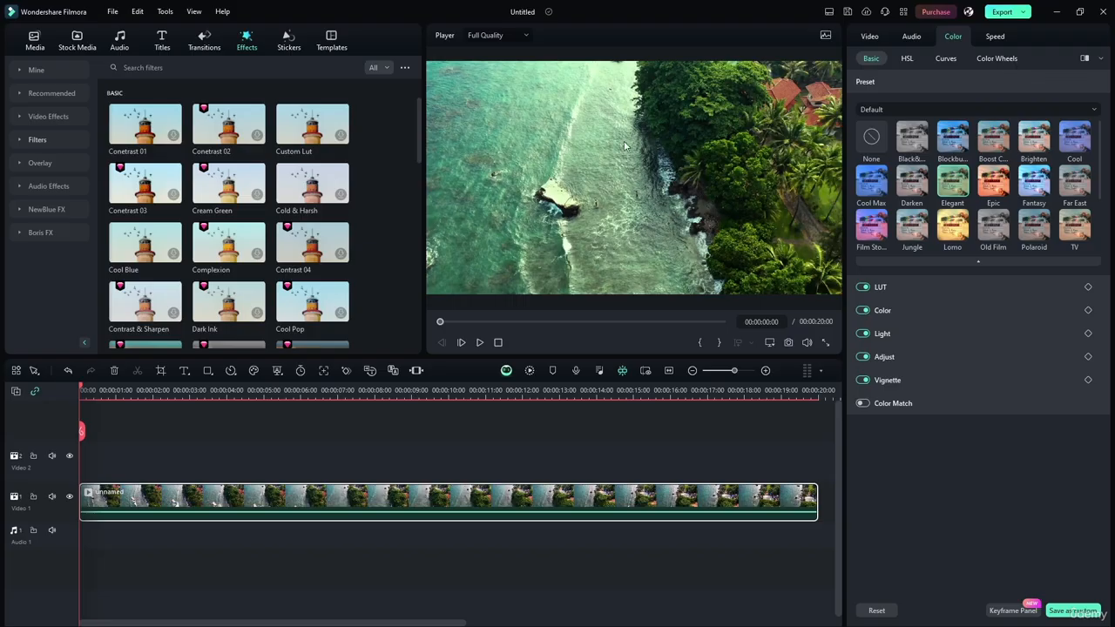
# Try the Epic, Fantasy and Far East color presets on the clip and reset the preset to None
pyautogui.click(991, 187)
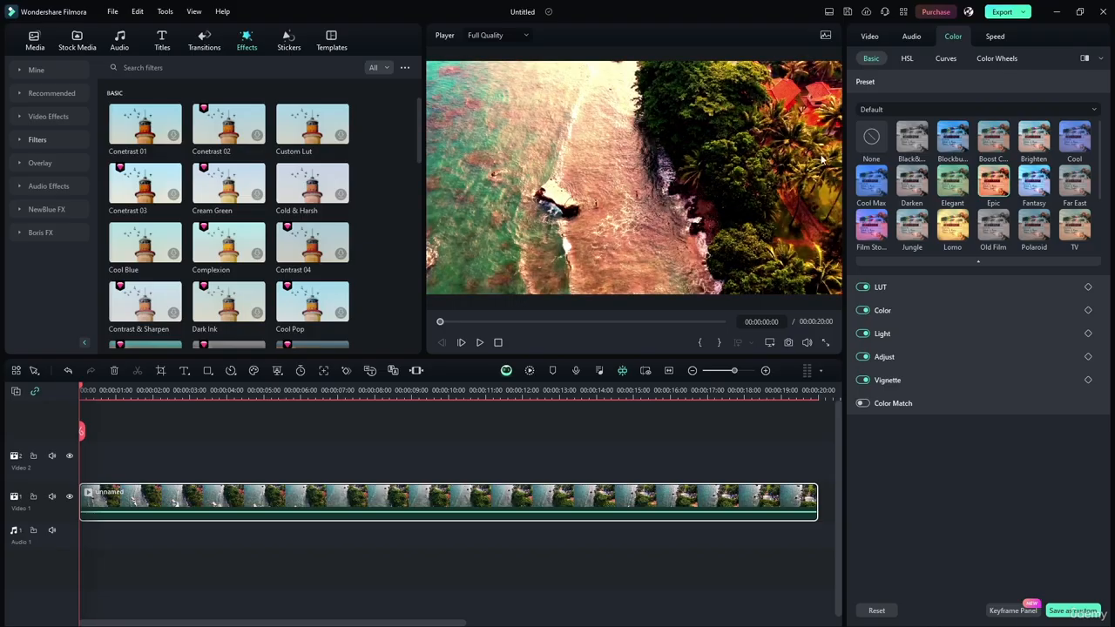
pyautogui.click(1031, 185)
pyautogui.click(1087, 198)
pyautogui.moveTo(1098, 192); pyautogui.dragTo(1102, 131)
pyautogui.click(862, 142)
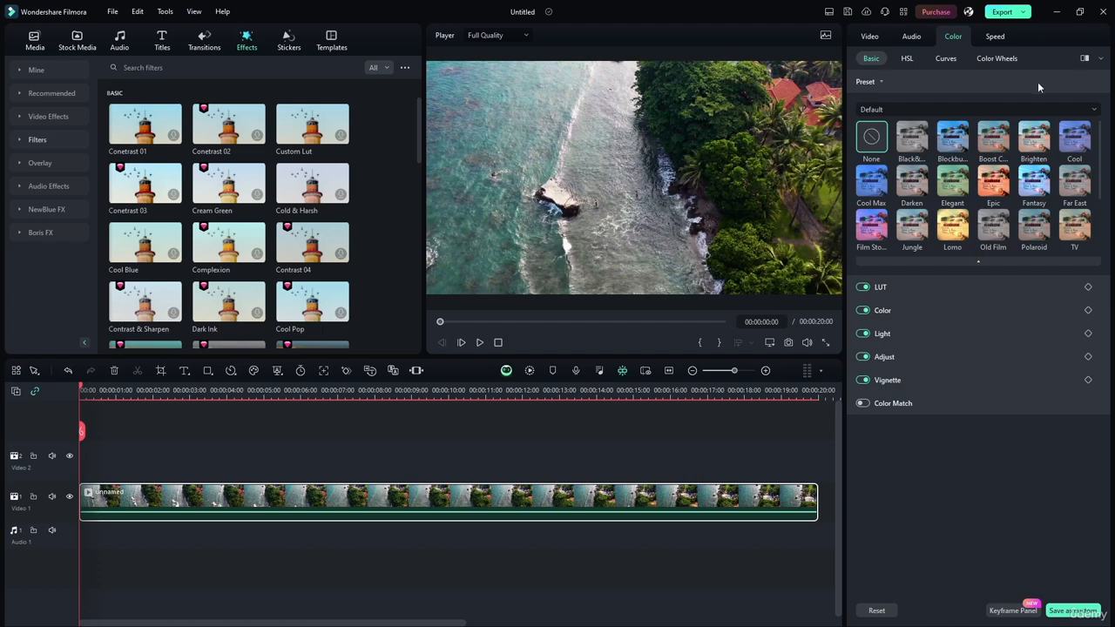
# Collapse the presets, turn off Color, Light, Adjust and Vignette, and leave only LUT enabled with its settings expanded
pyautogui.click(869, 82)
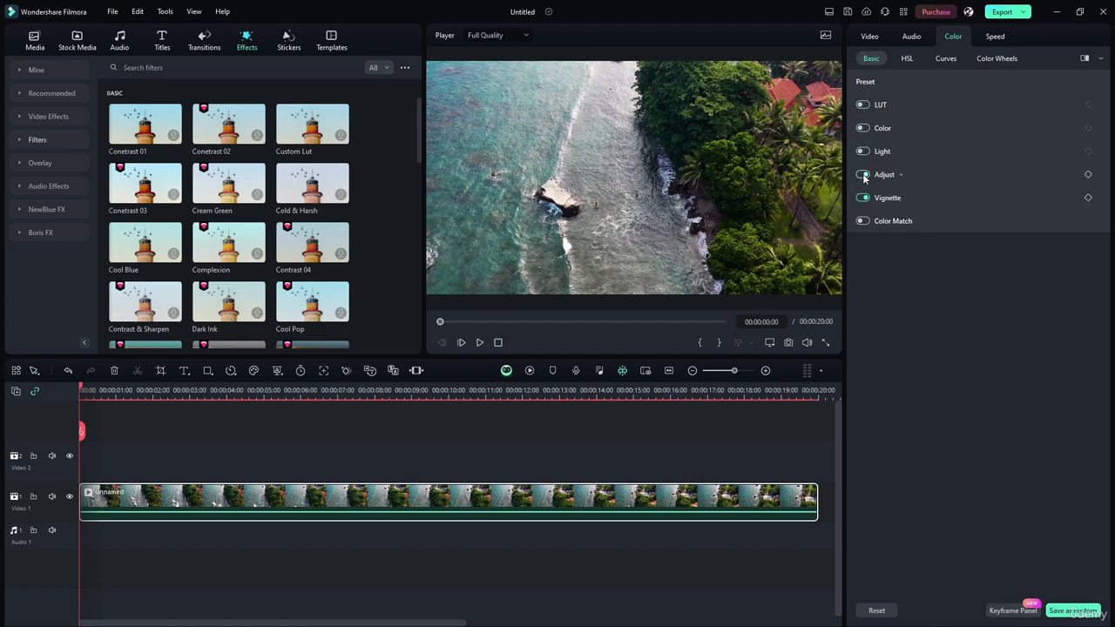
pyautogui.click(881, 105)
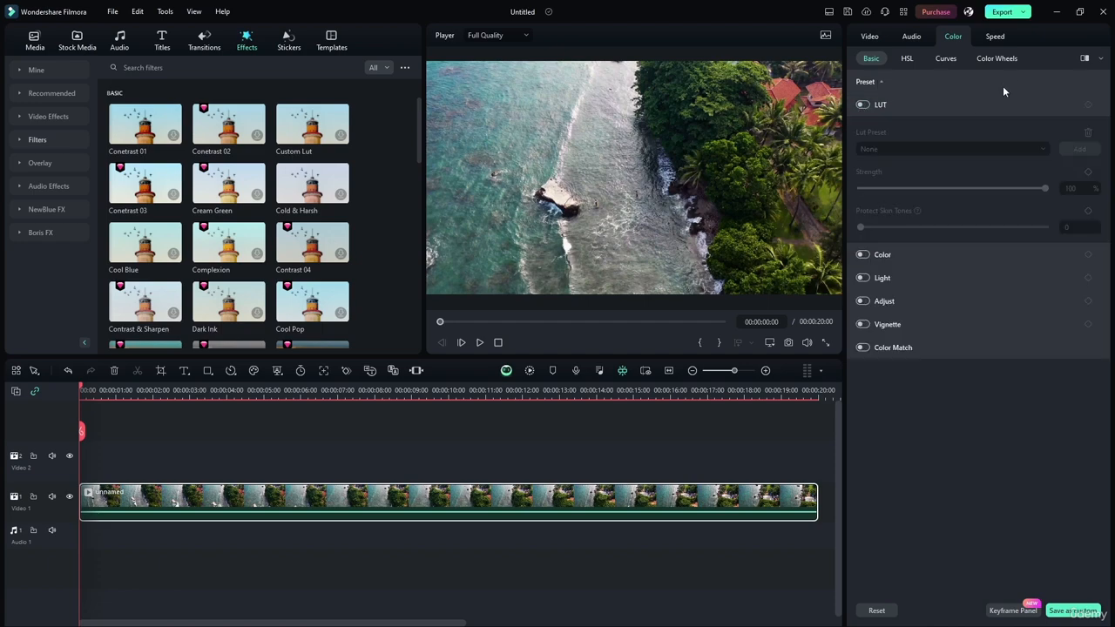
pyautogui.click(862, 105)
# Look through the LUT presets, keep None, and view the CUBE files available for import without adding one
pyautogui.click(901, 147)
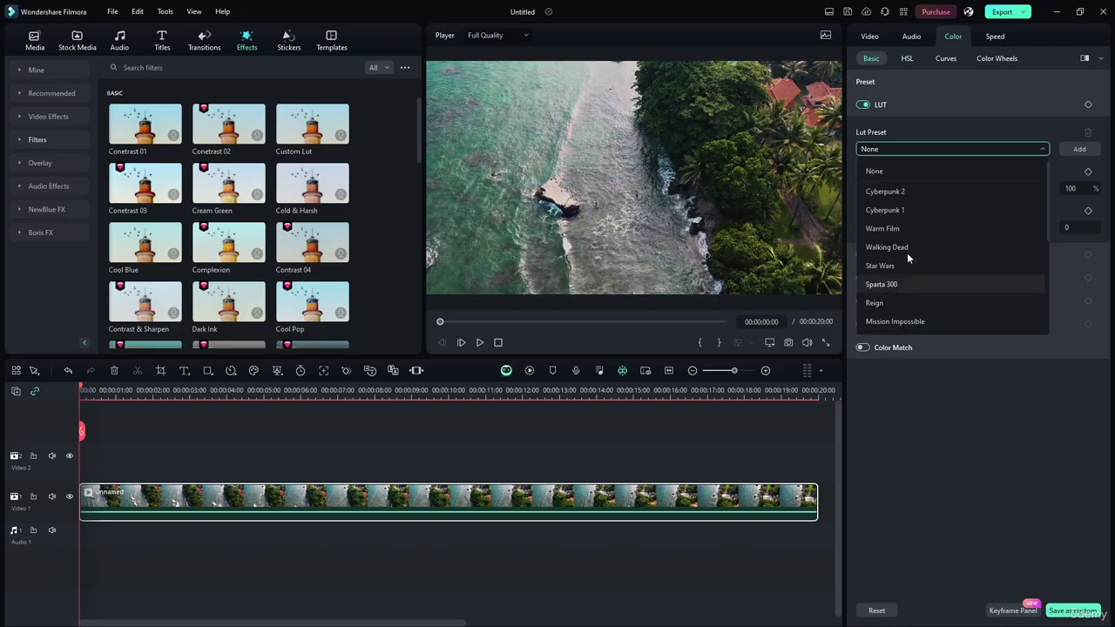
pyautogui.click(889, 171)
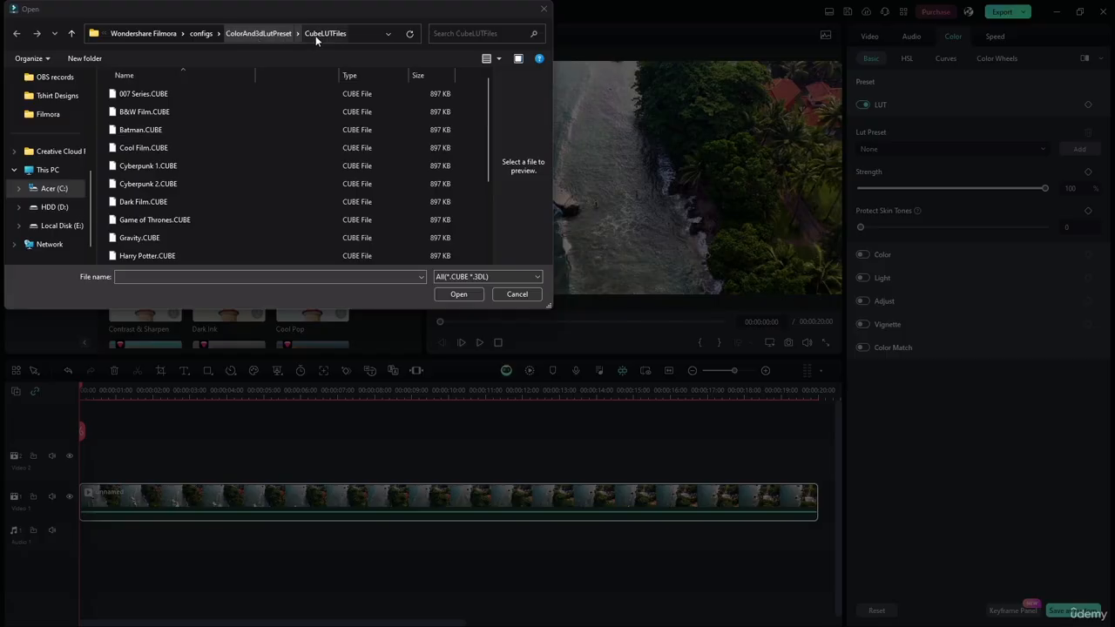
pyautogui.click(534, 293)
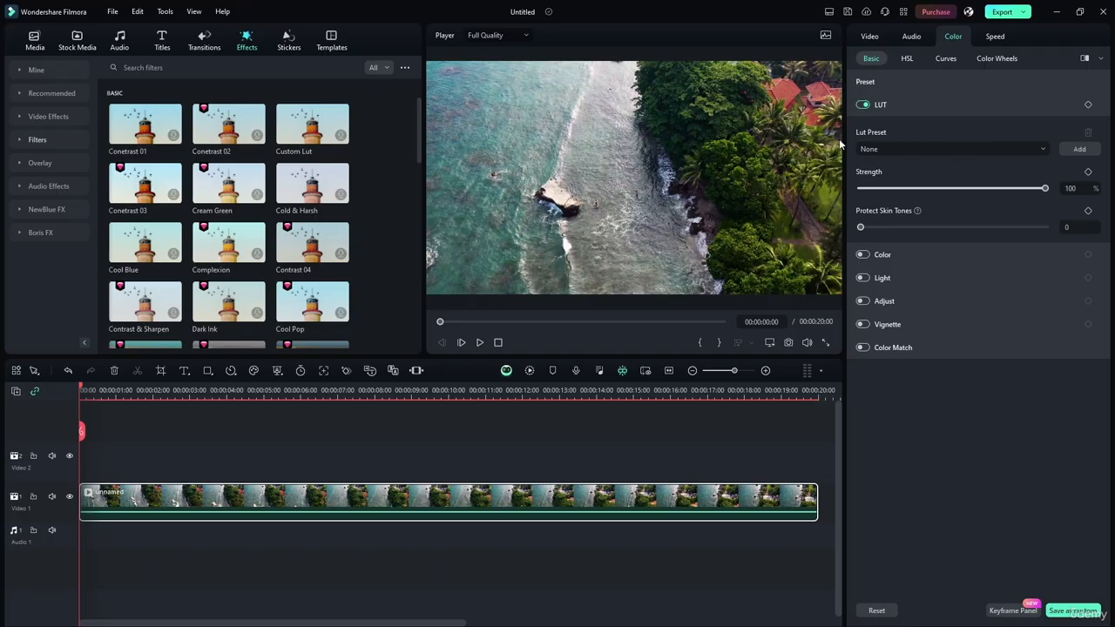
# Try raising the LUT's Protect Skin Tones to 3 and return it to 0
pyautogui.click(864, 227)
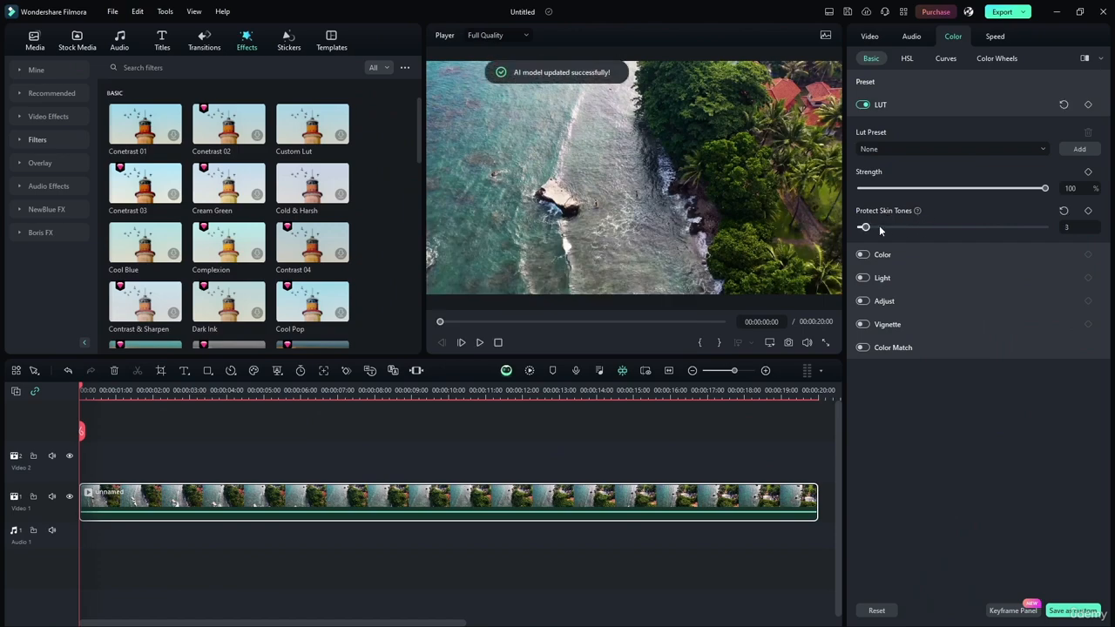
pyautogui.moveTo(865, 228); pyautogui.dragTo(843, 223)
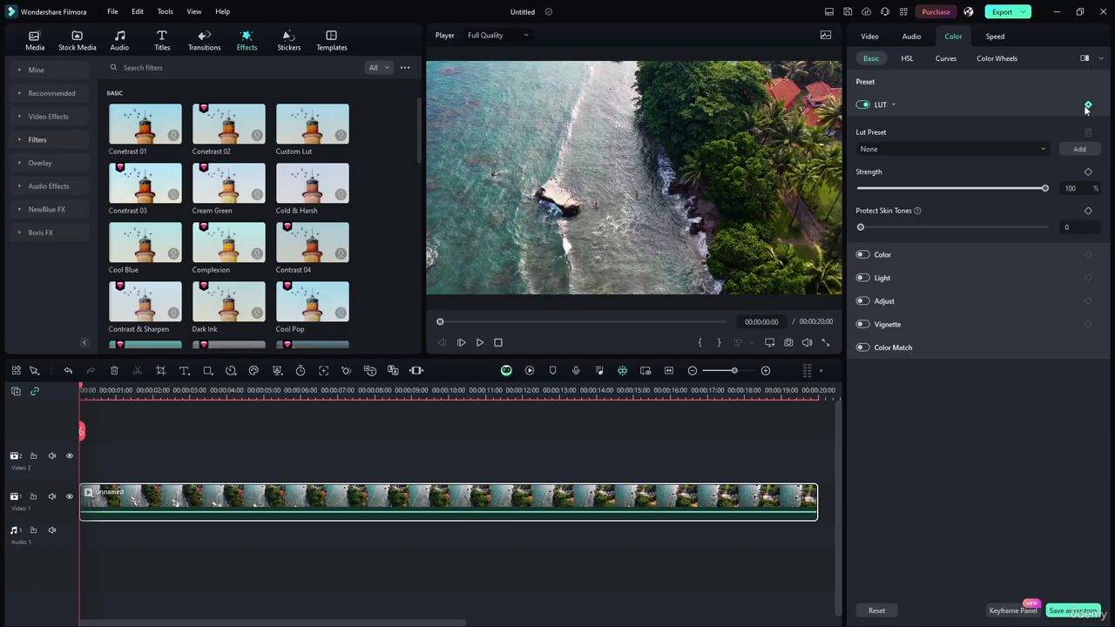
# Collapse the LUT settings, turn LUT off and turn Color on, leaving its Temperature at 0.00
pyautogui.click(893, 76)
pyautogui.click(892, 75)
pyautogui.click(880, 106)
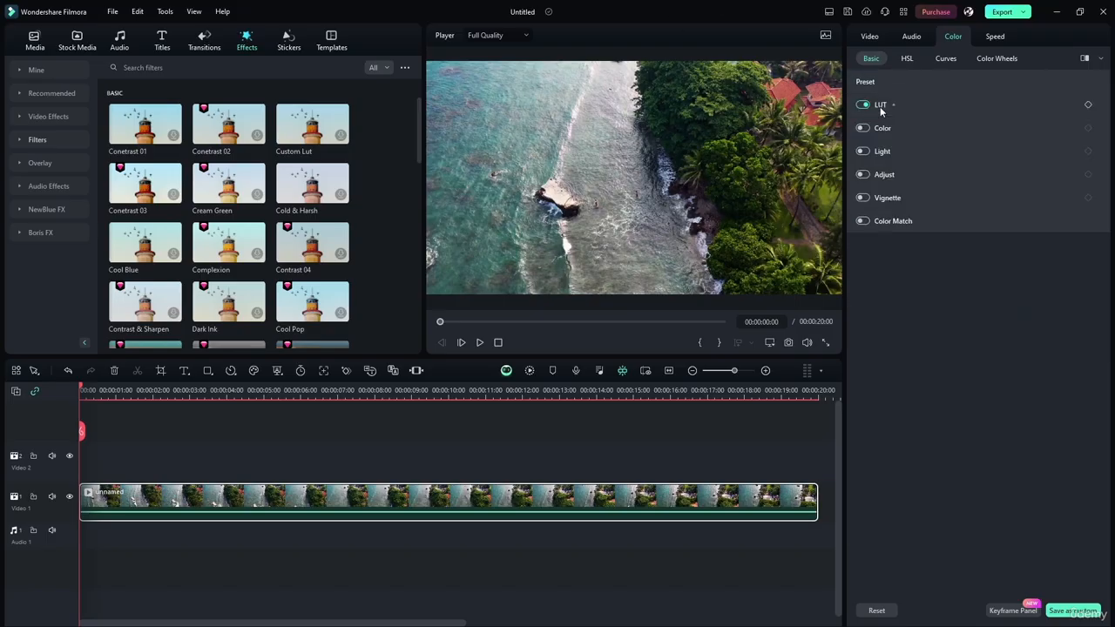
pyautogui.click(863, 105)
pyautogui.click(863, 128)
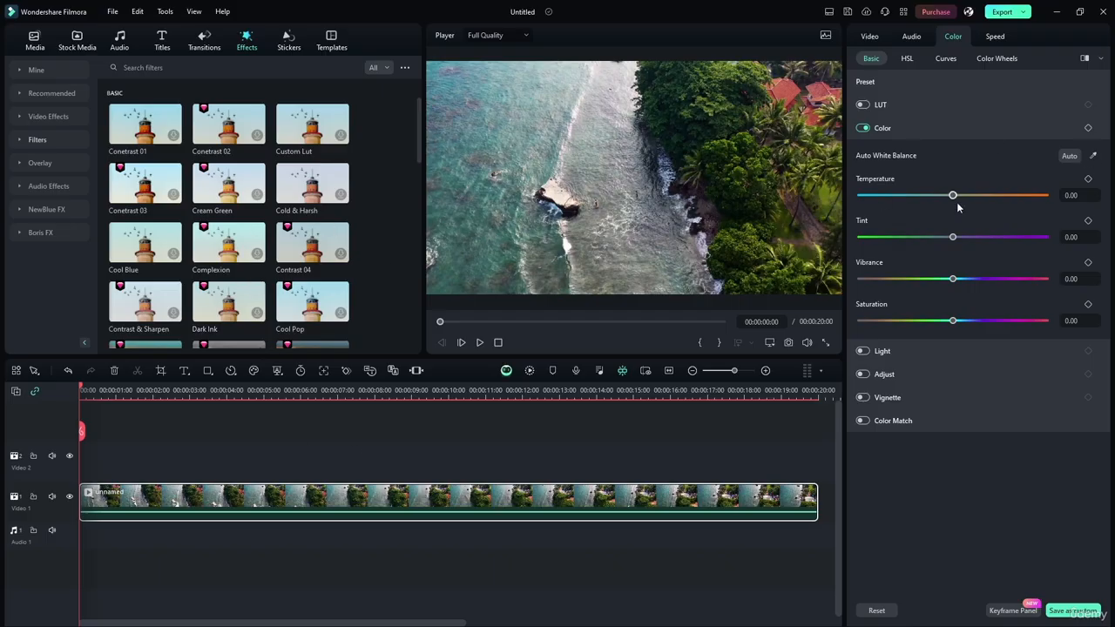
pyautogui.moveTo(954, 197)
pyautogui.mouseDown()
pyautogui.moveTo(838, 202)
pyautogui.moveTo(1048, 197)
pyautogui.moveTo(953, 196)
pyautogui.mouseUp()
# Play the first seconds of the coastline clip, and split it at 00:00:05:00
pyautogui.click(477, 343)
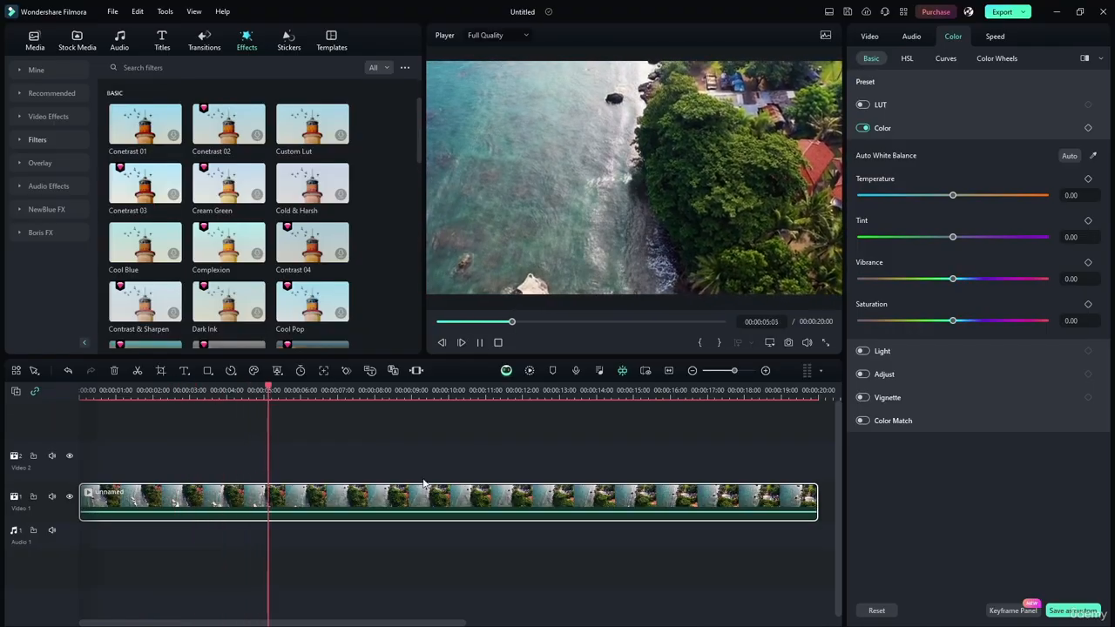
pyautogui.click(479, 343)
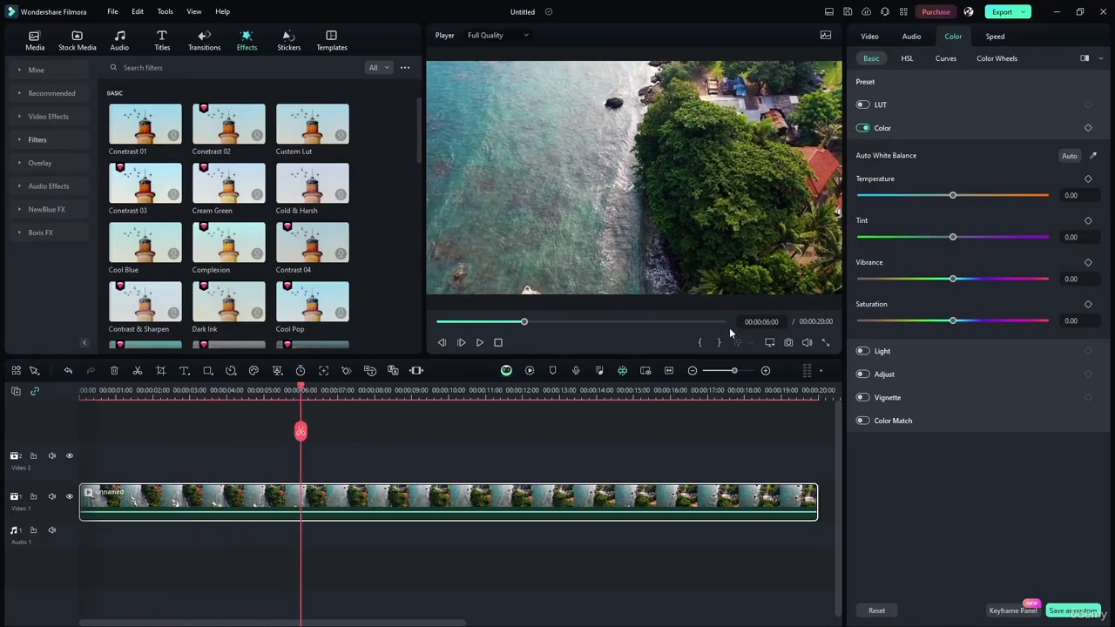
pyautogui.click(762, 321)
pyautogui.click(776, 320)
pyautogui.press('BackSpace')
pyautogui.write('5')
pyautogui.press('Return')
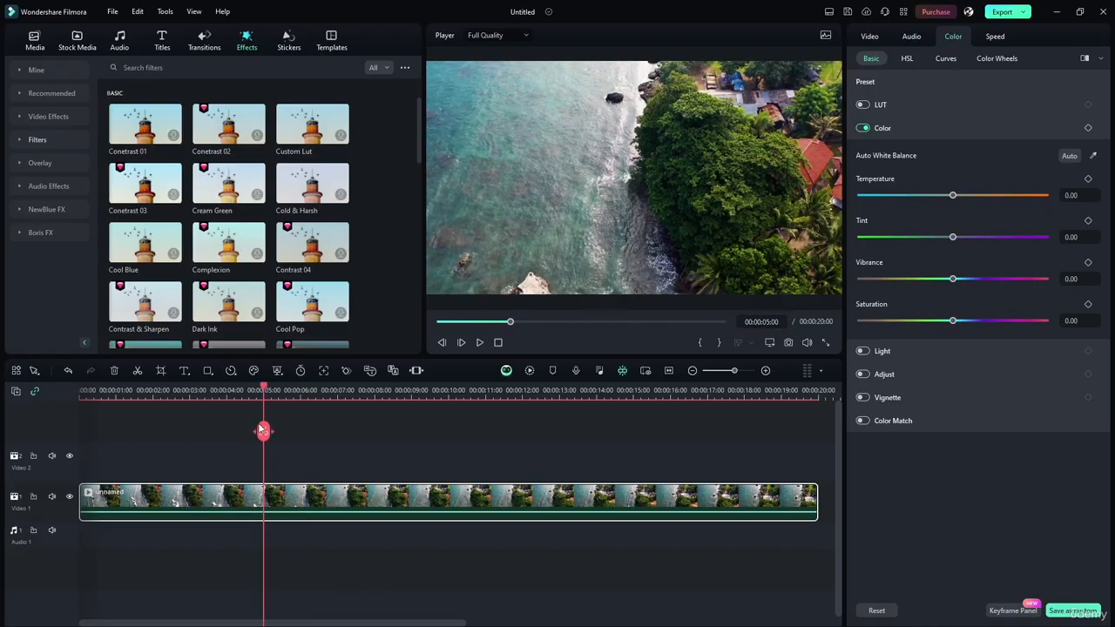
pyautogui.click(264, 431)
pyautogui.moveTo(319, 467); pyautogui.dragTo(128, 542)
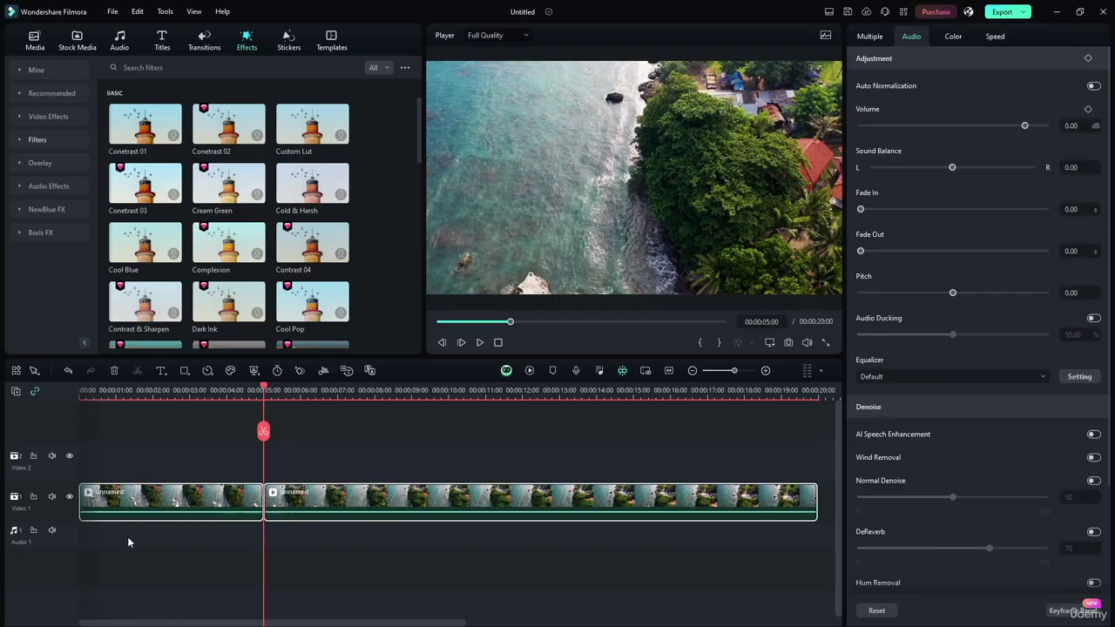
# Dismiss the clip options and undo the split of the coastline clip
pyautogui.rightClick(335, 498)
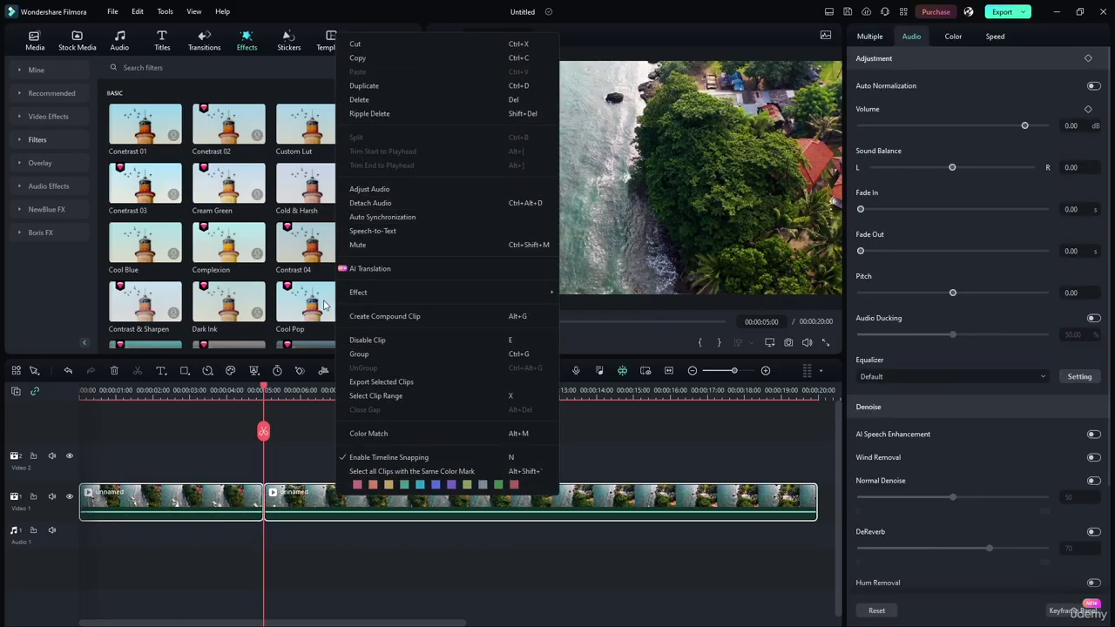
pyautogui.click(306, 443)
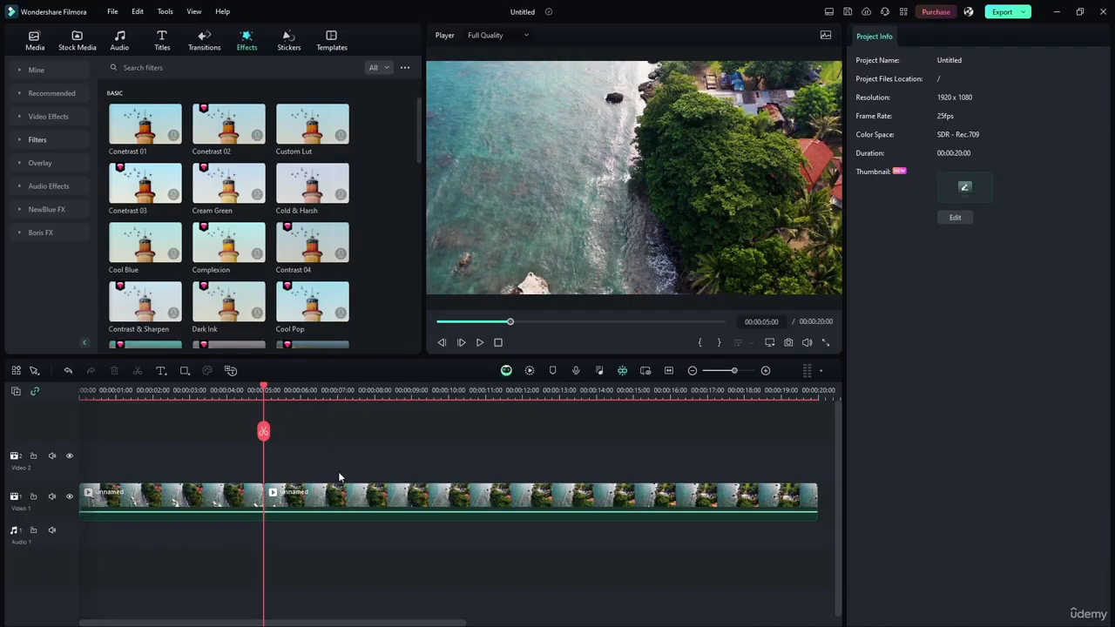
pyautogui.hotkey('ctrl', 'z')
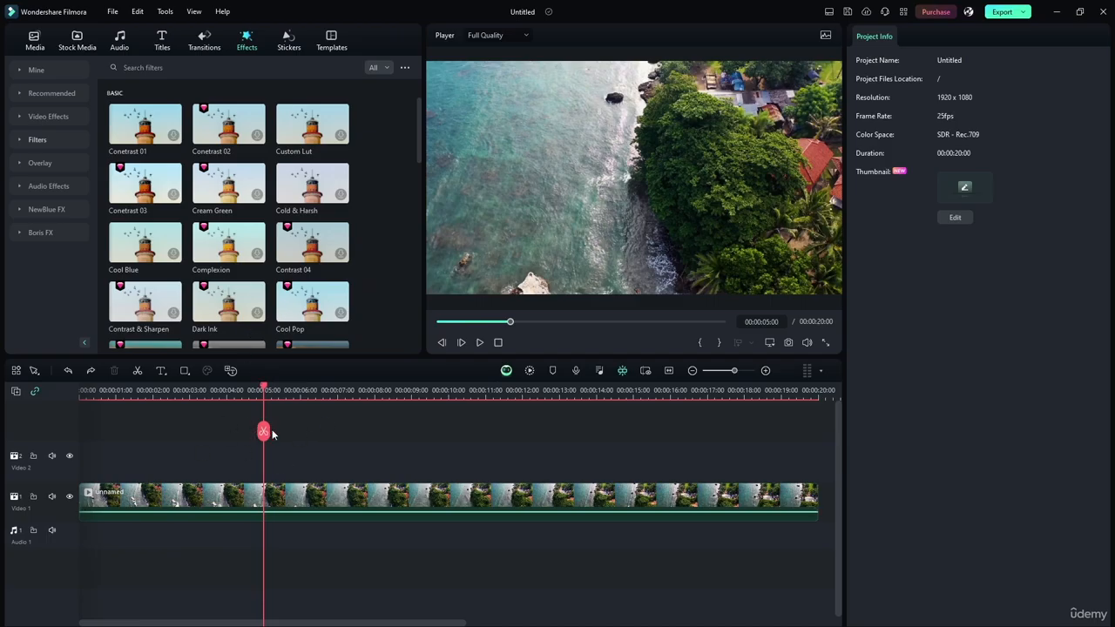
# Return the playhead to exactly 00:00:05:00 and split the coastline clip there again
pyautogui.moveTo(264, 431); pyautogui.dragTo(246, 453)
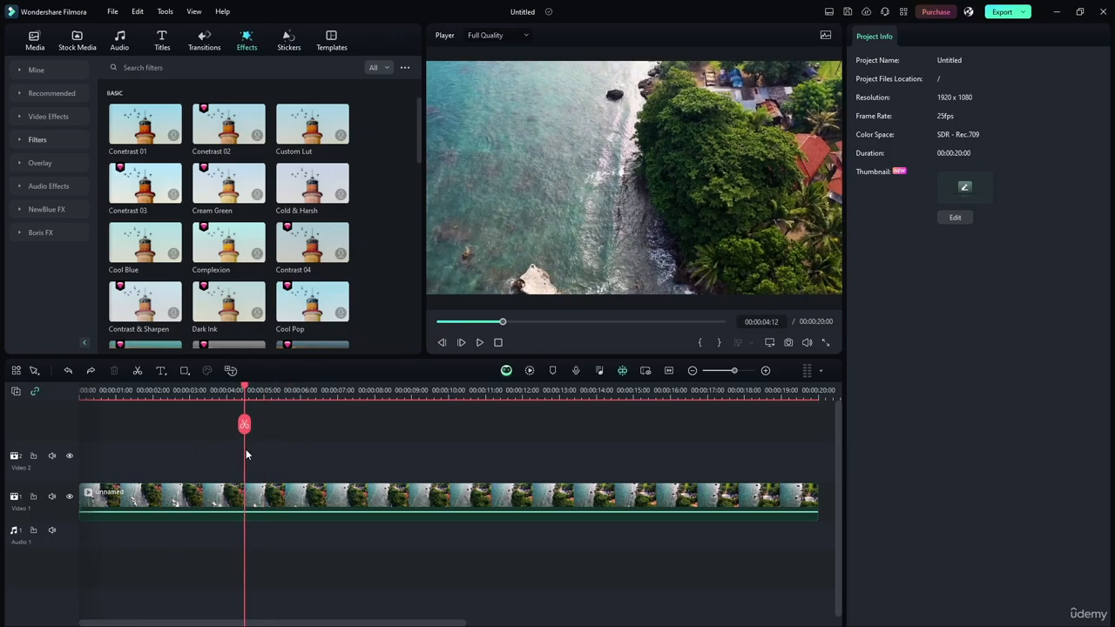
pyautogui.click(778, 322)
pyautogui.press('Right')
pyautogui.press('BackSpace')
pyautogui.press('BackSpace')
pyautogui.write('00')
pyautogui.press('BackSpace')
pyautogui.write('5')
pyautogui.press('Return')
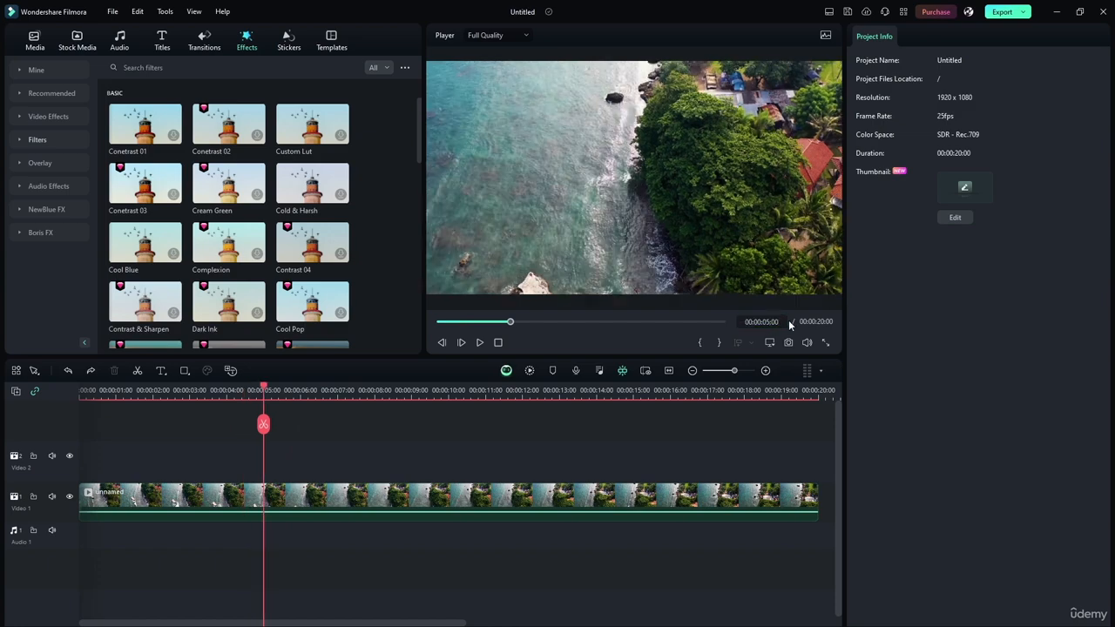
pyautogui.click(263, 424)
# Move the second part of the split clip up to the Video 2 track, keeping its start at 5 seconds
pyautogui.click(231, 386)
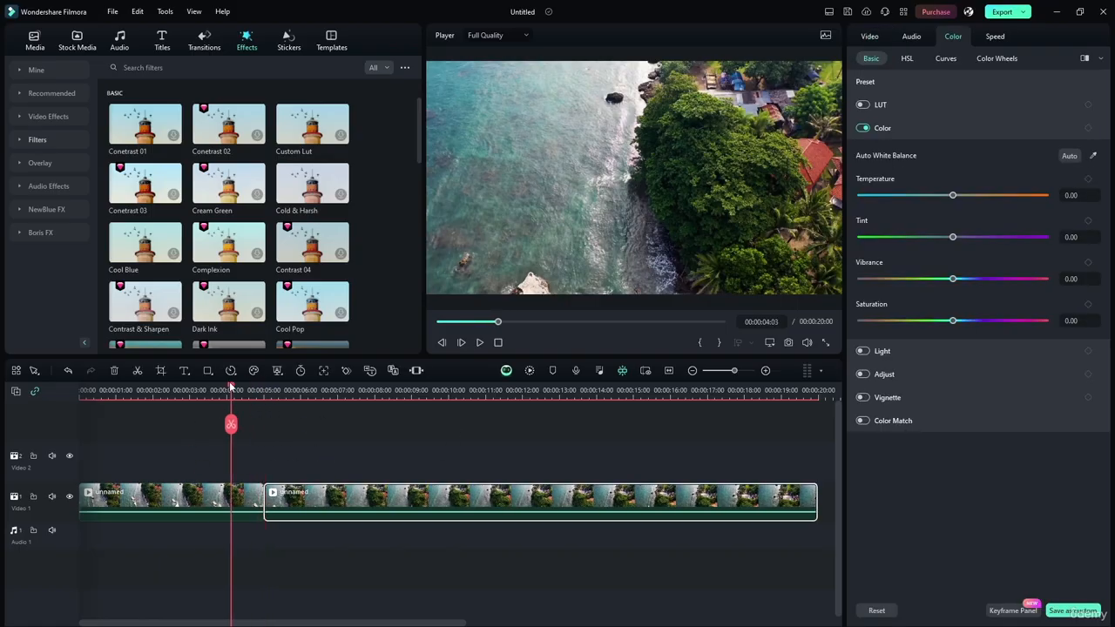
pyautogui.moveTo(231, 386); pyautogui.dragTo(206, 386)
pyautogui.moveTo(358, 498); pyautogui.dragTo(357, 459)
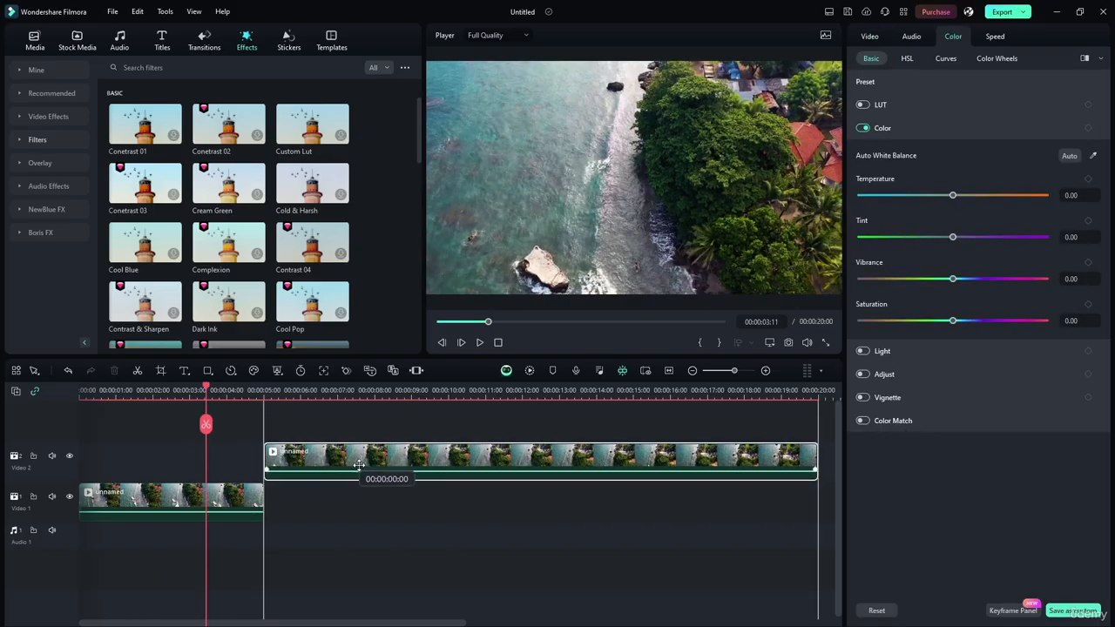
# Try deleting the empty gap before the Video 2 clip, undo the deletion and deselect the gap
pyautogui.click(113, 476)
pyautogui.click(243, 463)
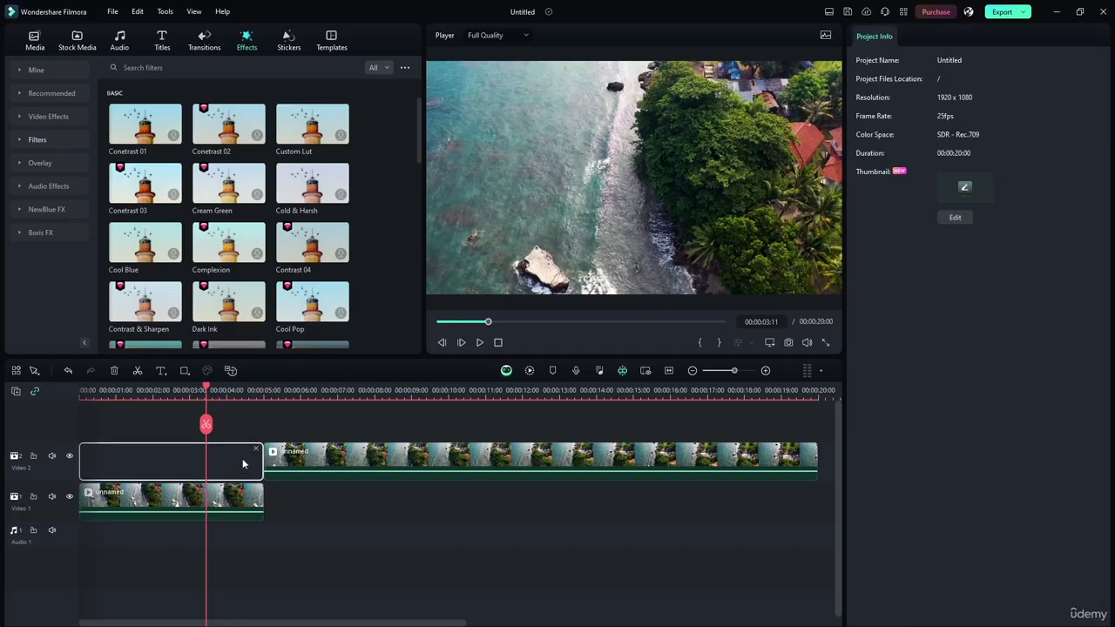
pyautogui.press('Delete')
pyautogui.hotkey('ctrl', 'z')
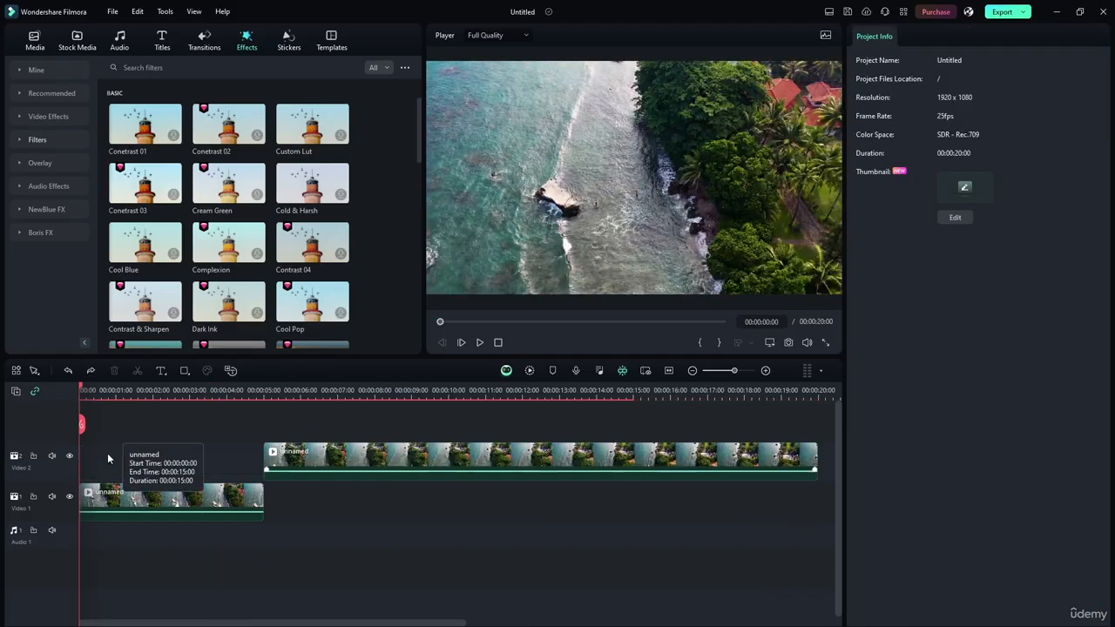
pyautogui.click(205, 447)
pyautogui.click(197, 426)
pyautogui.click(198, 446)
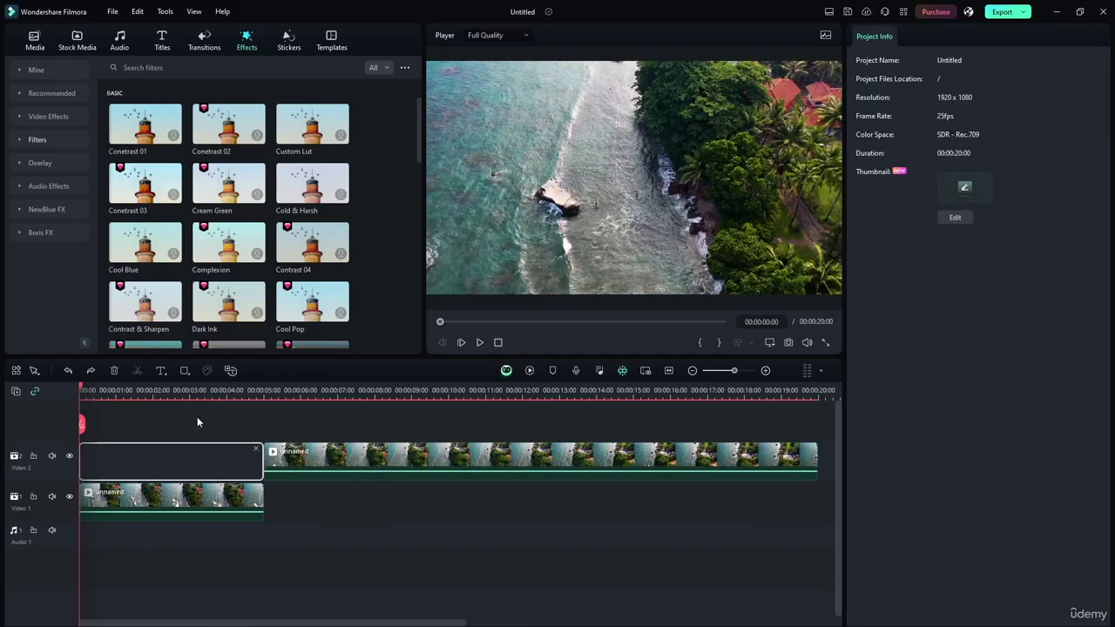
pyautogui.click(198, 421)
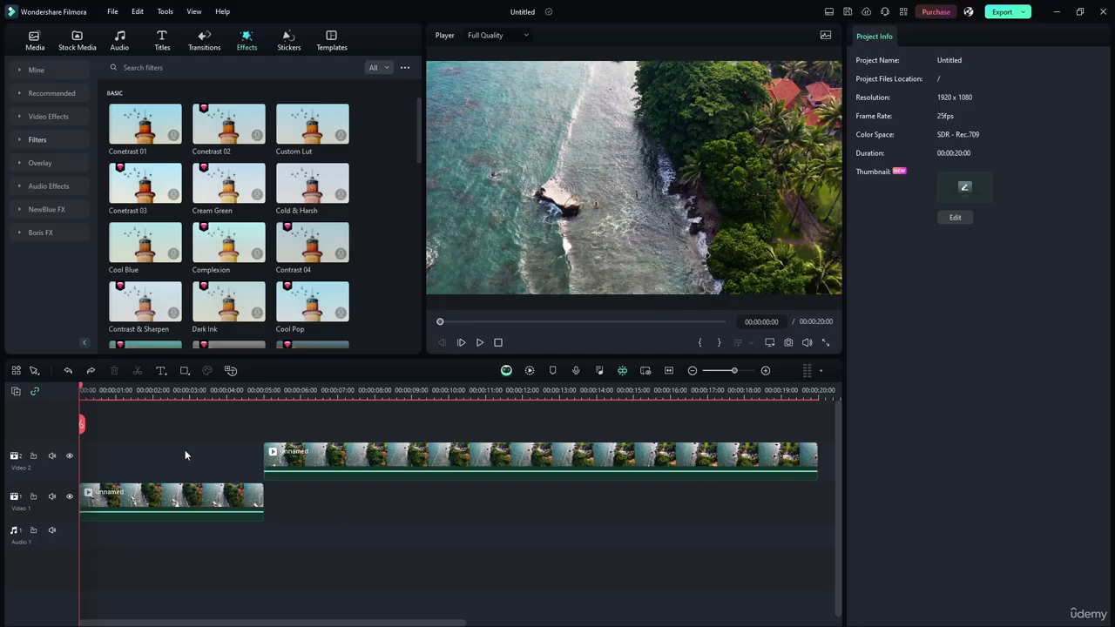
pyautogui.click(184, 451)
pyautogui.click(198, 455)
pyautogui.click(206, 423)
# Keyframe the first clip's Temperature at 0.00 at its start and at a warmer value at 00:00:01:00
pyautogui.click(196, 501)
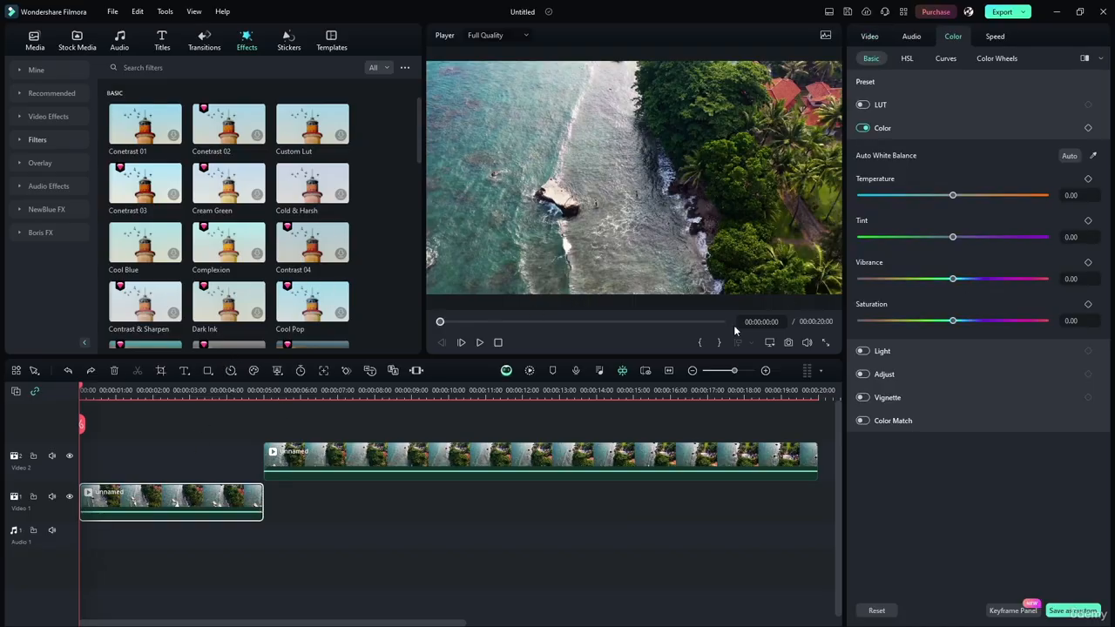
pyautogui.click(1089, 179)
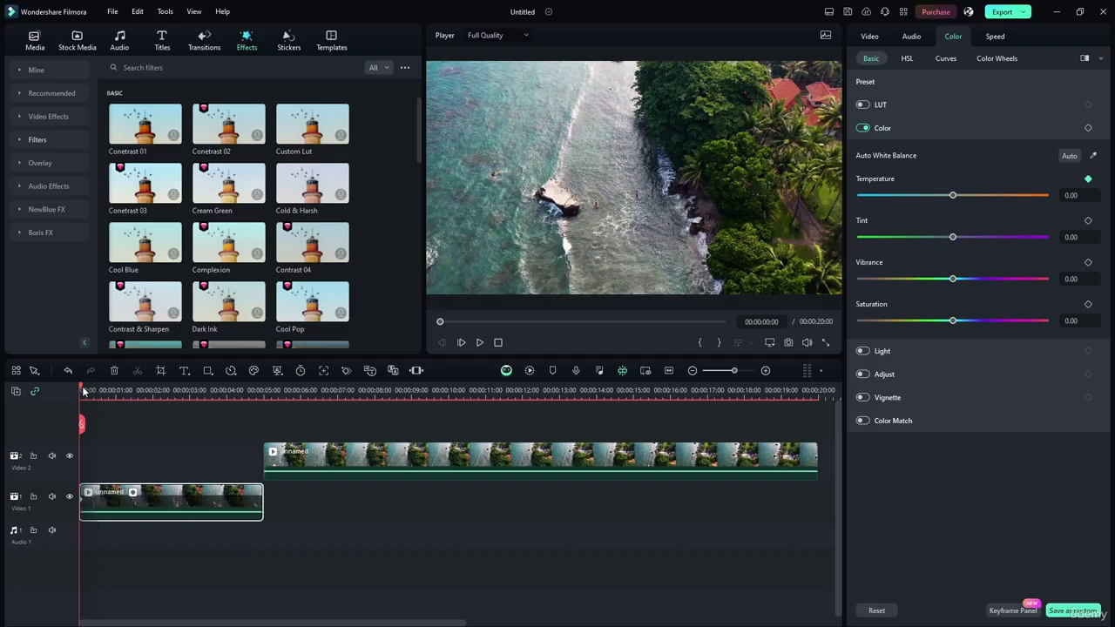
pyautogui.moveTo(81, 390); pyautogui.dragTo(117, 389)
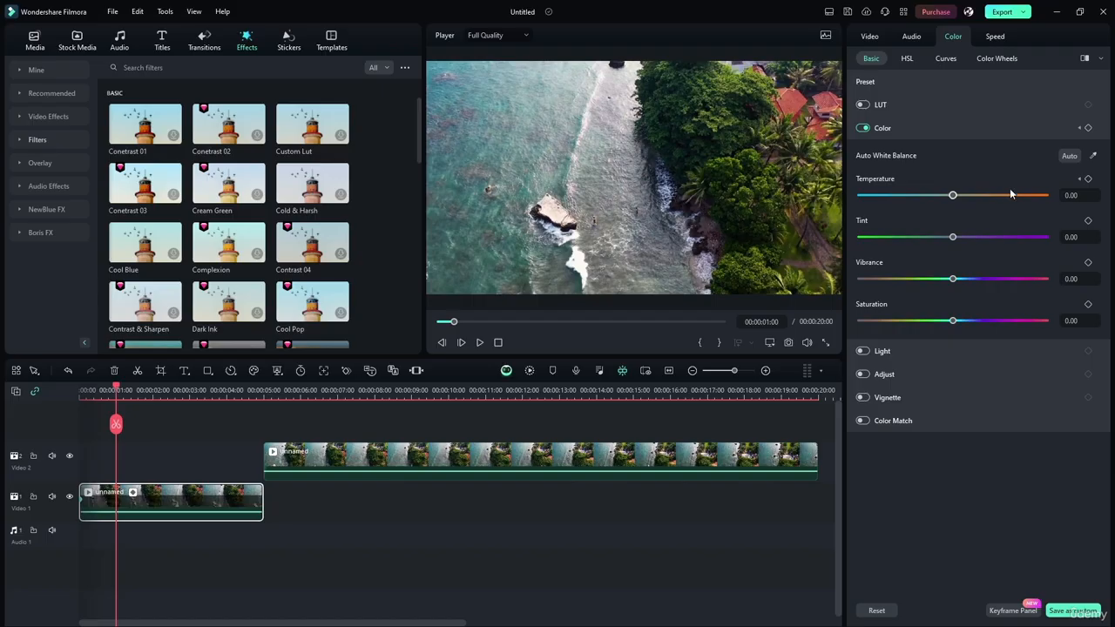
pyautogui.moveTo(960, 195); pyautogui.dragTo(1001, 195)
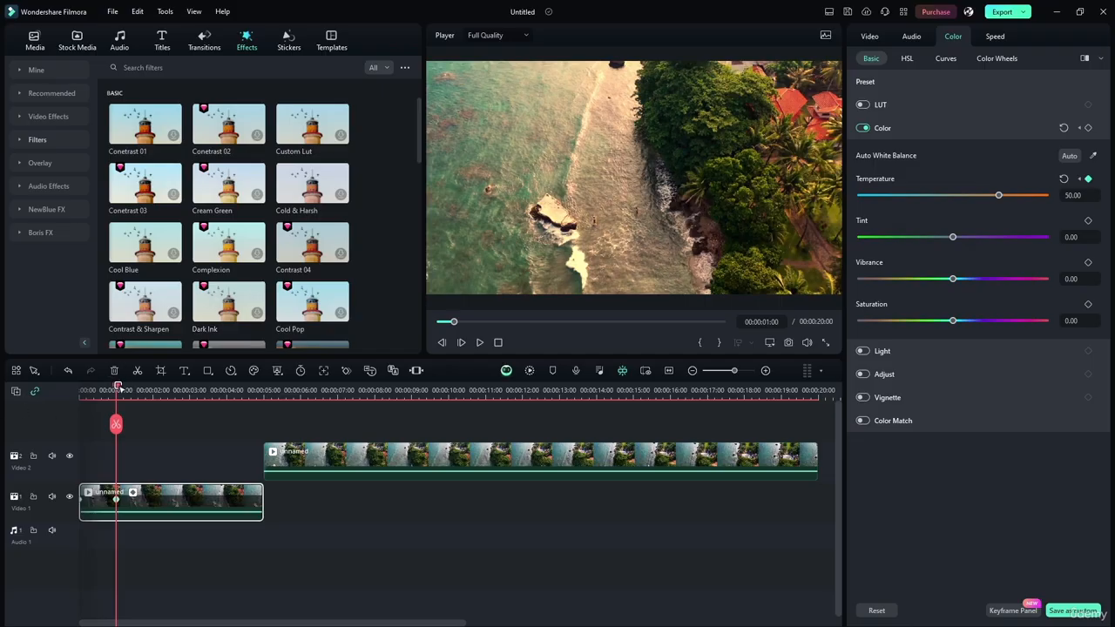
# Keyframe the first clip's Temperature at 0.00 at 2 seconds, -50.00 at 3 seconds and 0.00 at 4 seconds
pyautogui.moveTo(115, 388); pyautogui.dragTo(153, 386)
pyautogui.moveTo(1004, 195); pyautogui.dragTo(955, 199)
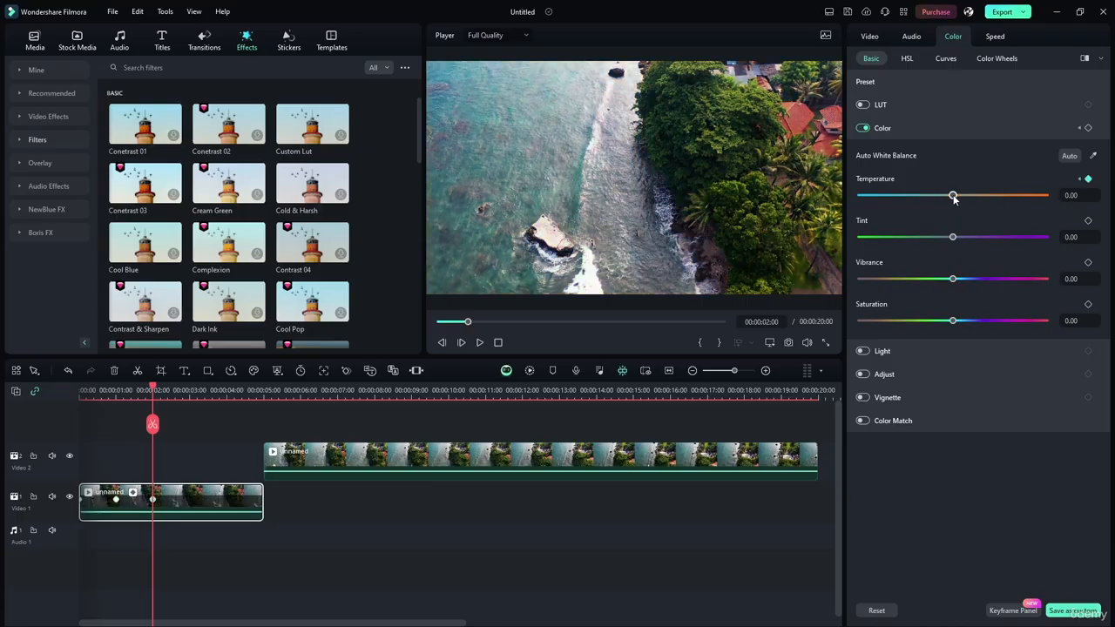
pyautogui.moveTo(156, 389); pyautogui.dragTo(190, 383)
pyautogui.moveTo(953, 195); pyautogui.dragTo(907, 197)
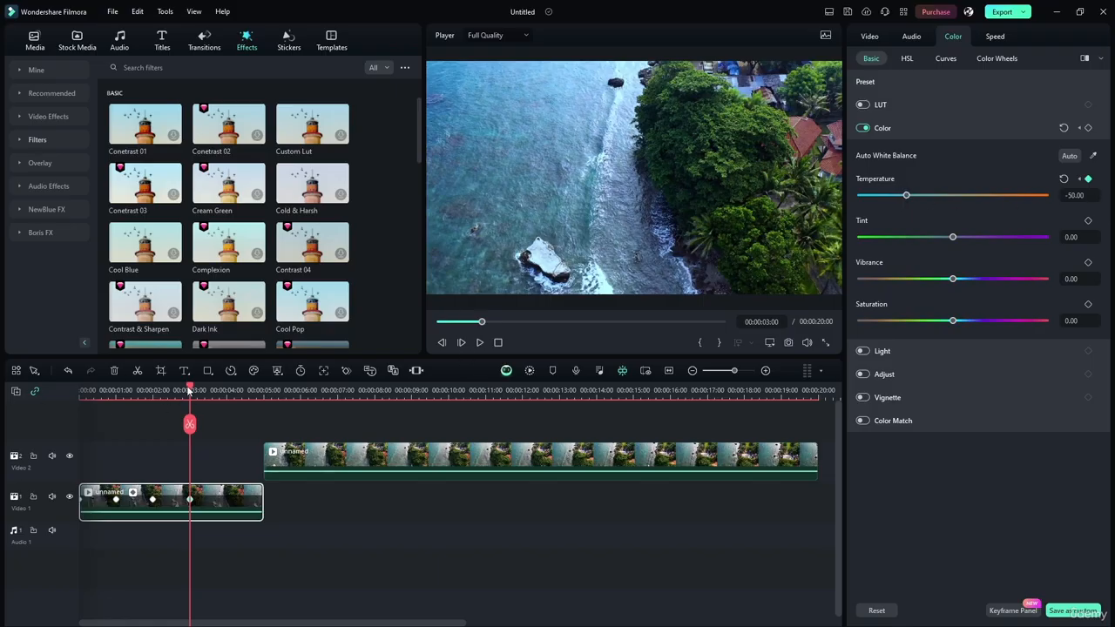
pyautogui.moveTo(190, 391); pyautogui.dragTo(227, 391)
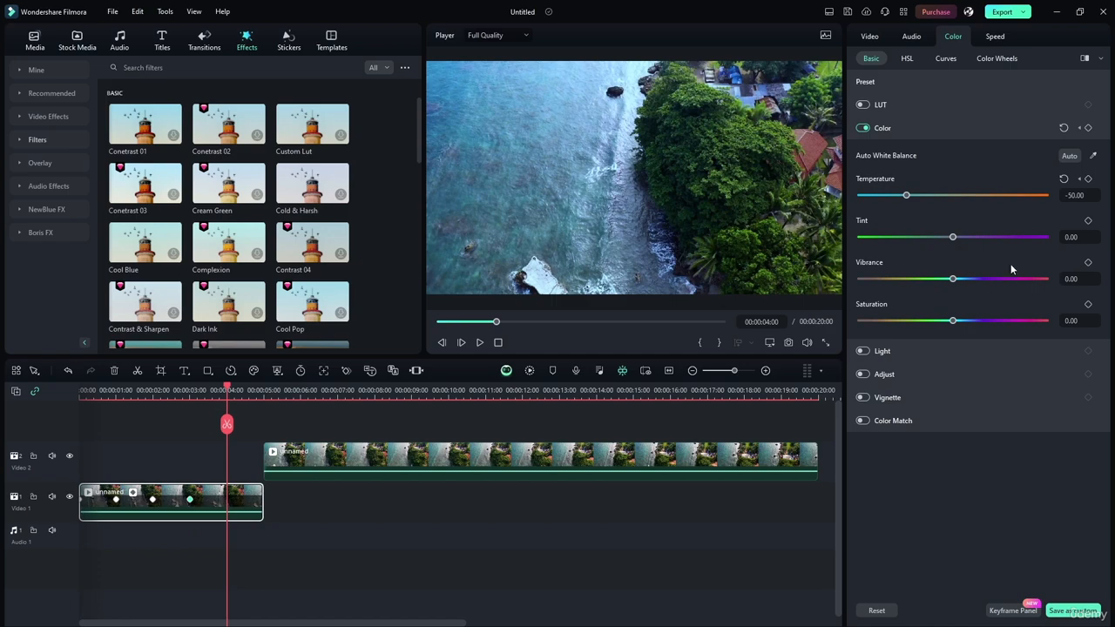
pyautogui.moveTo(909, 197); pyautogui.dragTo(955, 197)
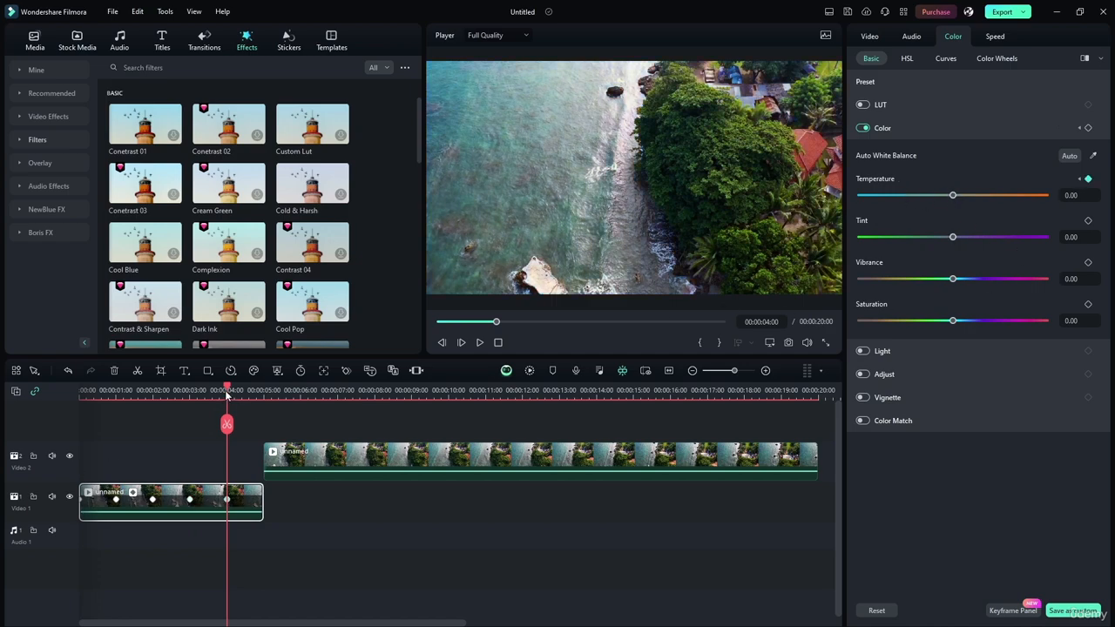
# Play the first clip from the beginning to check the Temperature keyframes, and return to the start
pyautogui.moveTo(228, 390); pyautogui.dragTo(195, 392)
pyautogui.press('Home')
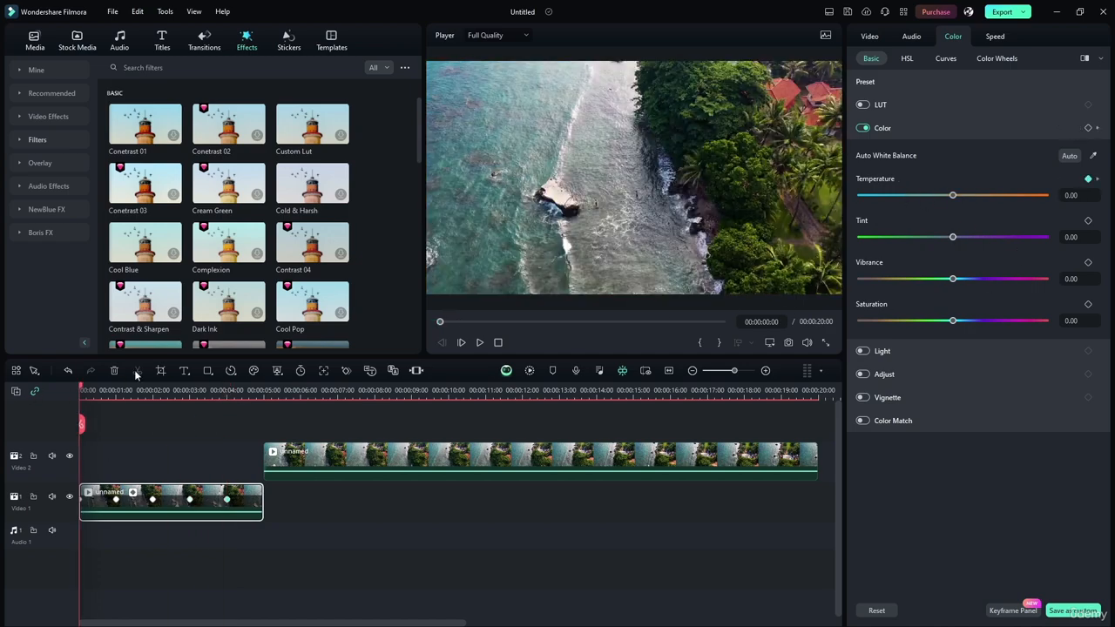
pyautogui.click(479, 342)
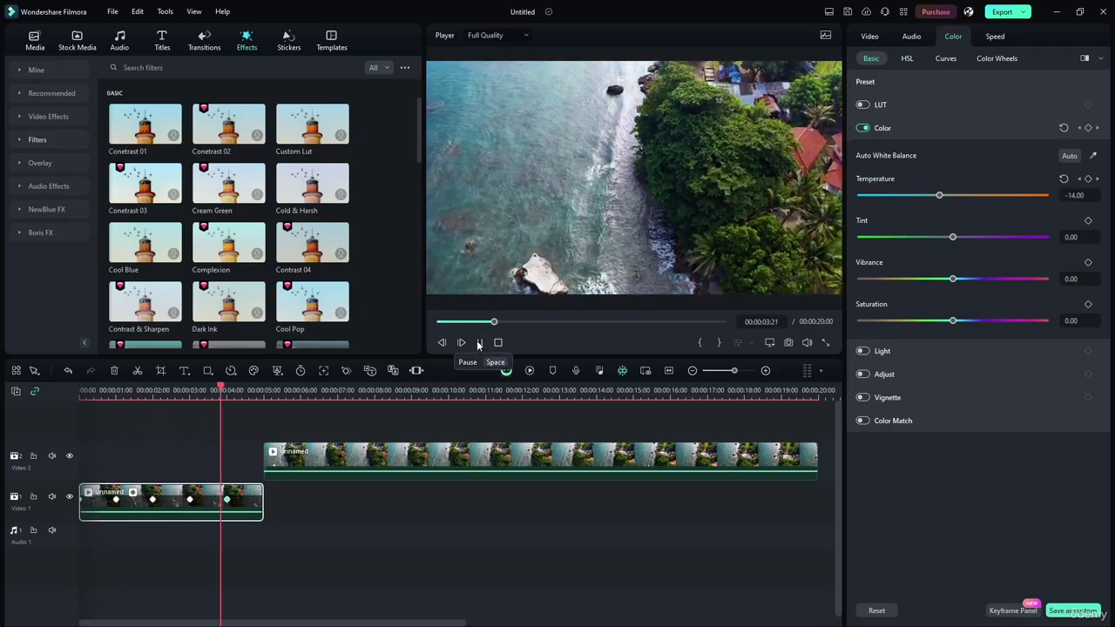
pyautogui.click(479, 342)
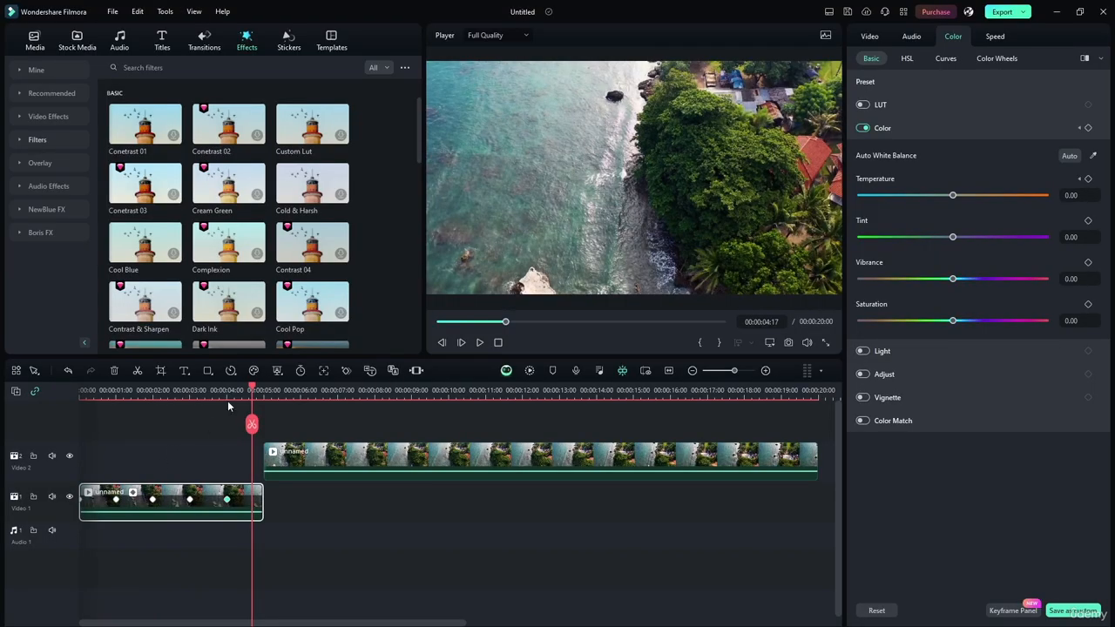
pyautogui.press('Home')
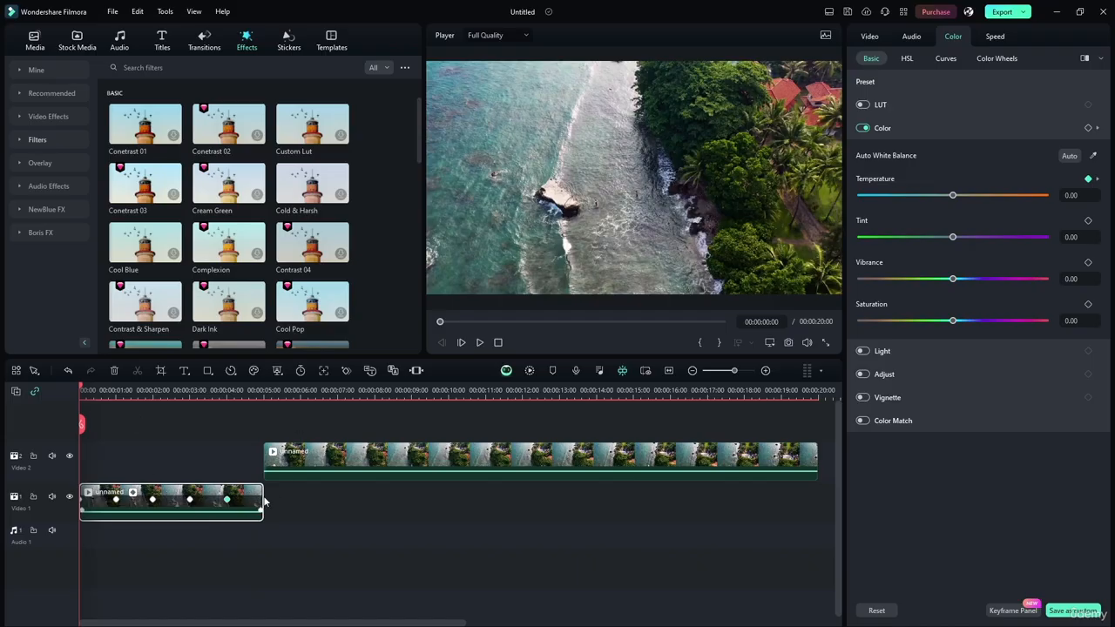
# Add a Dissolve transition to the end of the first clip and set its duration to 00:00:01:00
pyautogui.click(204, 41)
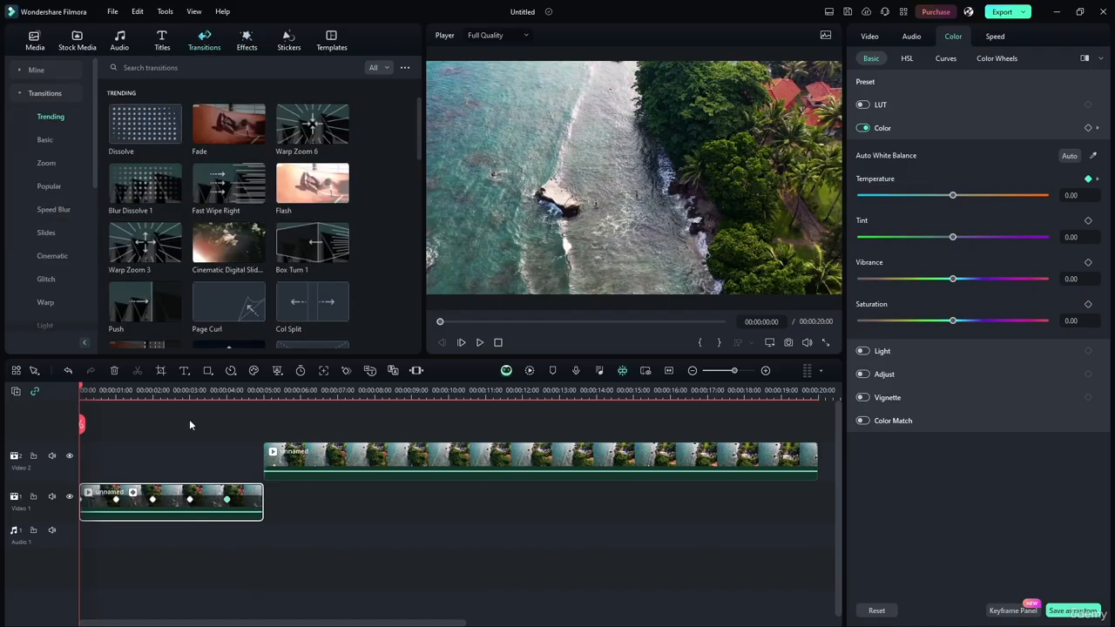
pyautogui.moveTo(141, 133); pyautogui.dragTo(251, 508)
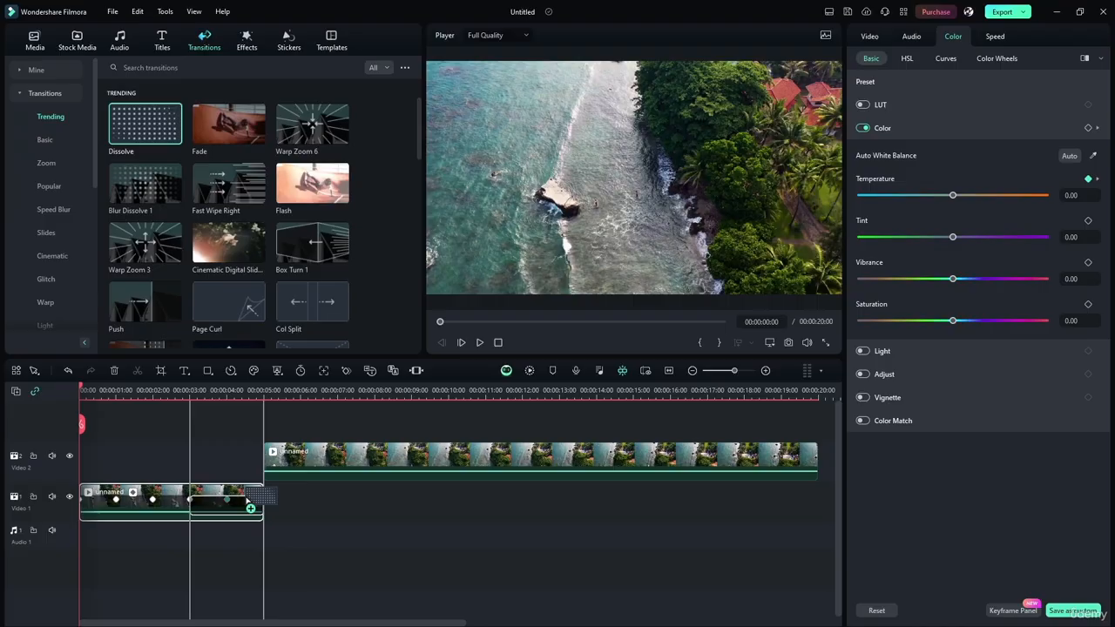
pyautogui.moveTo(251, 508); pyautogui.dragTo(254, 505)
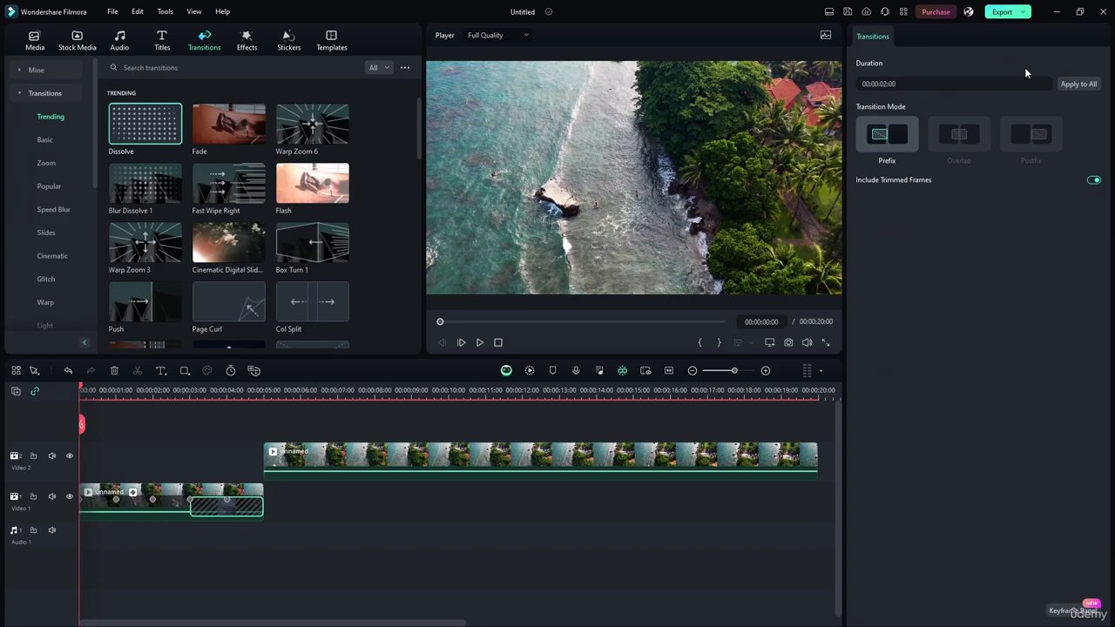
pyautogui.click(915, 83)
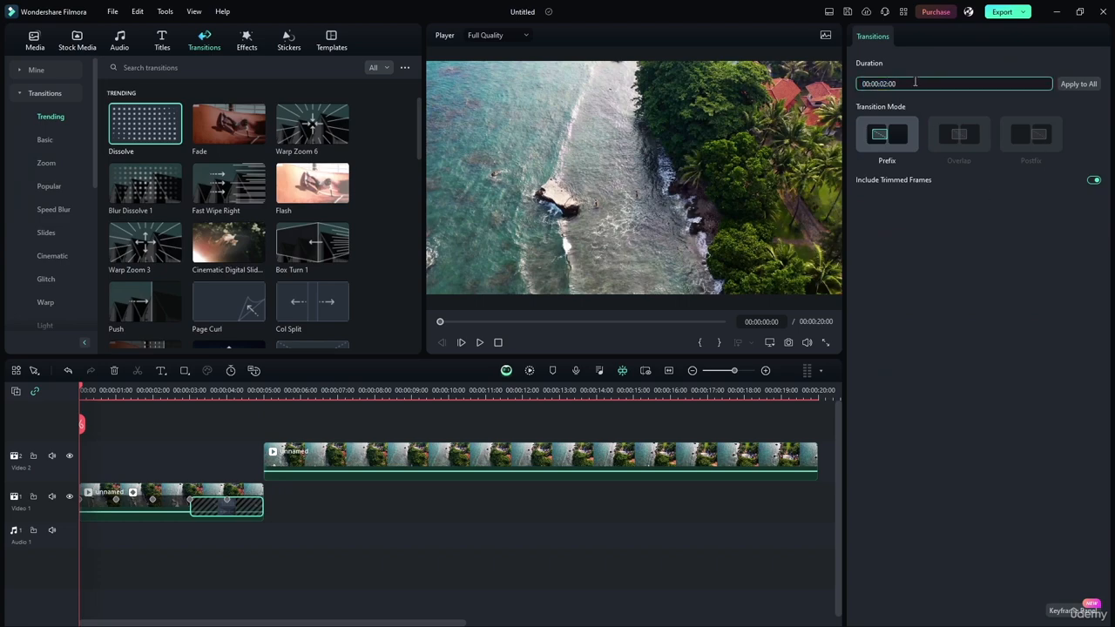
pyautogui.press('Return')
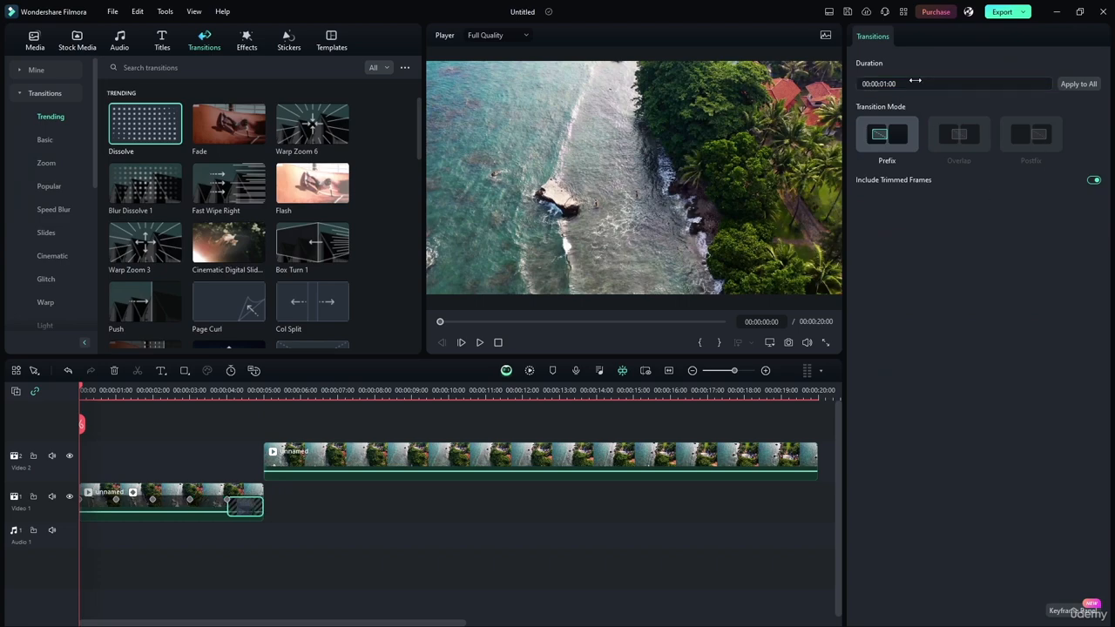
# Deselect the transition and play the sequence from the start to preview the Dissolve
pyautogui.click(184, 455)
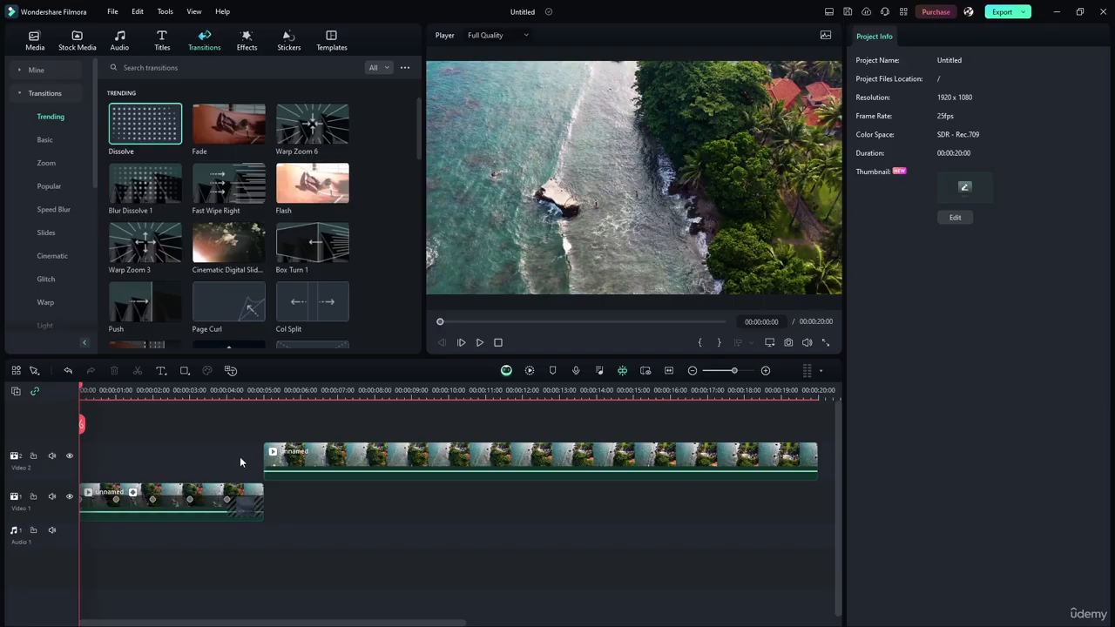
pyautogui.click(480, 343)
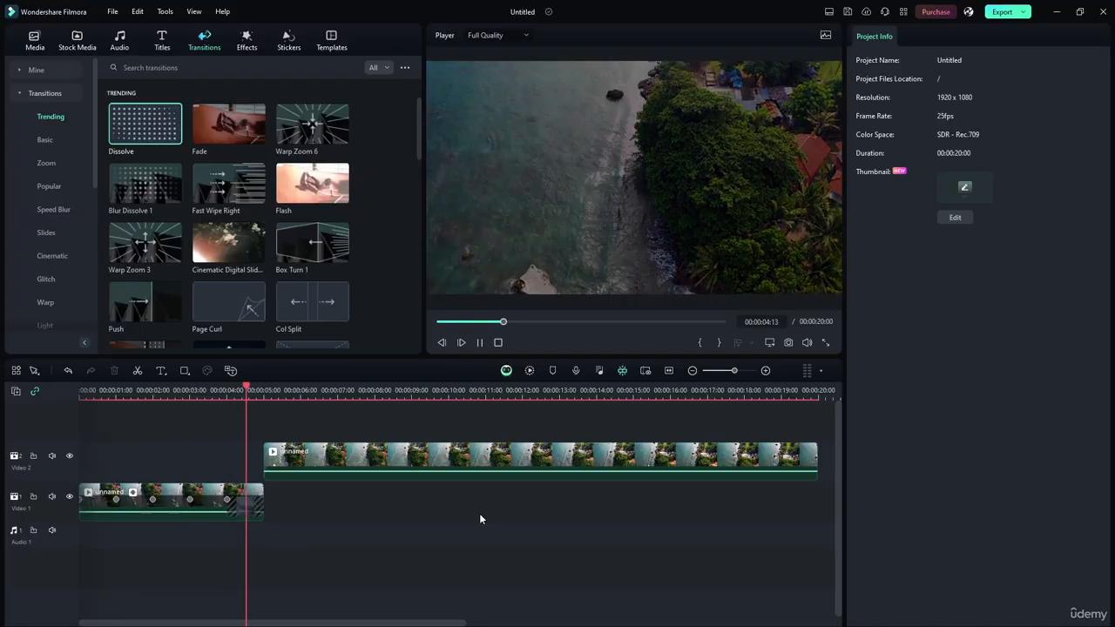
# Add a Dissolve transition to the start of the second clip and set its duration to 00:00:01:00
pyautogui.click(480, 343)
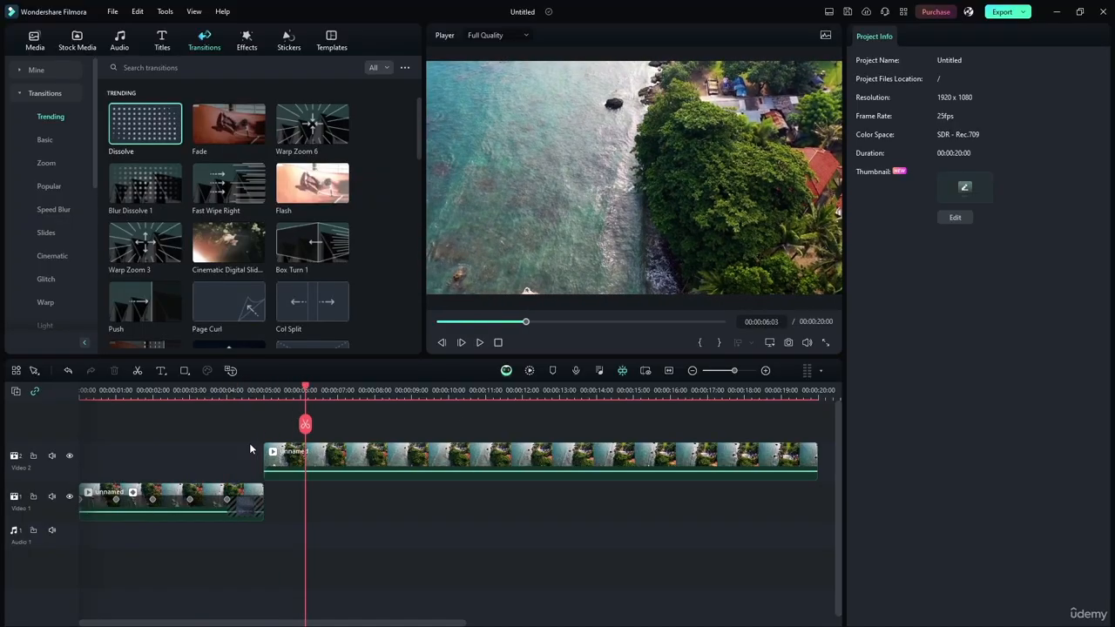
pyautogui.moveTo(139, 131); pyautogui.dragTo(262, 460)
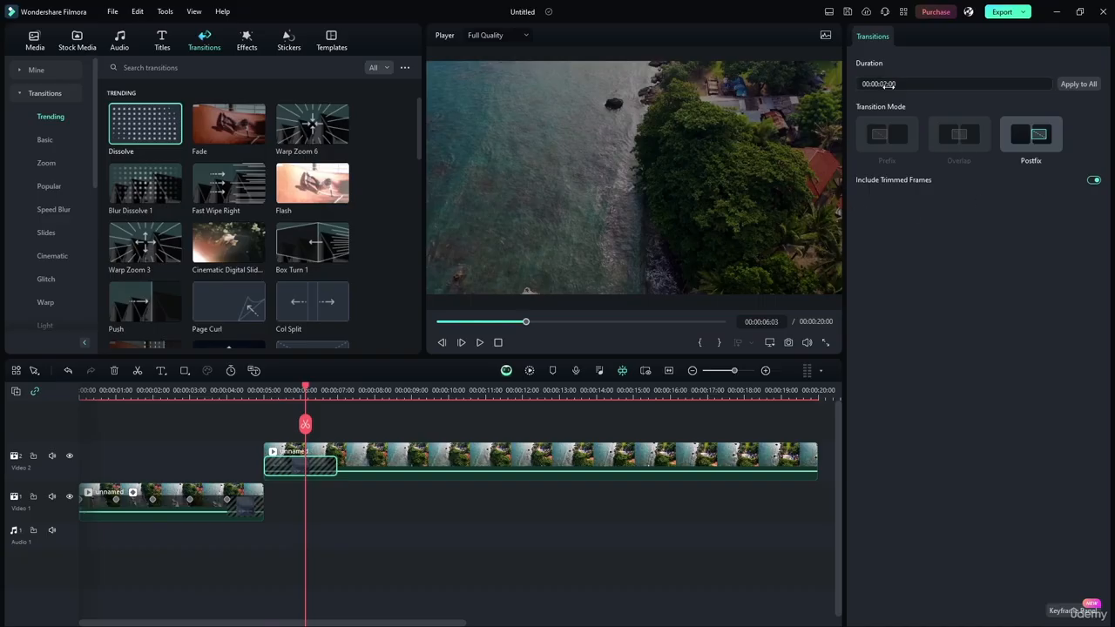
pyautogui.click(878, 83)
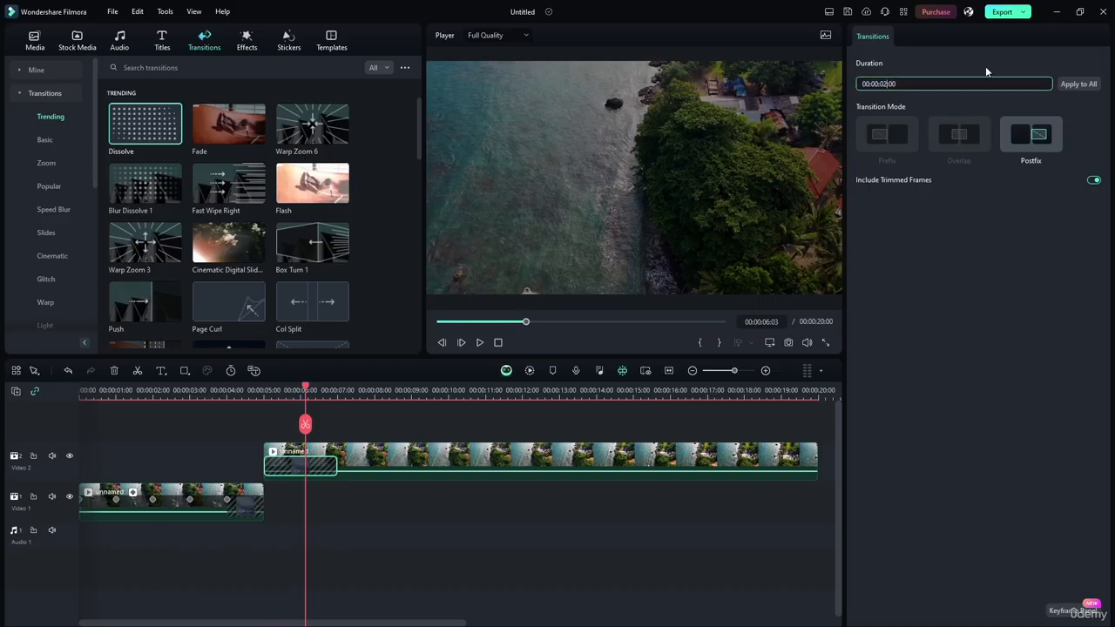
pyautogui.write('1')
pyautogui.press('Return')
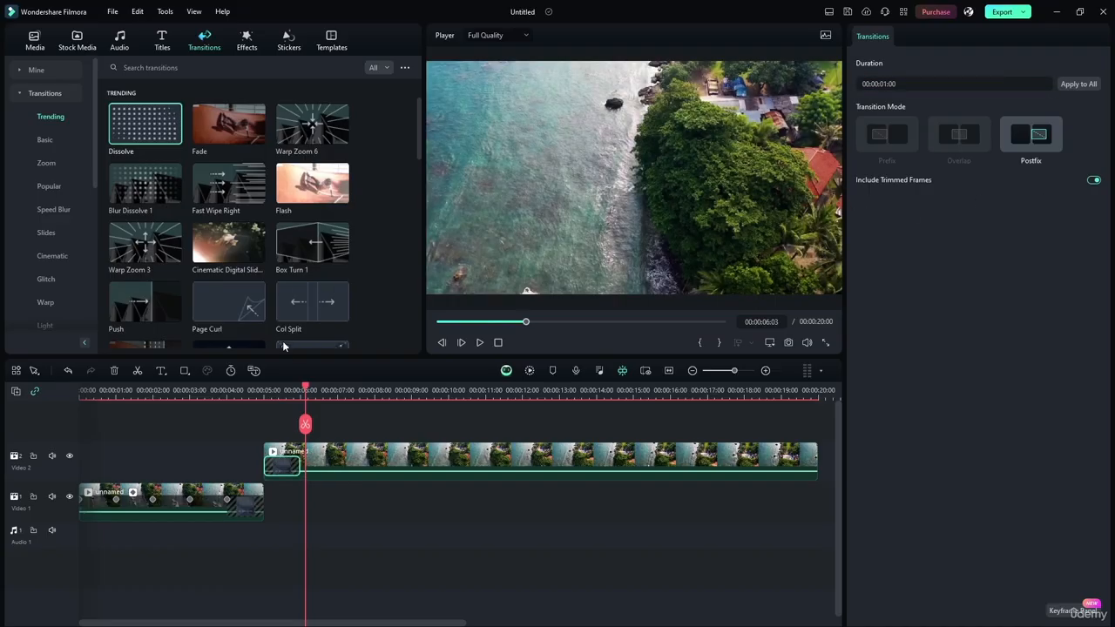
# Play the sequence to preview the Dissolve between the two clips, and return the playhead to the start
pyautogui.click(498, 343)
pyautogui.click(480, 342)
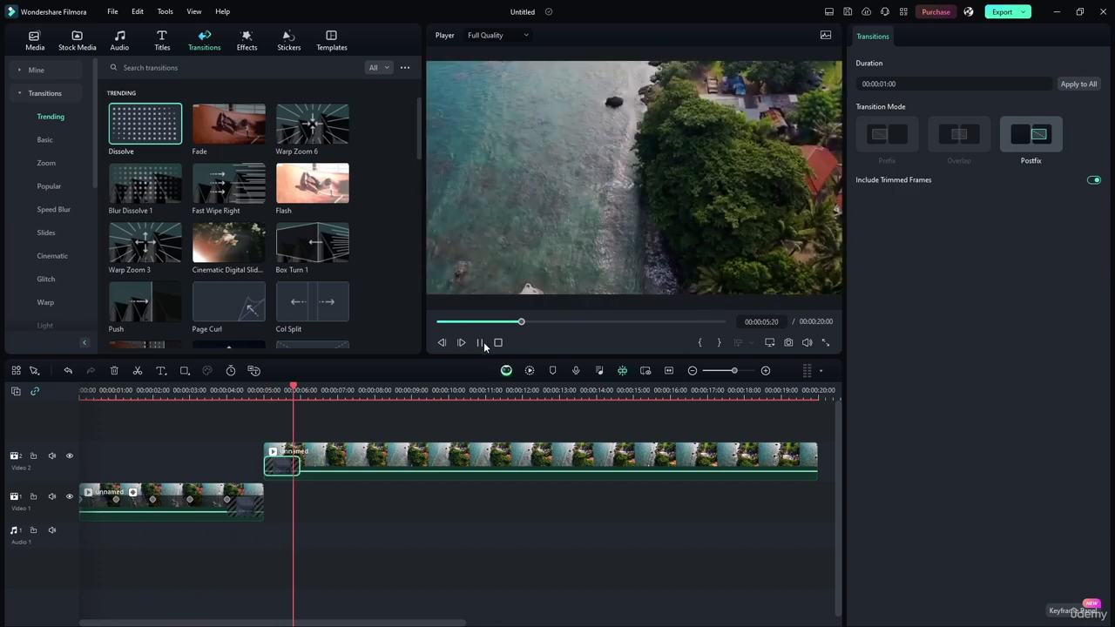
pyautogui.click(480, 343)
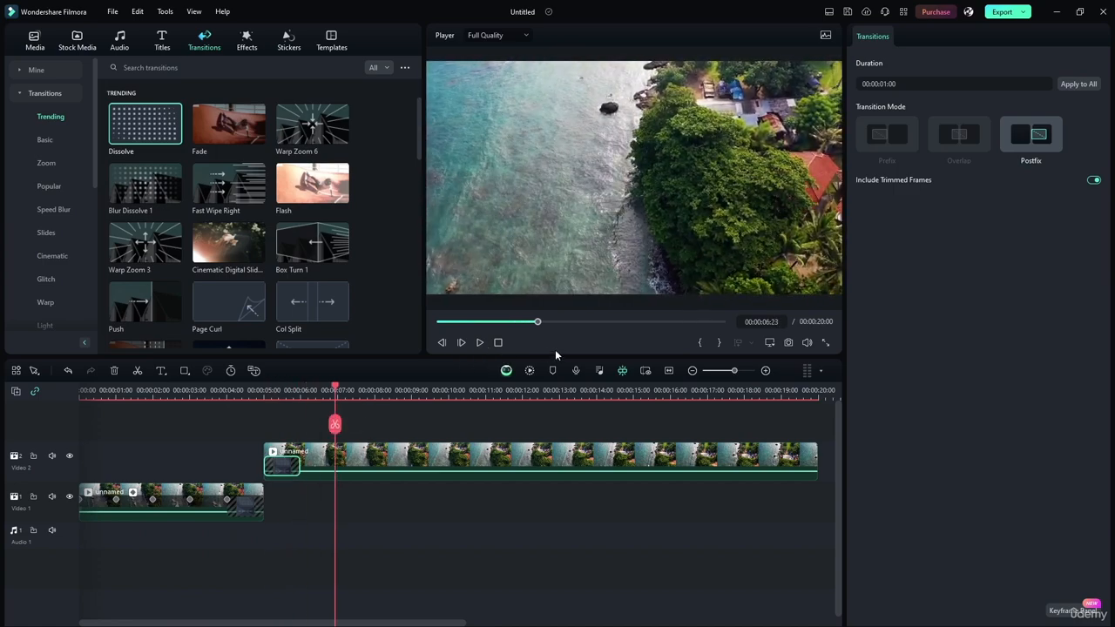
pyautogui.click(475, 345)
pyautogui.click(475, 346)
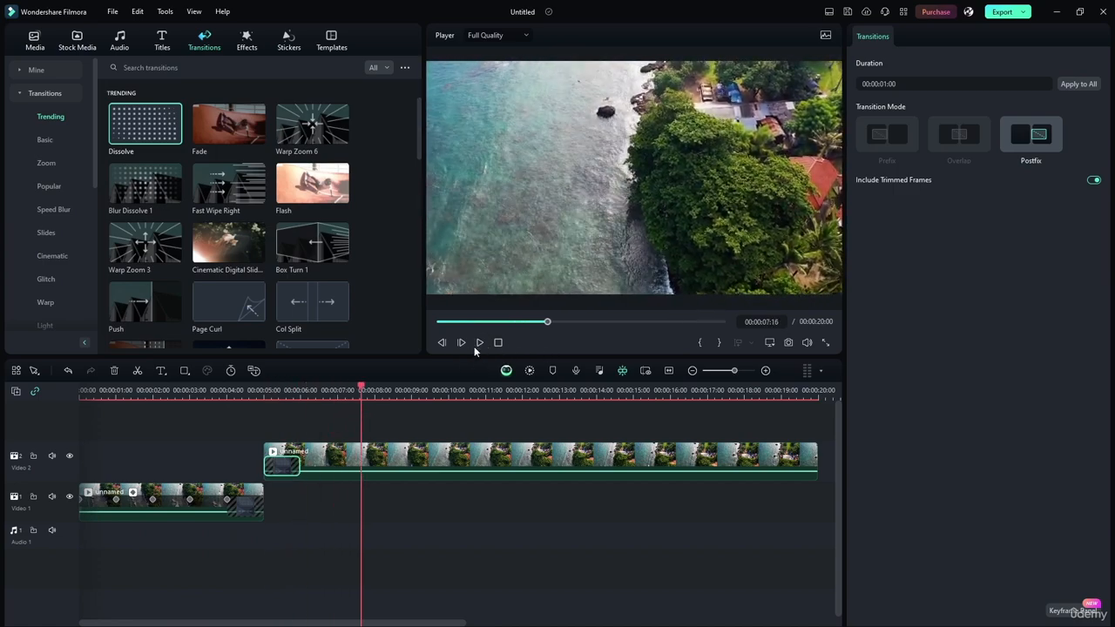
pyautogui.moveTo(359, 390); pyautogui.dragTo(80, 390)
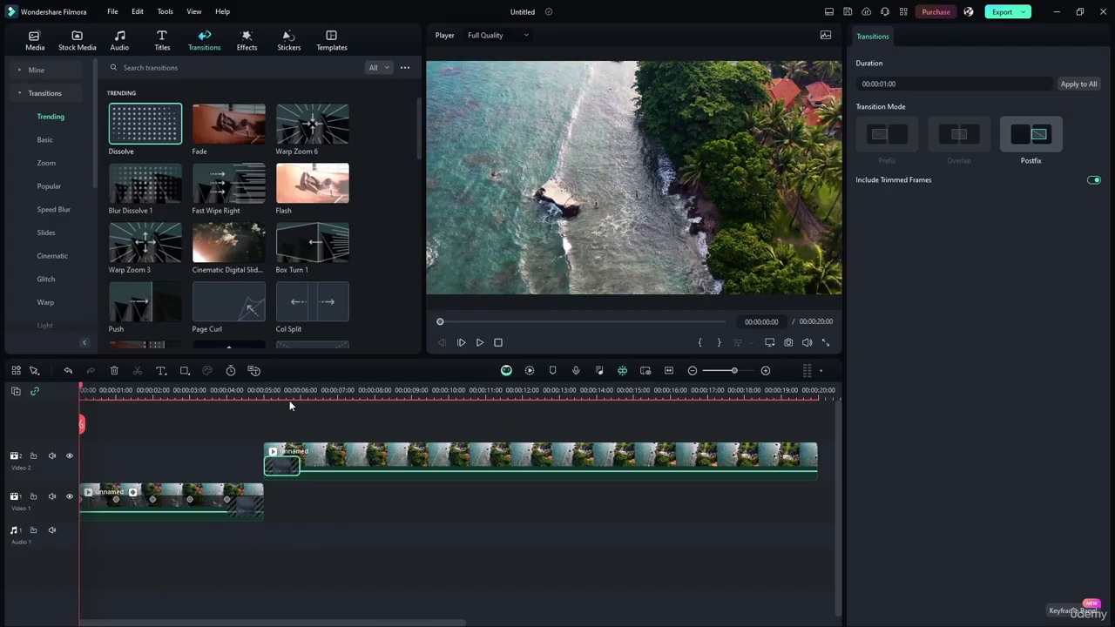
# Split the second clip at 00:00:10:00 and move its latter part onto a new video track above
pyautogui.click(206, 493)
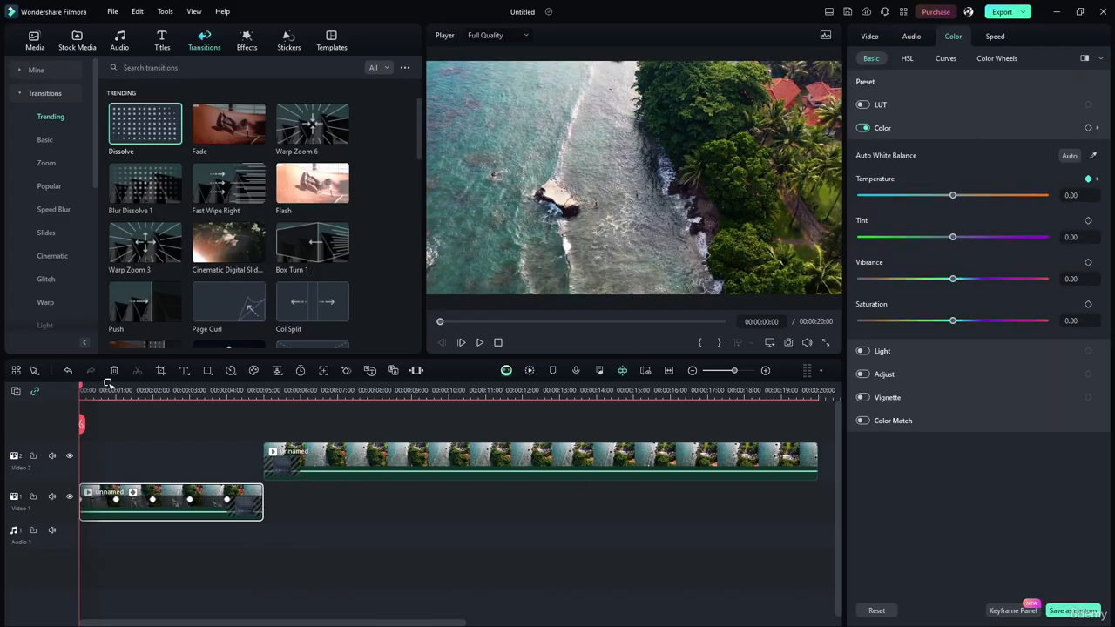
pyautogui.moveTo(80, 389); pyautogui.dragTo(449, 415)
pyautogui.click(449, 425)
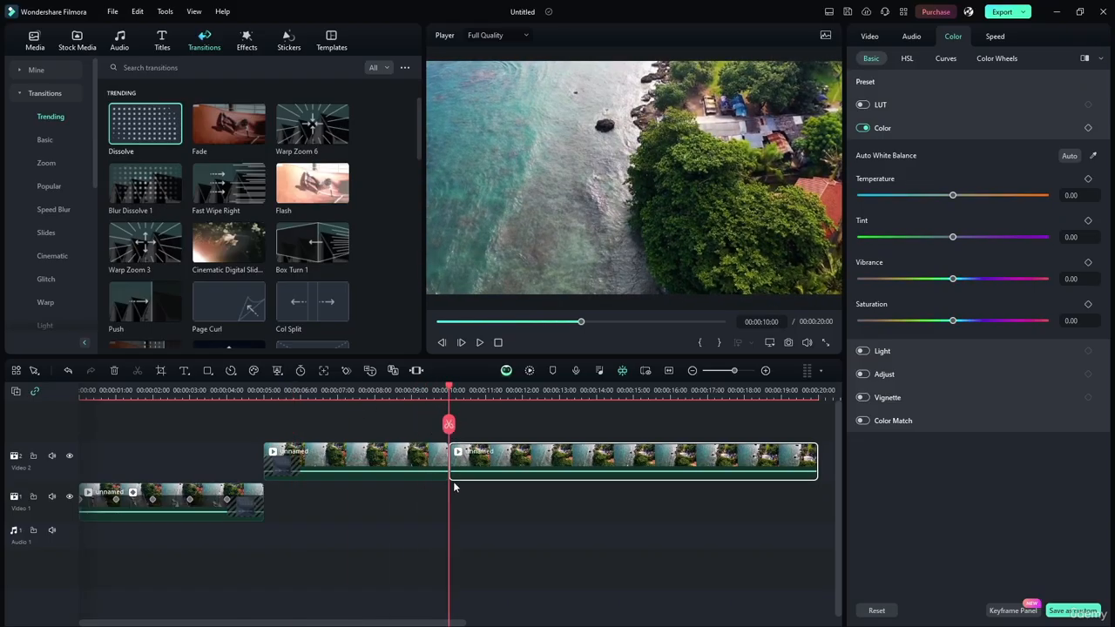
pyautogui.moveTo(514, 466); pyautogui.dragTo(506, 440)
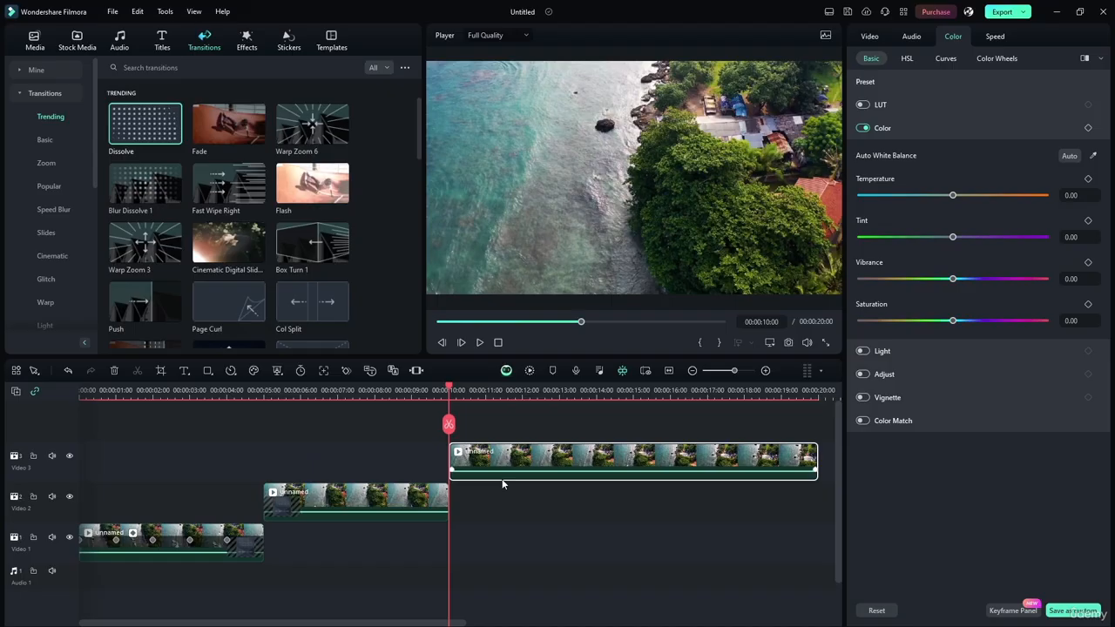
# Select the middle clip, place the playhead at 00:00:06:14 and try its Vibrance at -100.00
pyautogui.click(413, 496)
pyautogui.moveTo(449, 391); pyautogui.dragTo(321, 392)
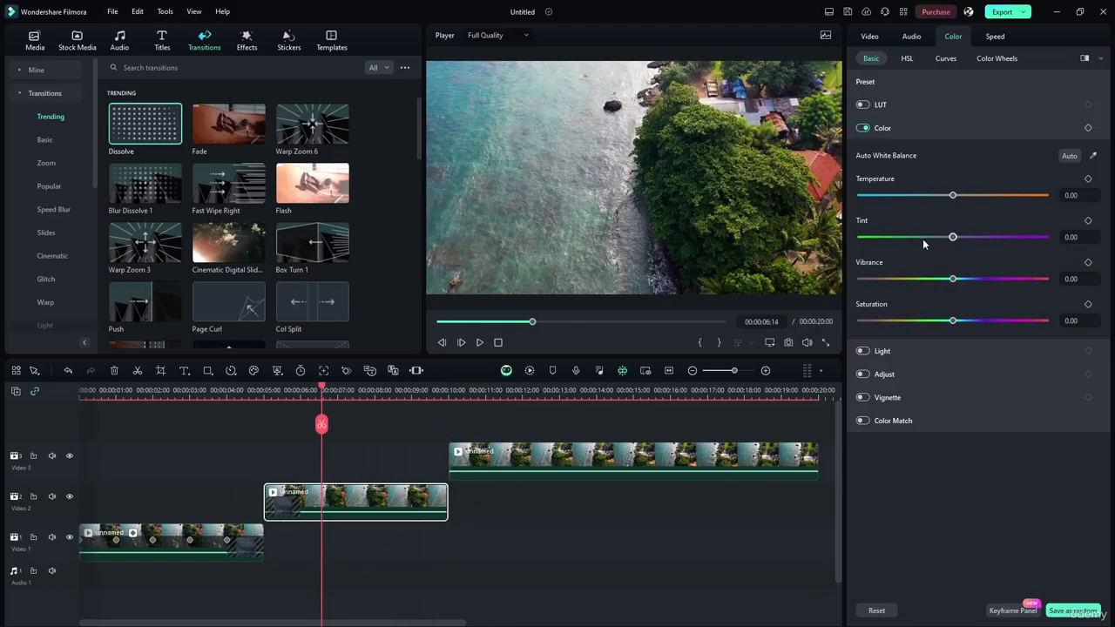
pyautogui.moveTo(954, 238)
pyautogui.mouseDown()
pyautogui.moveTo(998, 232)
pyautogui.moveTo(954, 237)
pyautogui.mouseUp()
pyautogui.moveTo(953, 279); pyautogui.dragTo(928, 273)
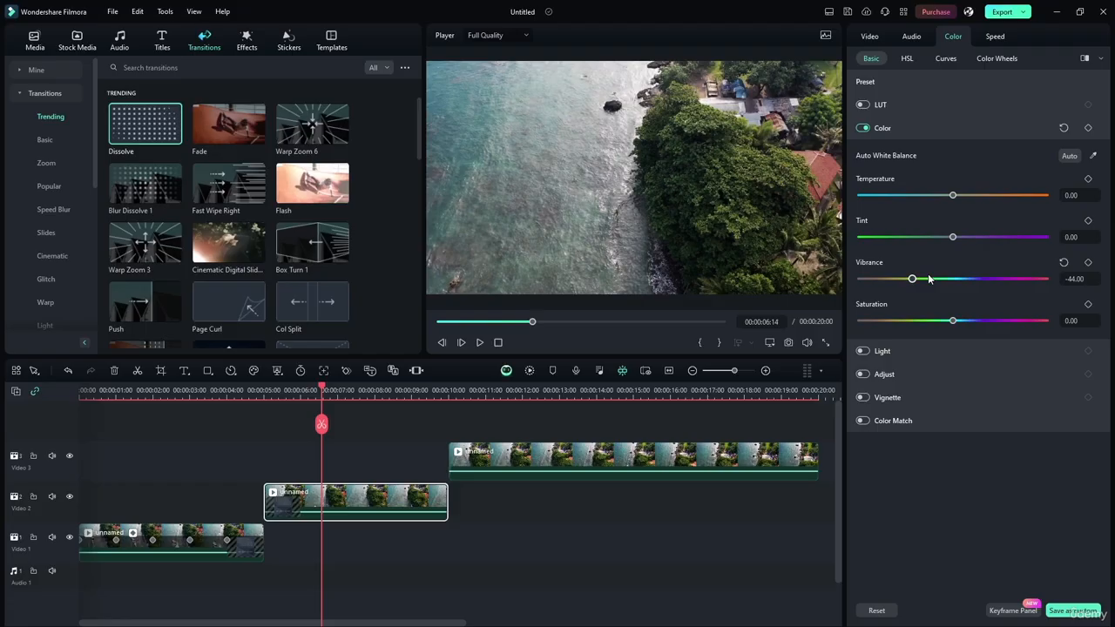
pyautogui.moveTo(928, 273); pyautogui.dragTo(733, 269)
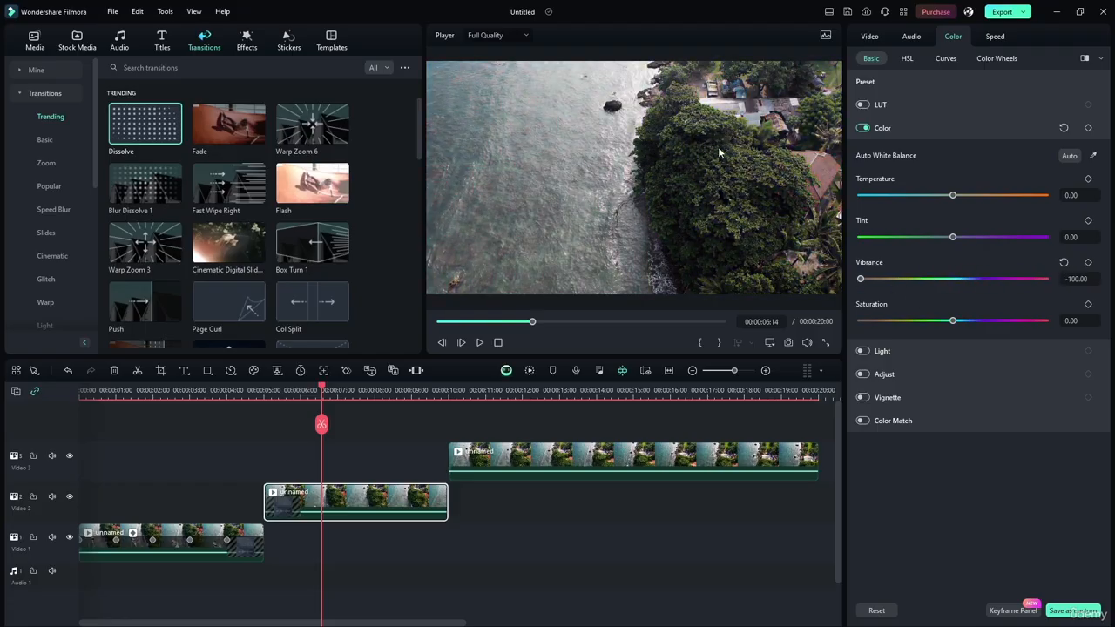
pyautogui.moveTo(861, 278)
pyautogui.mouseDown()
pyautogui.moveTo(893, 279)
pyautogui.moveTo(828, 283)
pyautogui.moveTo(953, 282)
pyautogui.moveTo(841, 284)
pyautogui.mouseUp()
# Compare the middle clip's Vibrance at 100.00 and -100.00, and bring it back to 1.00
pyautogui.moveTo(861, 278); pyautogui.dragTo(1045, 279)
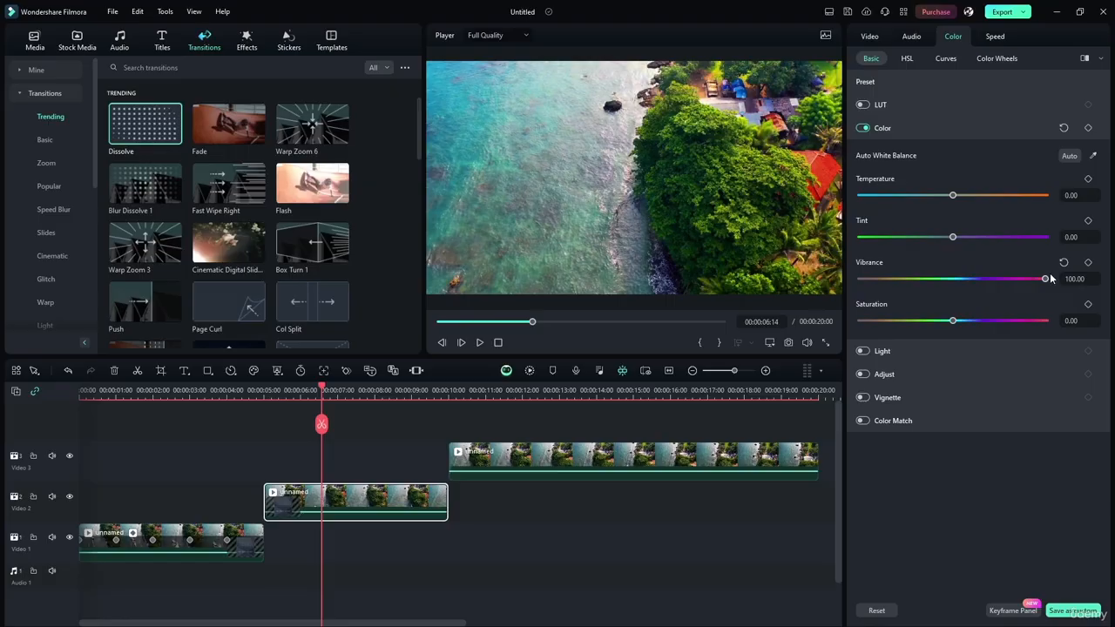
pyautogui.moveTo(1046, 279)
pyautogui.mouseDown()
pyautogui.moveTo(950, 279)
pyautogui.moveTo(1055, 282)
pyautogui.mouseUp()
pyautogui.moveTo(1046, 279); pyautogui.dragTo(860, 278)
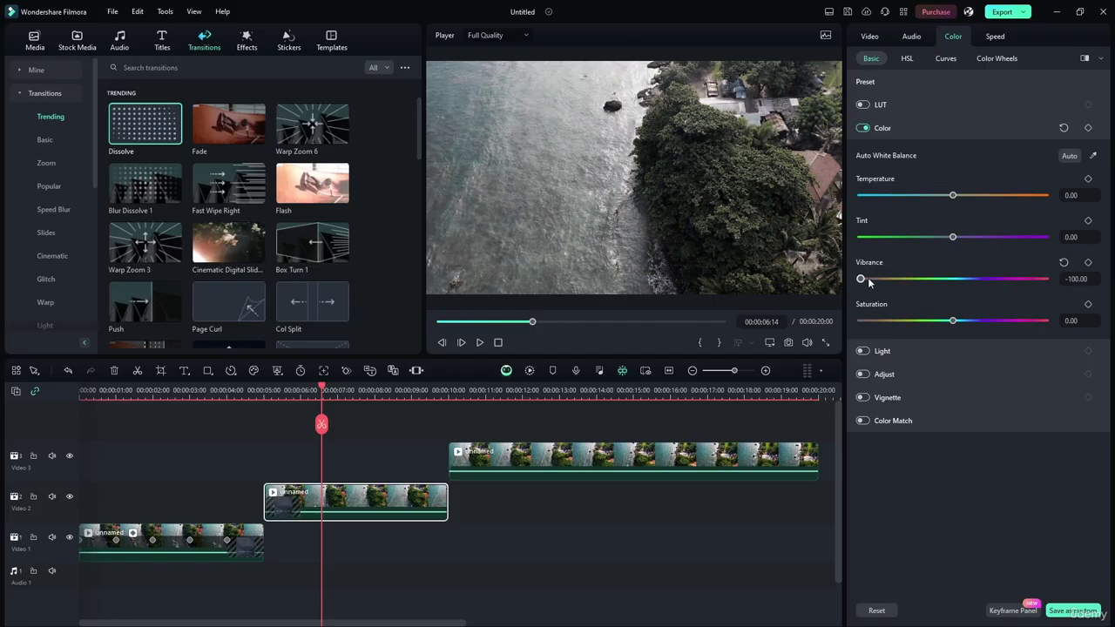
pyautogui.moveTo(868, 280); pyautogui.dragTo(955, 278)
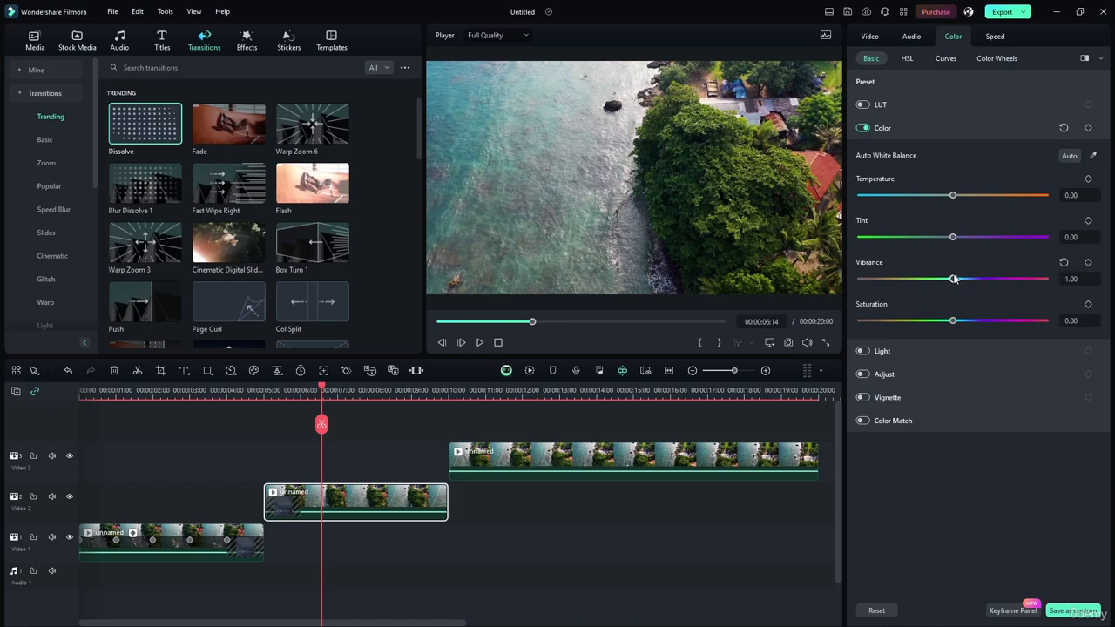
pyautogui.click(1080, 279)
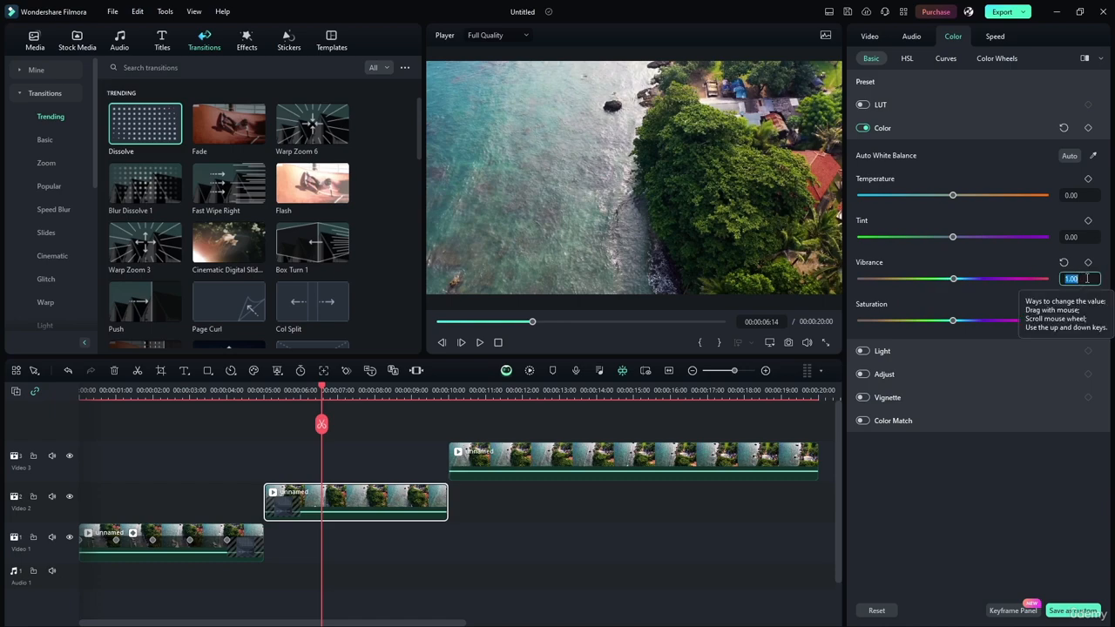
pyautogui.click(953, 488)
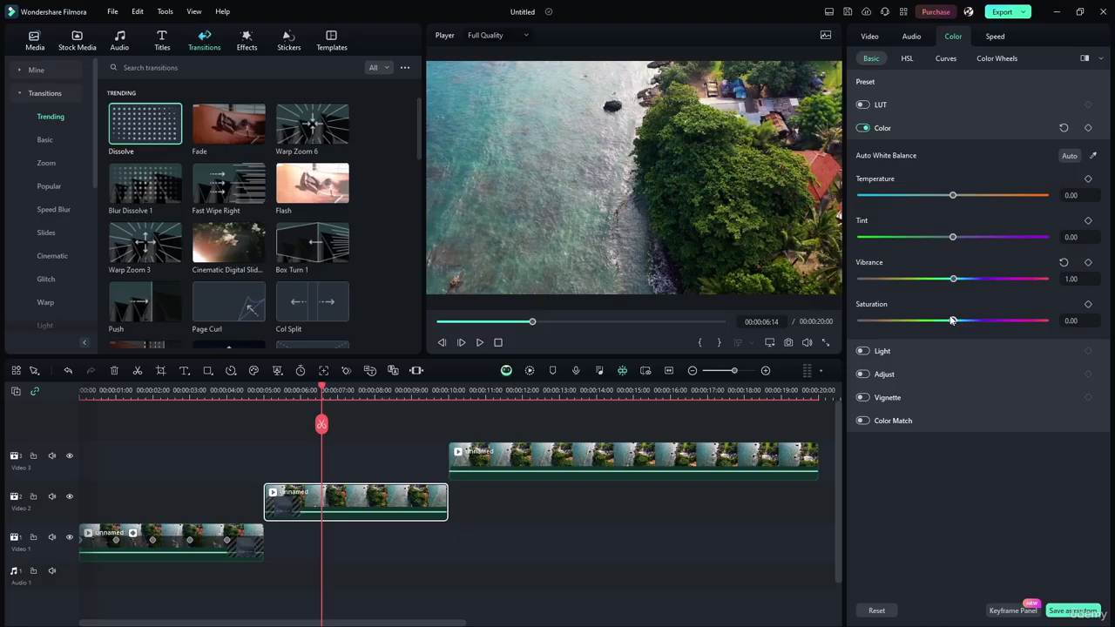
# Try Saturation and Vibrance at -100.00 together on the middle clip, and return both to 0.00
pyautogui.moveTo(952, 320); pyautogui.dragTo(715, 308)
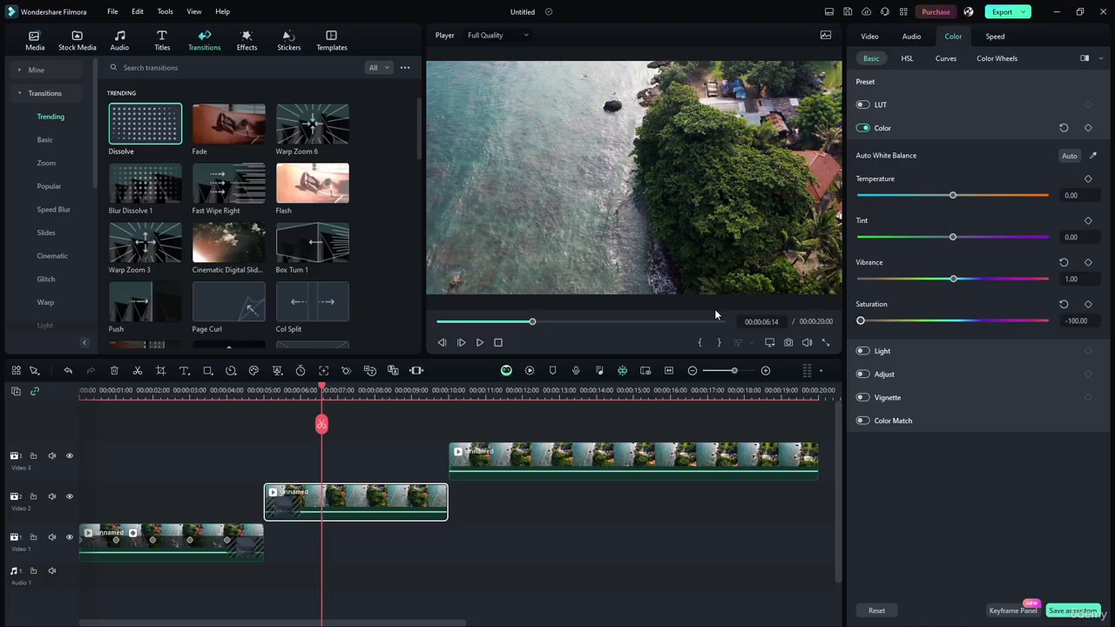
pyautogui.moveTo(861, 321); pyautogui.dragTo(710, 308)
pyautogui.moveTo(953, 279); pyautogui.dragTo(706, 278)
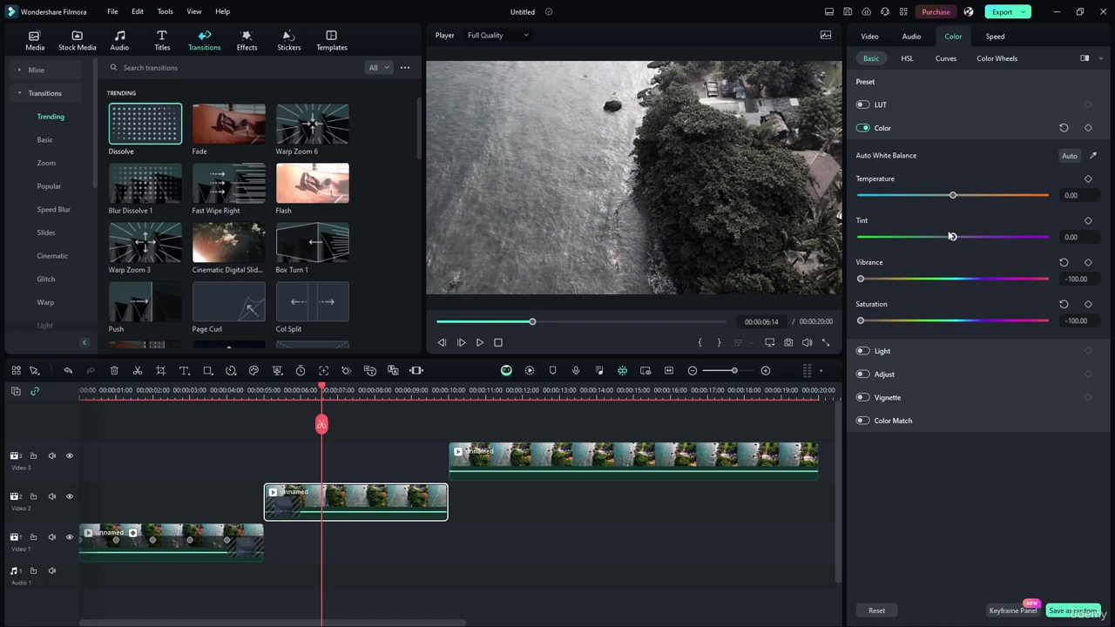
pyautogui.moveTo(958, 238)
pyautogui.mouseDown()
pyautogui.moveTo(798, 239)
pyautogui.moveTo(953, 244)
pyautogui.mouseUp()
pyautogui.moveTo(864, 280); pyautogui.dragTo(953, 281)
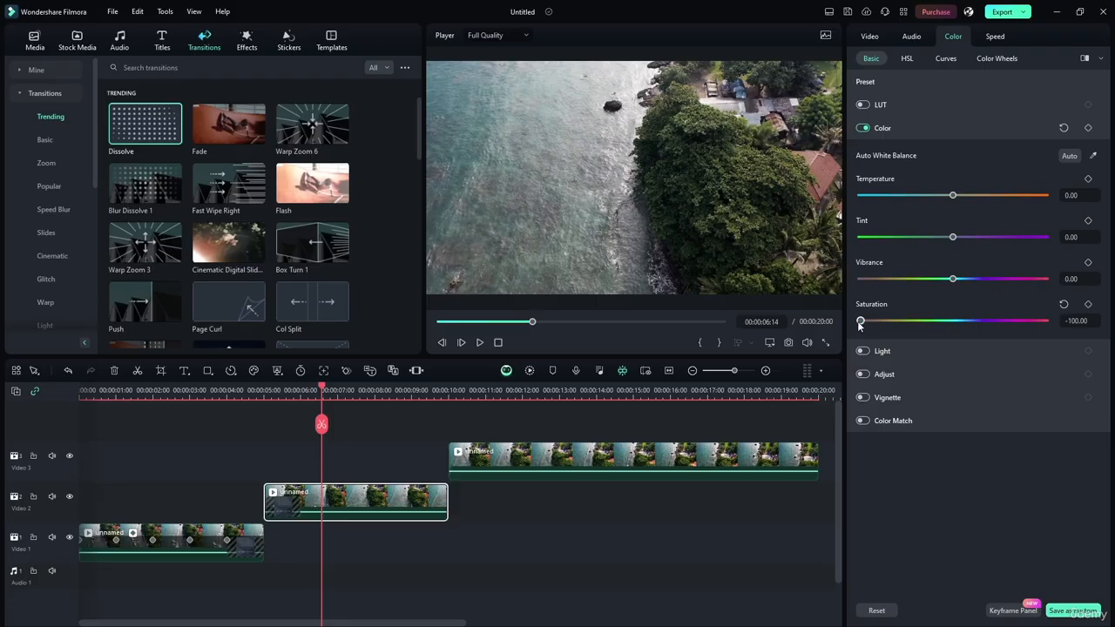
pyautogui.moveTo(862, 320); pyautogui.dragTo(953, 323)
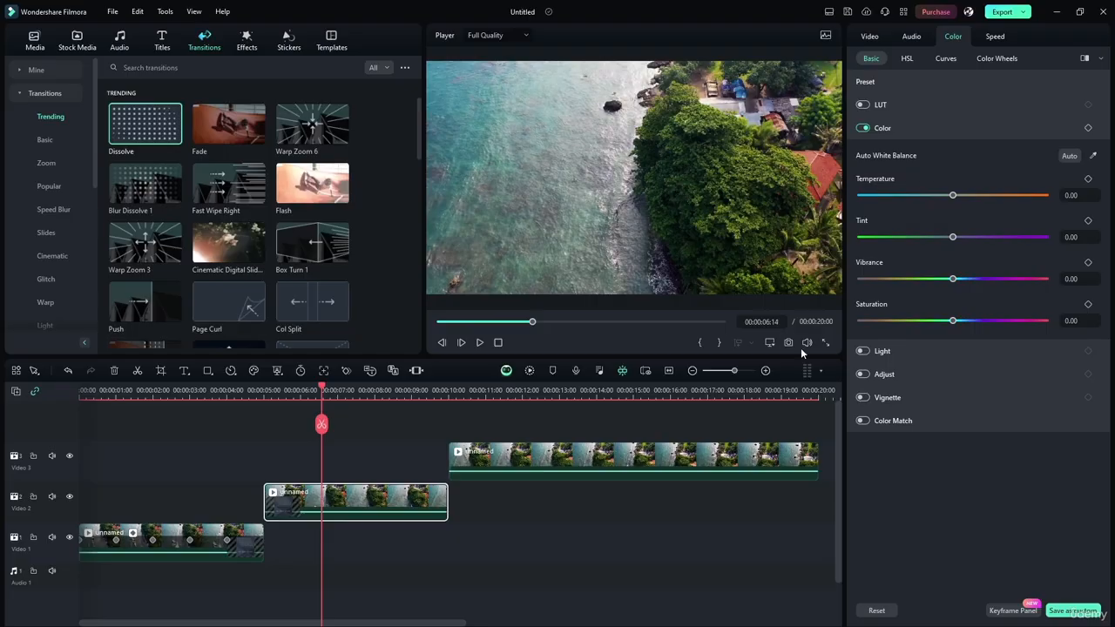
# Collapse and disable the middle clip's Color adjustments, and expand and enable its Light adjustments
pyautogui.click(896, 128)
pyautogui.click(895, 151)
pyautogui.click(864, 128)
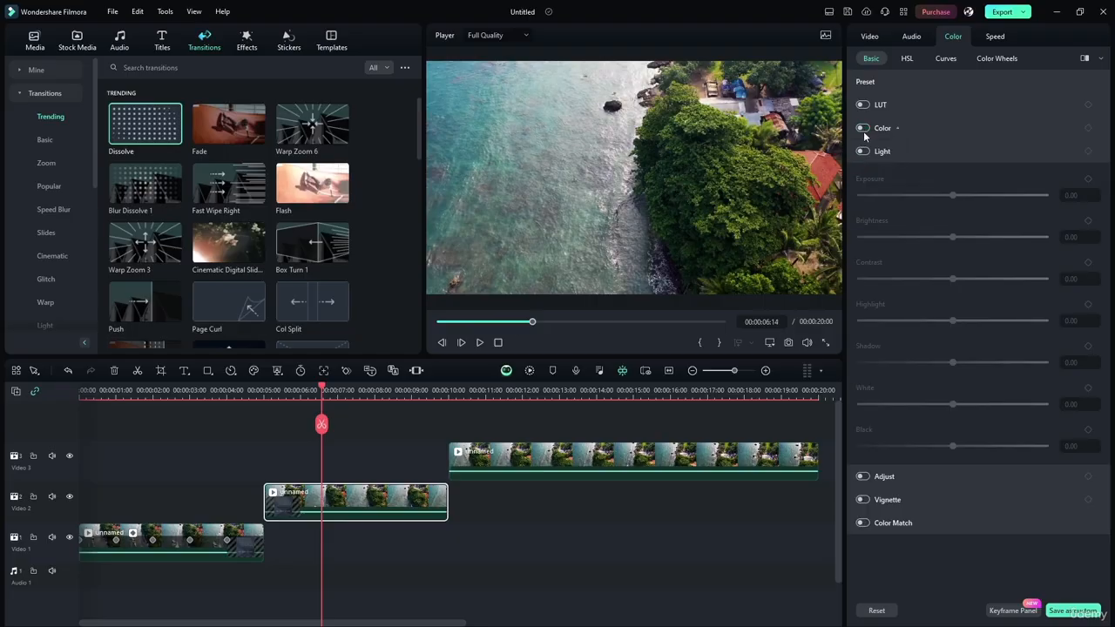
pyautogui.click(862, 151)
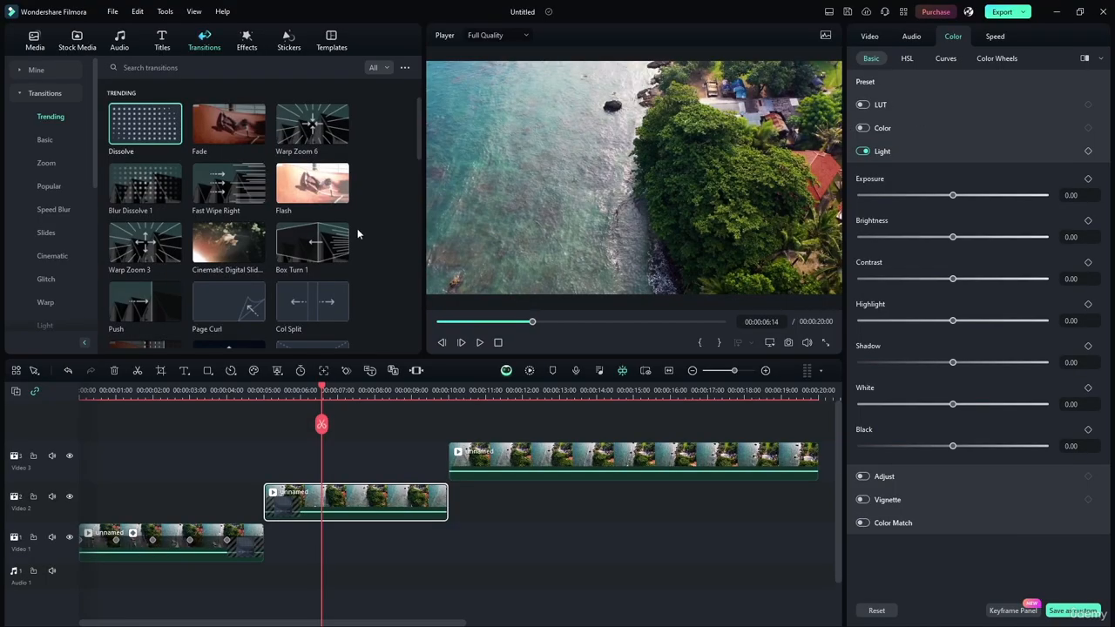
# Try the middle clip's Exposure at 58.00 and return it to 0.00
pyautogui.moveTo(953, 196); pyautogui.dragTo(1007, 196)
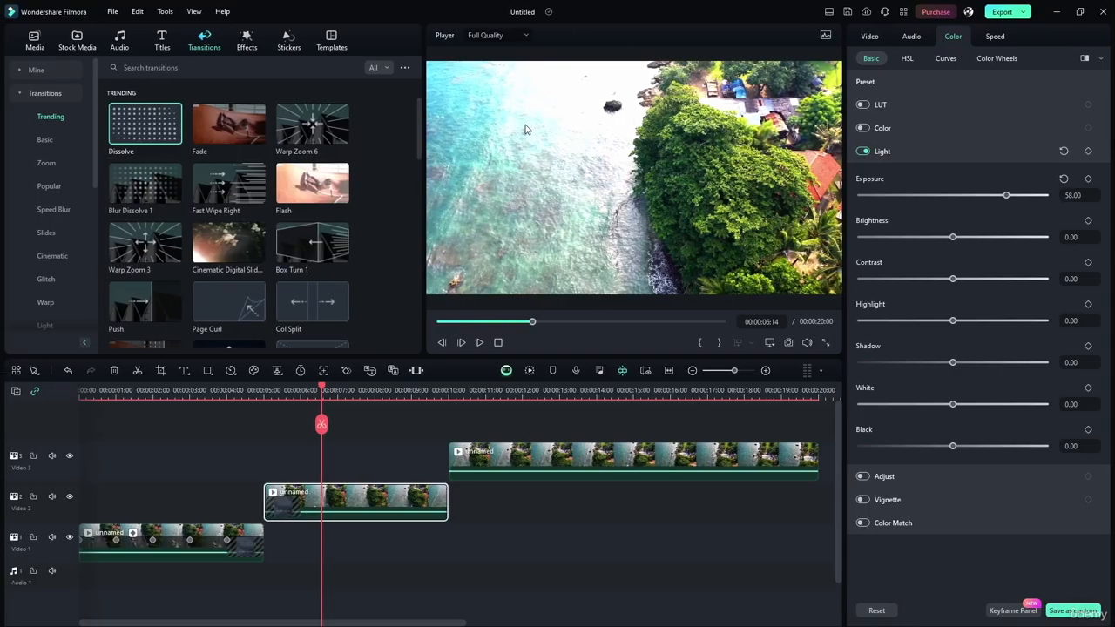
pyautogui.moveTo(1014, 197); pyautogui.dragTo(952, 195)
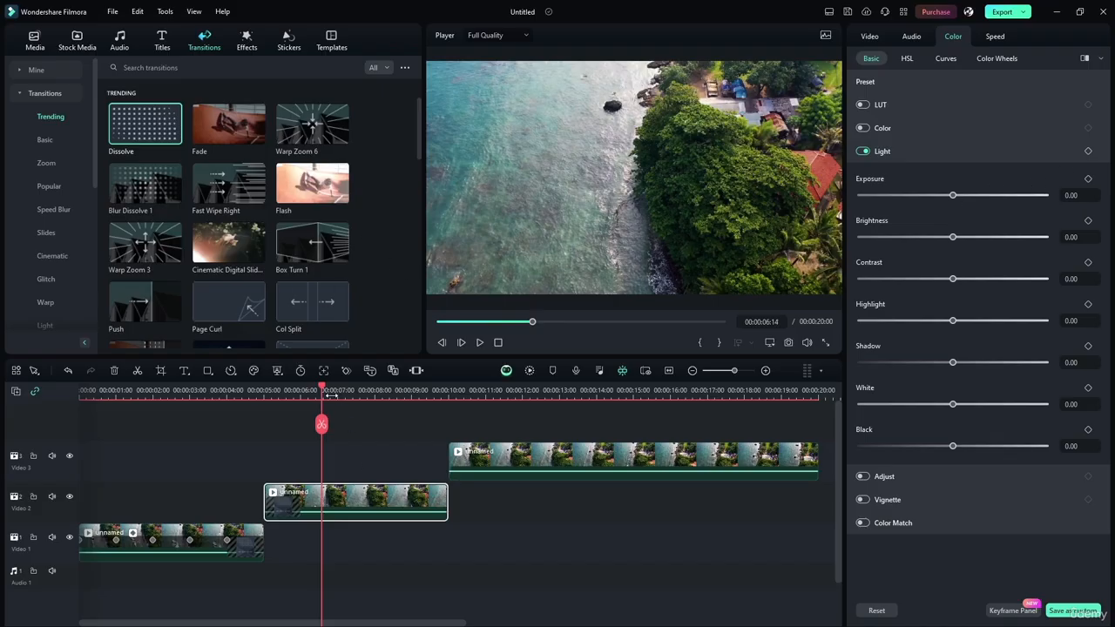
# Add an Exposure keyframe to the middle clip at 00:00:06:01 and undo it
pyautogui.moveTo(321, 390); pyautogui.dragTo(266, 381)
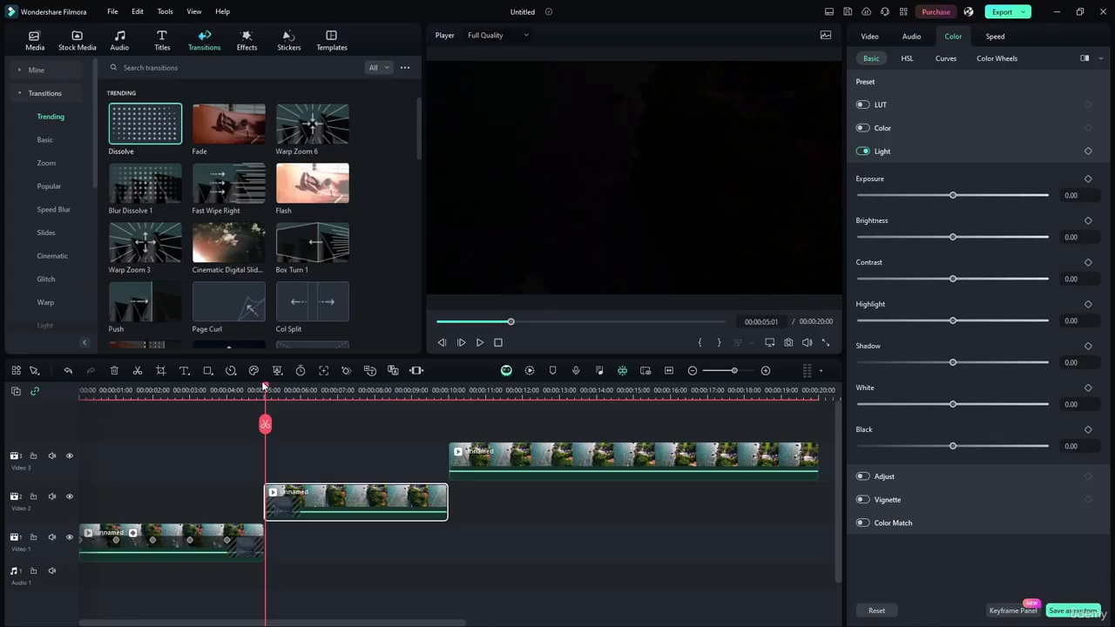
pyautogui.moveTo(266, 390); pyautogui.dragTo(304, 390)
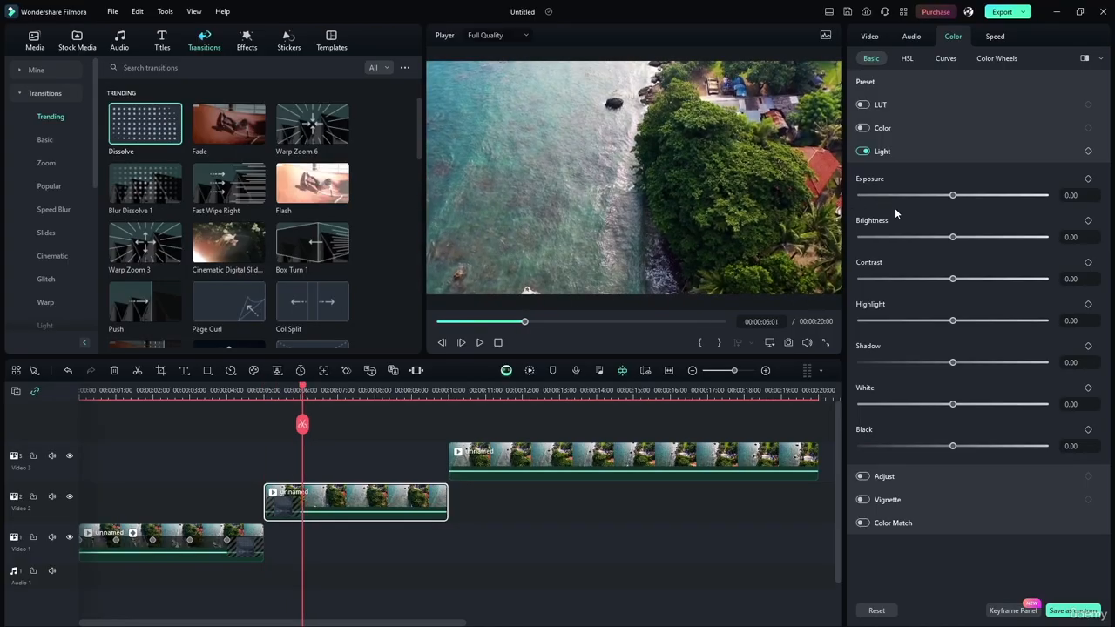
pyautogui.click(1088, 178)
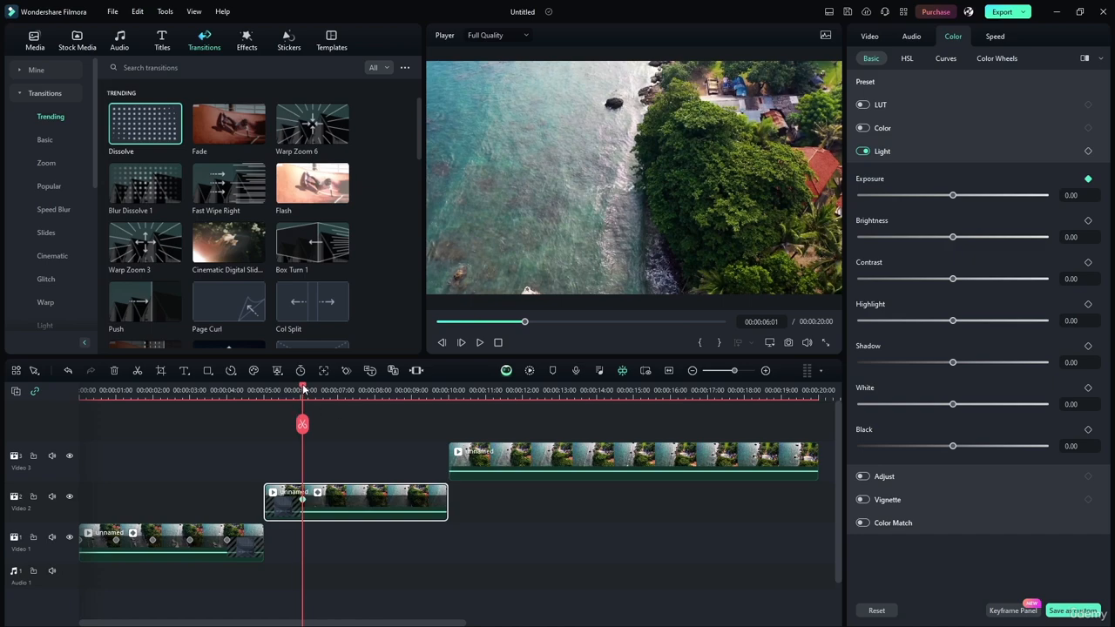
pyautogui.moveTo(304, 390); pyautogui.dragTo(304, 389)
pyautogui.hotkey('ctrl', 'z')
# Place the playhead at exactly 00:00:06:00 and move it on to 00:00:08:00
pyautogui.click(777, 321)
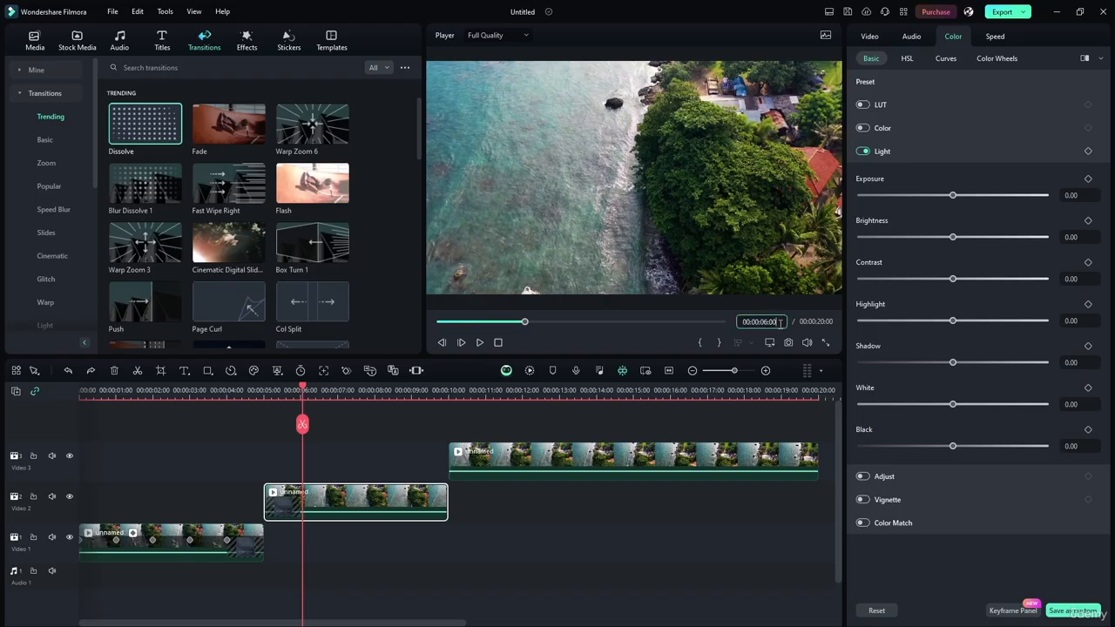
pyautogui.press('Return')
pyautogui.click(781, 321)
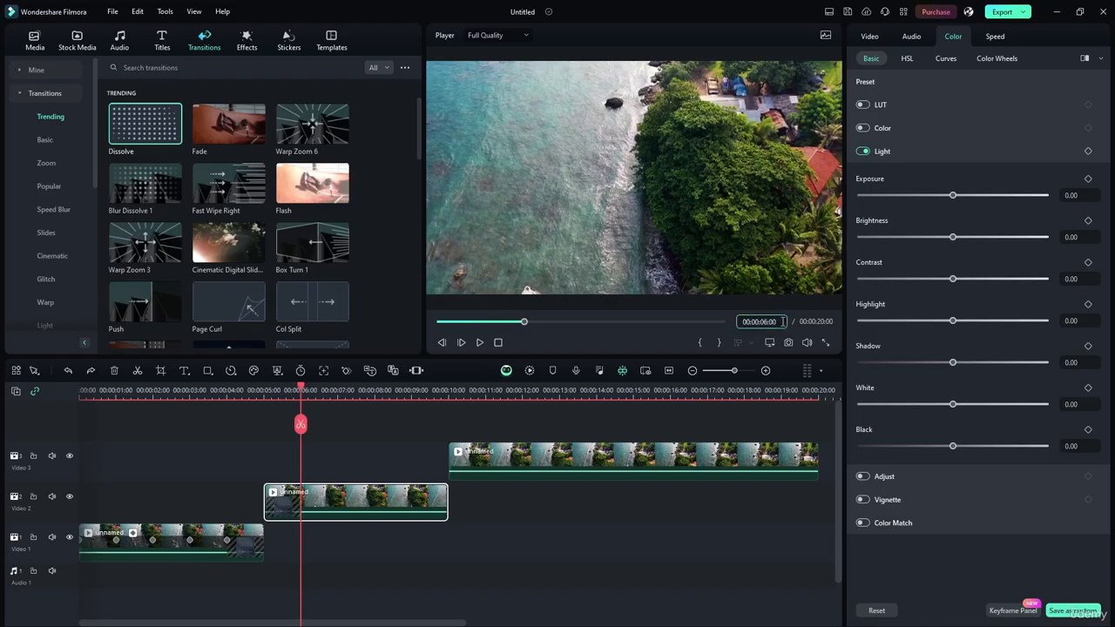
pyautogui.press('BackSpace')
pyautogui.write('8')
pyautogui.press('Return')
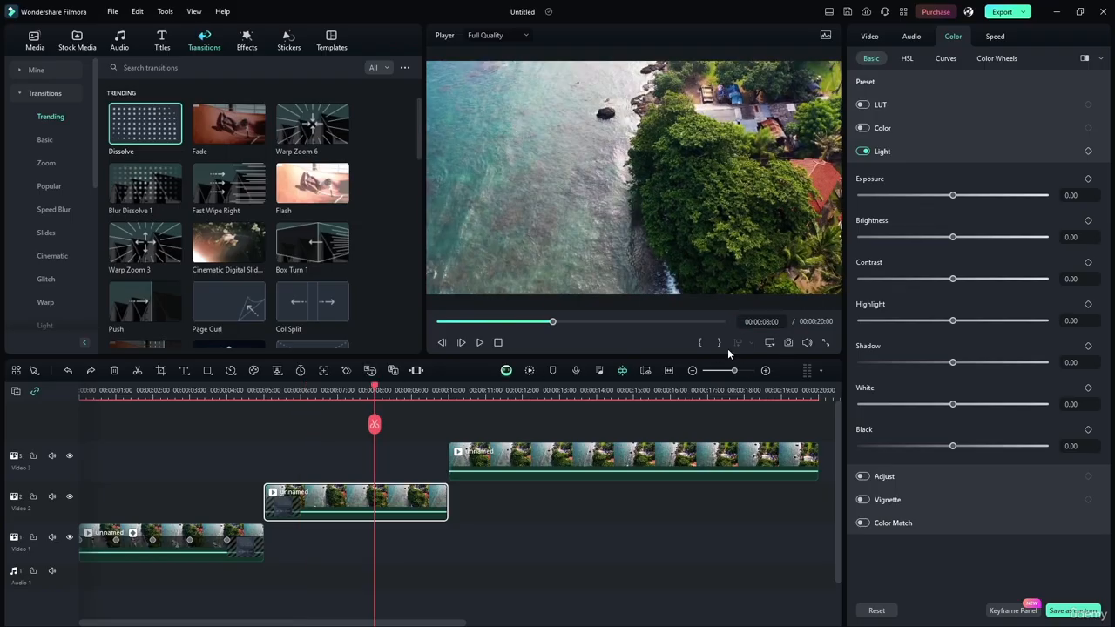
# Add an Exposure keyframe to the middle clip at 00:00:06:12 and set it to 40.00
pyautogui.click(770, 322)
pyautogui.click(769, 322)
pyautogui.press('BackSpace')
pyautogui.click(327, 390)
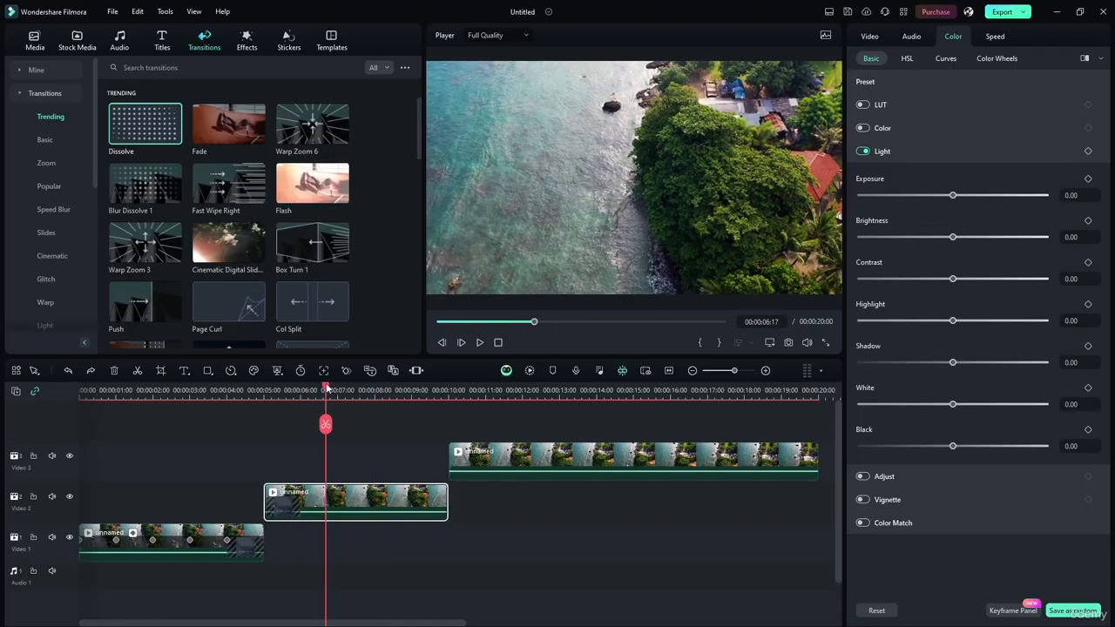
pyautogui.moveTo(326, 390); pyautogui.dragTo(319, 388)
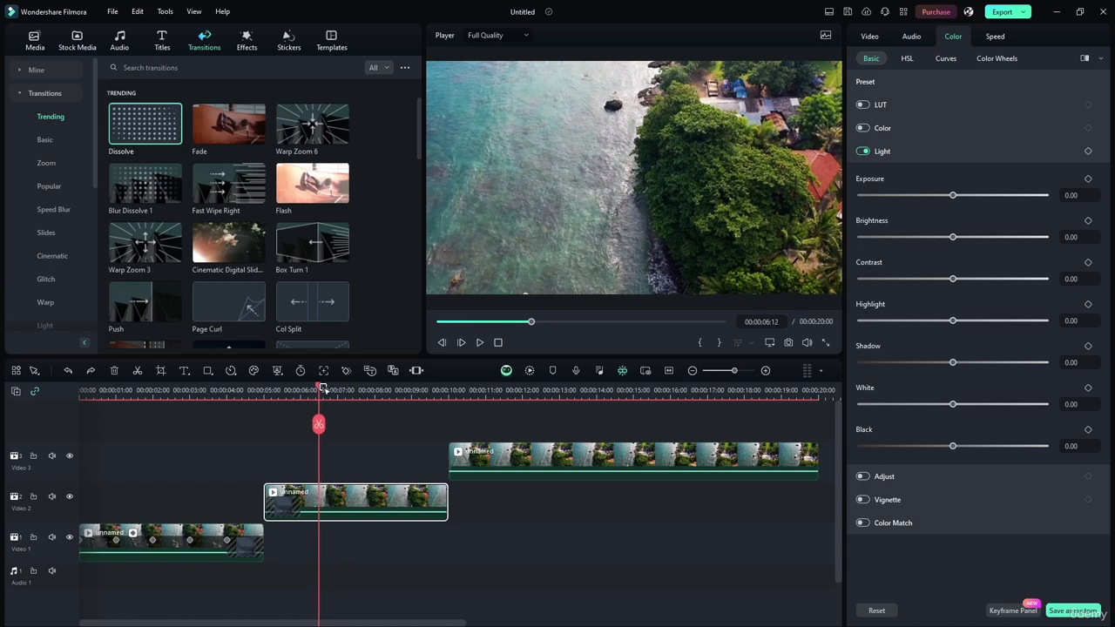
pyautogui.click(1088, 179)
pyautogui.moveTo(953, 197); pyautogui.dragTo(990, 194)
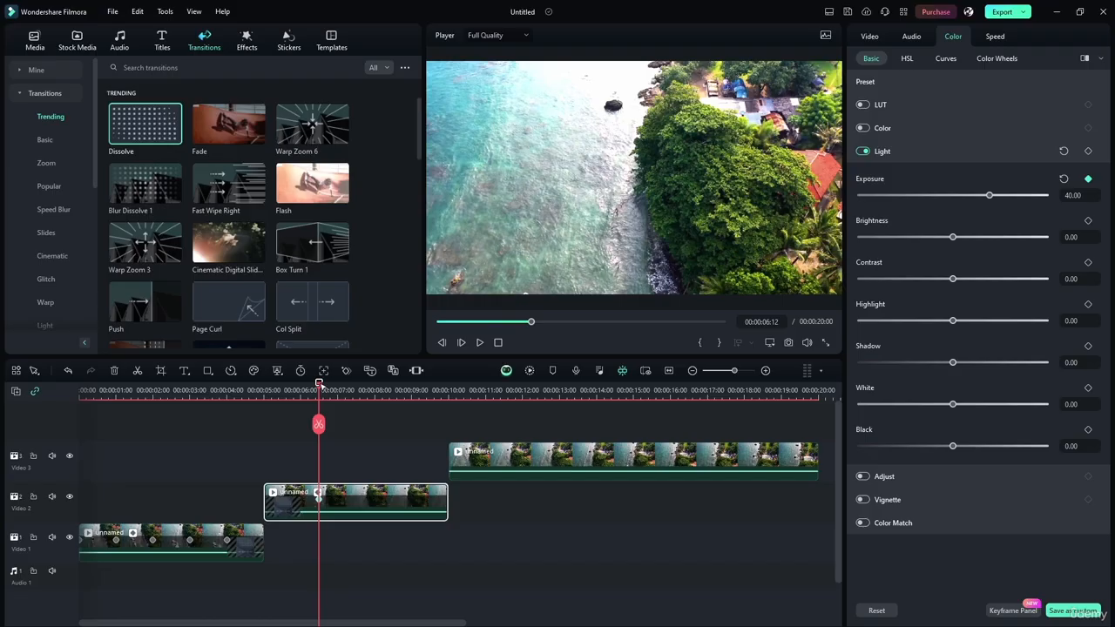
# Add Exposure keyframes of 0.00 to the middle clip at 00:00:06:00 and 00:00:07:00
pyautogui.moveTo(320, 384); pyautogui.dragTo(301, 384)
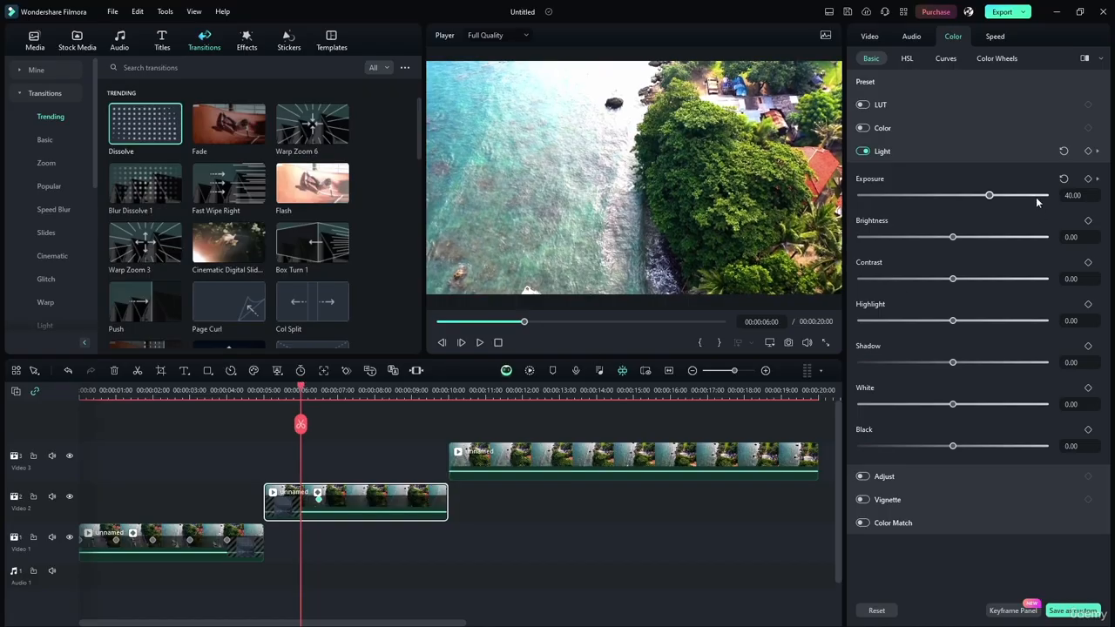
pyautogui.moveTo(990, 195); pyautogui.dragTo(954, 196)
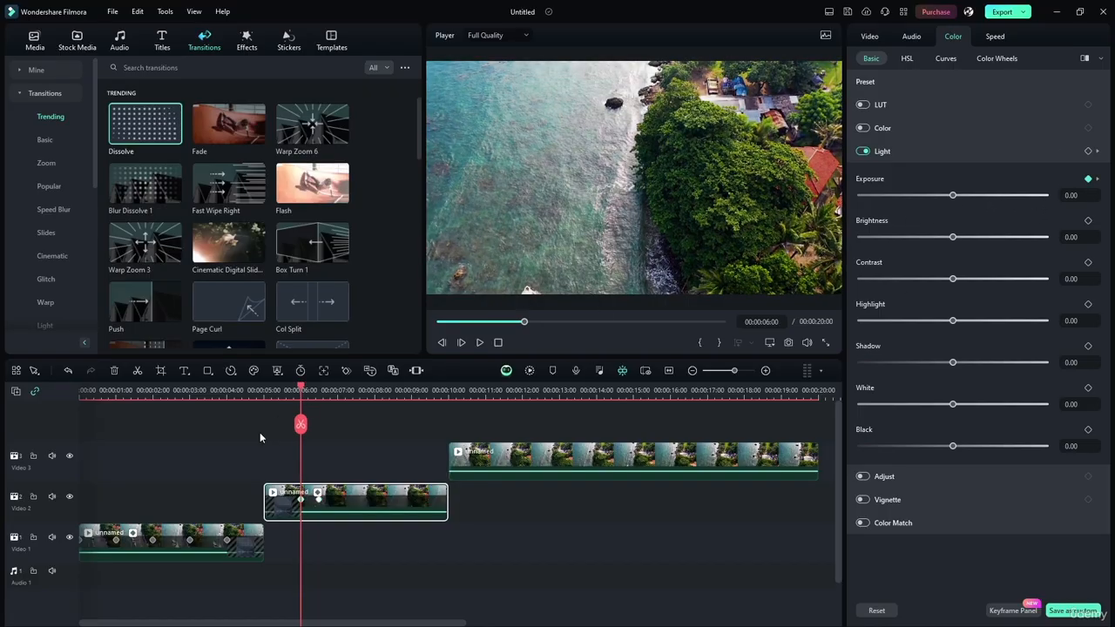
pyautogui.moveTo(301, 387); pyautogui.dragTo(338, 390)
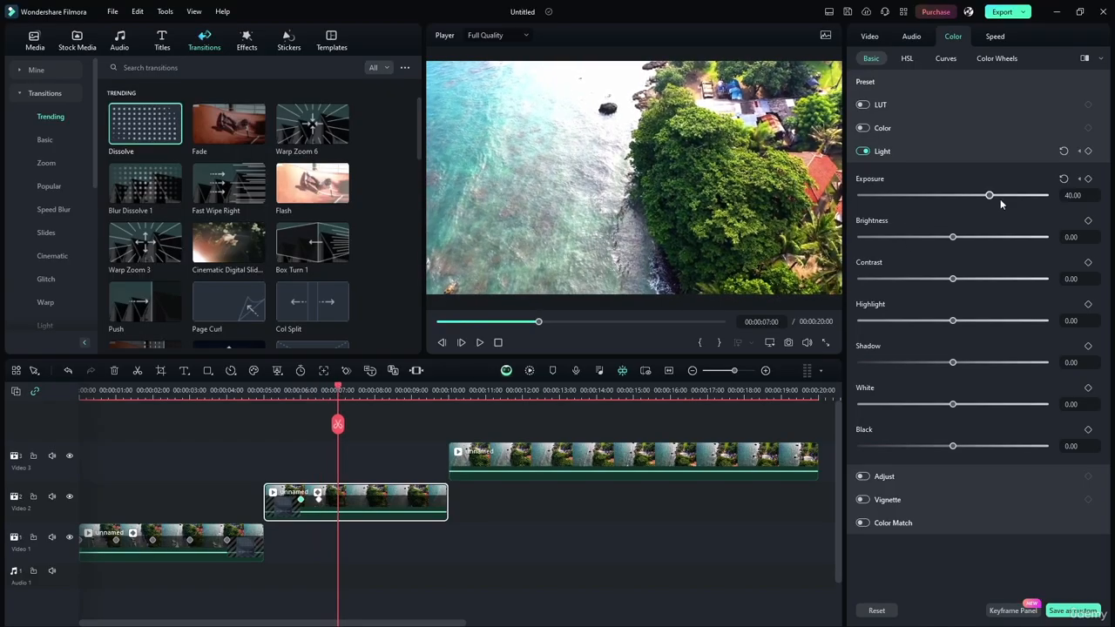
pyautogui.moveTo(990, 195); pyautogui.dragTo(952, 198)
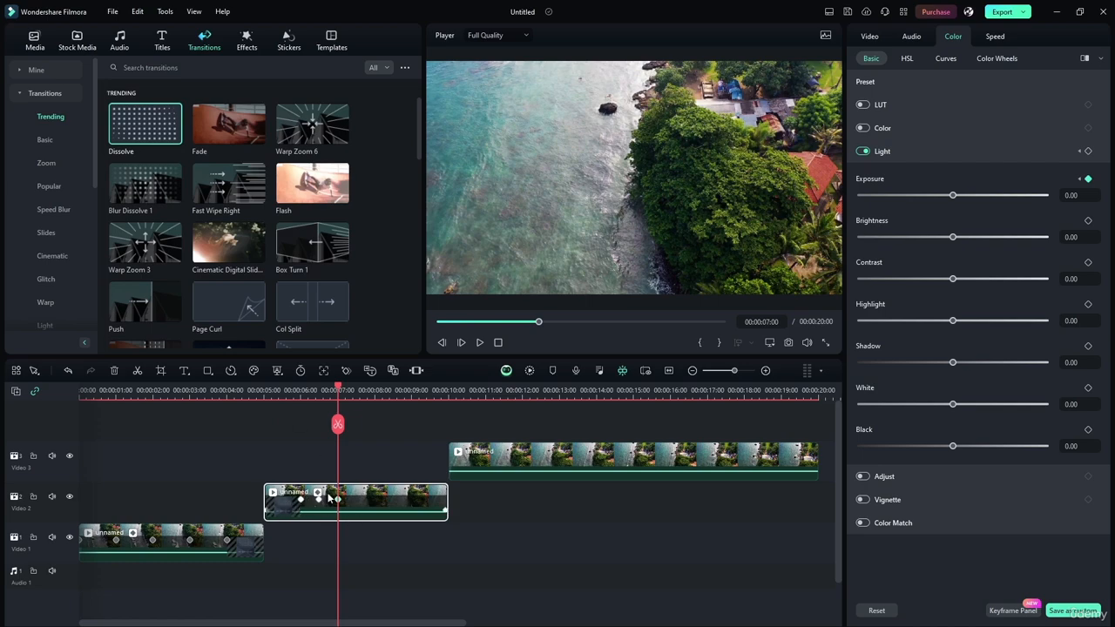
# Play the middle clip from 00:00:05:01 to past its last Exposure keyframe
pyautogui.moveTo(340, 389); pyautogui.dragTo(267, 387)
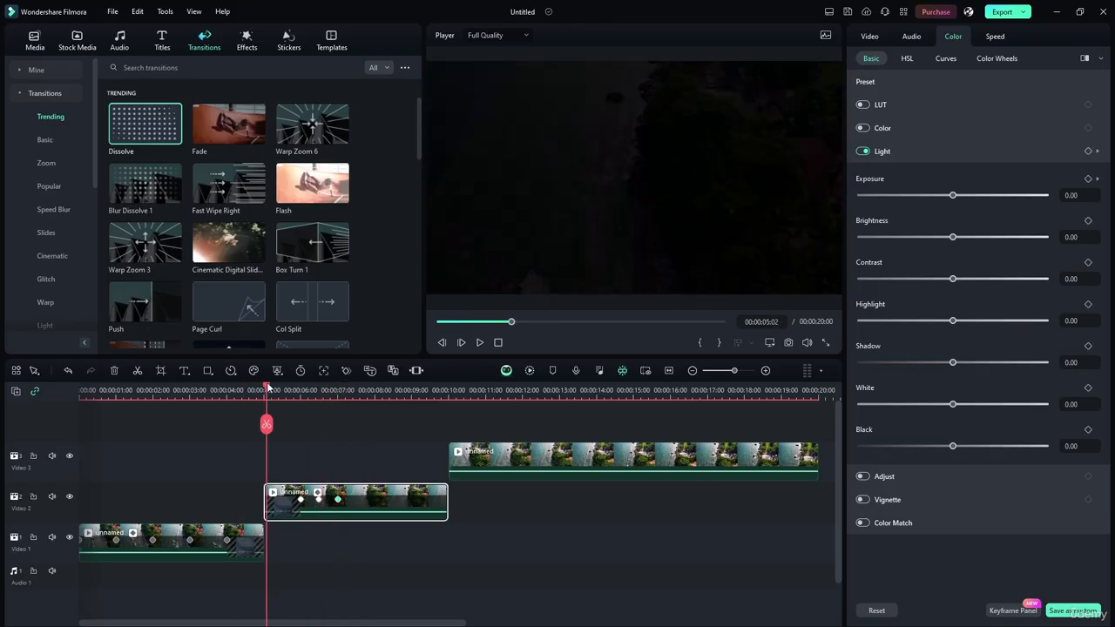
pyautogui.click(480, 343)
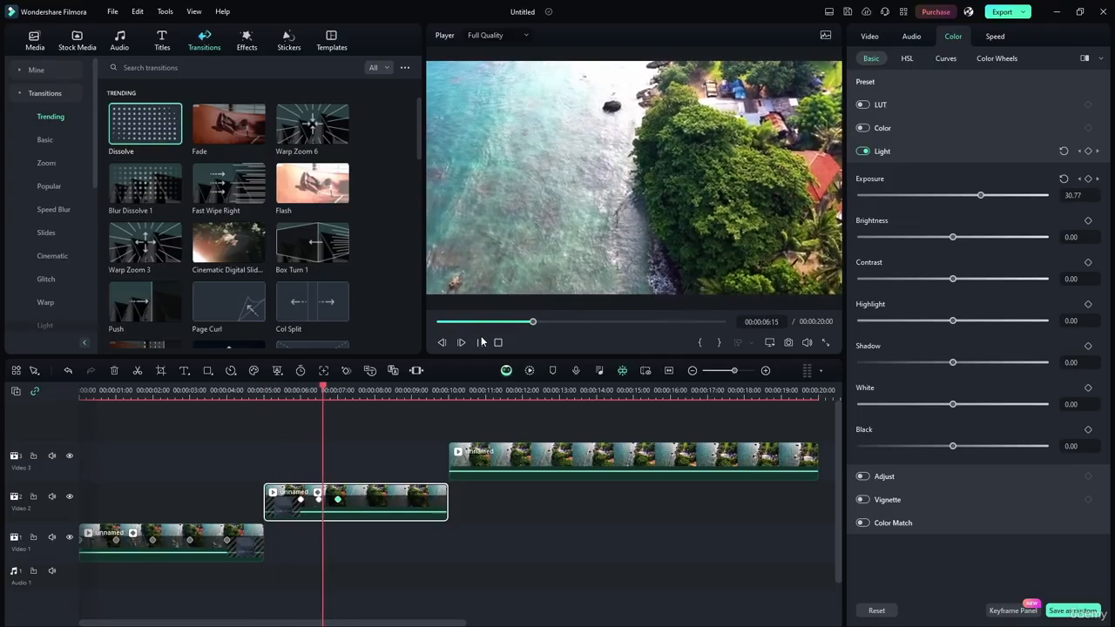
pyautogui.click(482, 342)
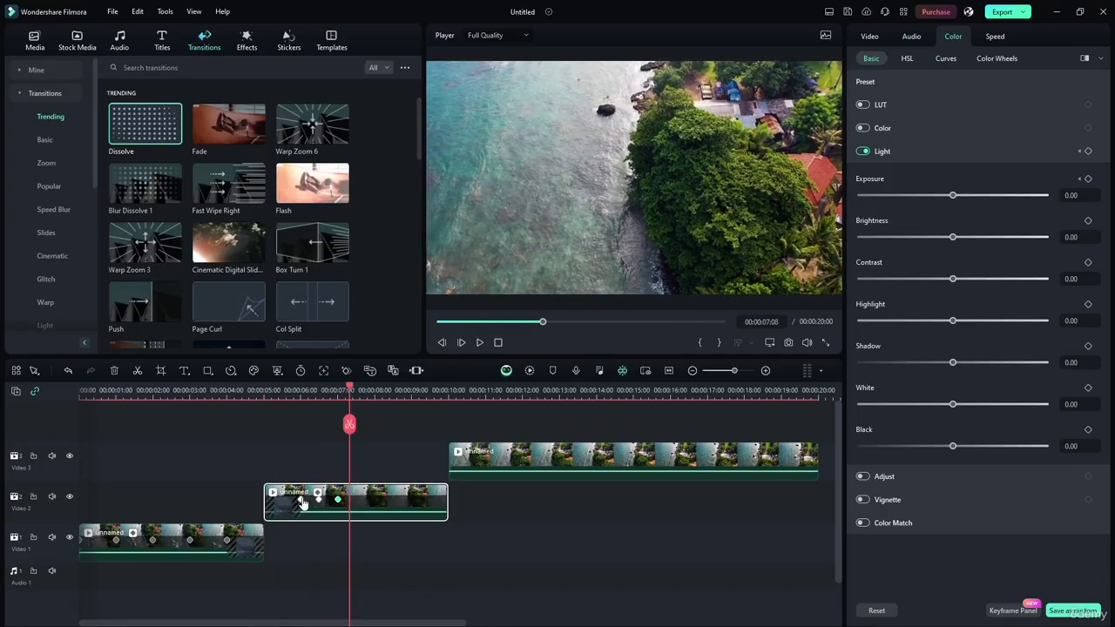
# Bring the outer Exposure keyframes closer to the middle one, moving the first to 00:00:06:06 and the last to 00:00:06:18
pyautogui.click(301, 500)
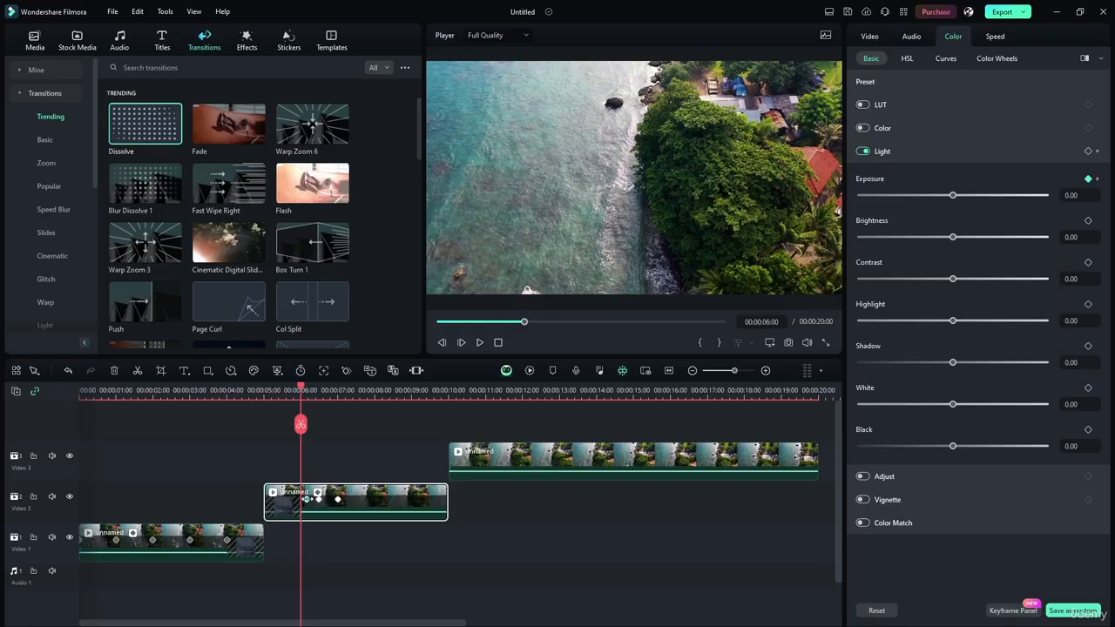
pyautogui.moveTo(305, 499); pyautogui.dragTo(310, 499)
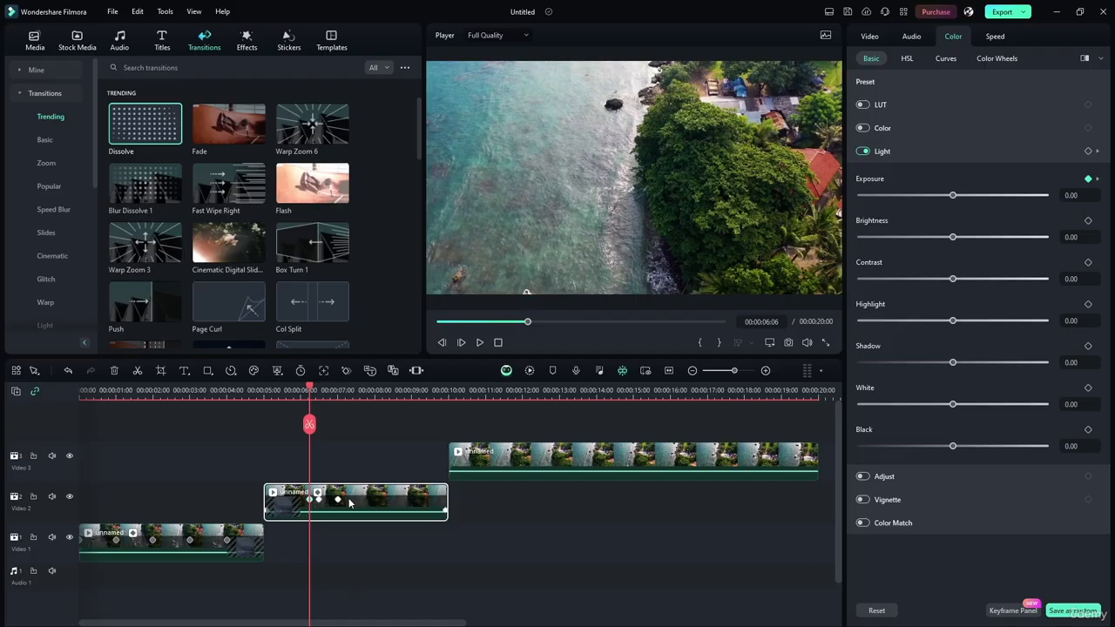
pyautogui.click(338, 499)
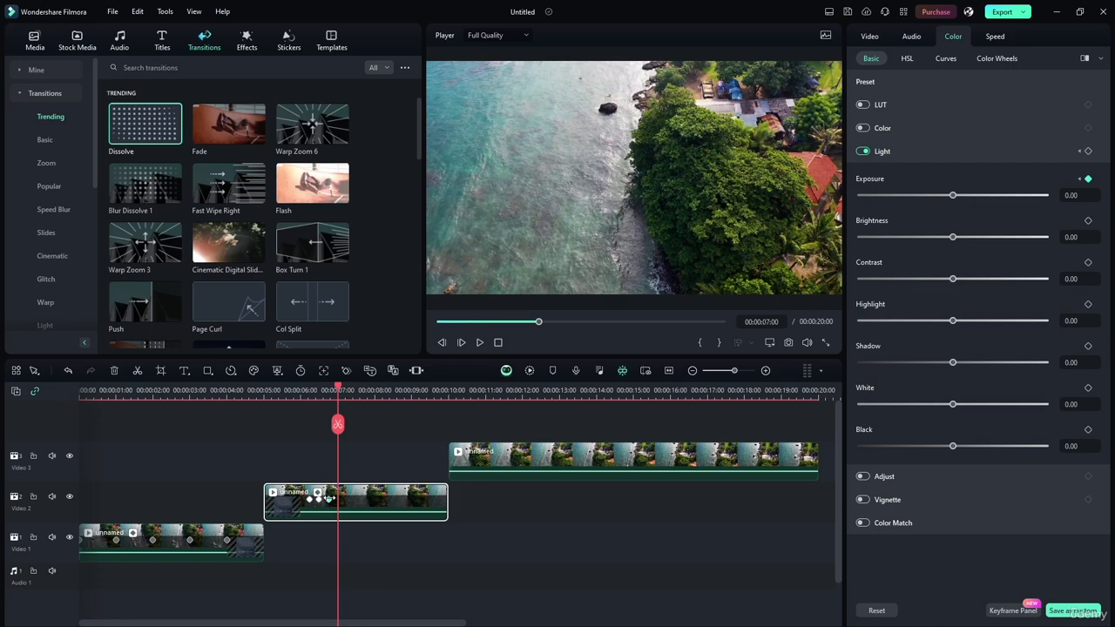
pyautogui.click(328, 500)
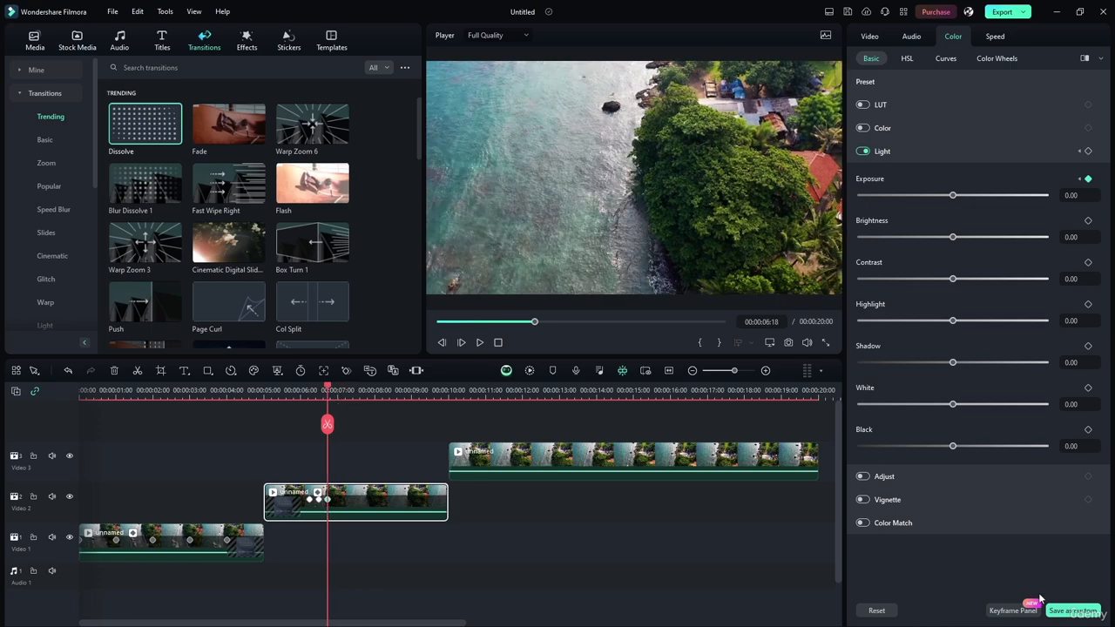
# In the Keyframe Panel, move the middle Exposure keyframe to 00:00:06:17, the last to 00:00:07:04 at -6.25, and lower the first to -9.38
pyautogui.click(1013, 610)
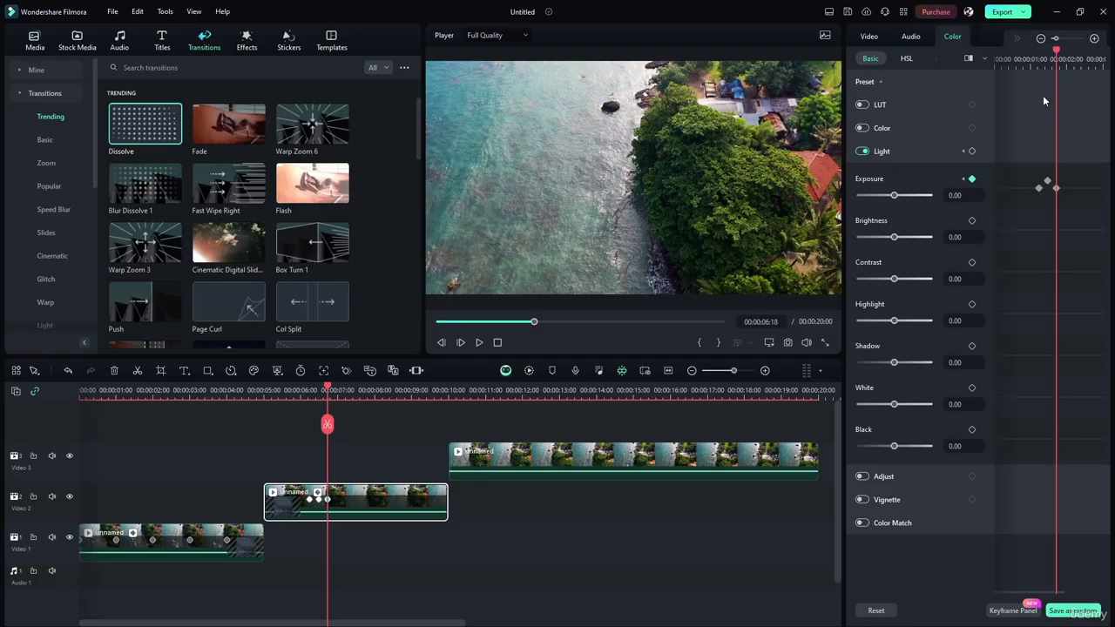
pyautogui.click(1056, 39)
pyautogui.moveTo(1057, 41); pyautogui.dragTo(1032, 73)
pyautogui.moveTo(1086, 189)
pyautogui.mouseDown()
pyautogui.moveTo(1071, 187)
pyautogui.moveTo(1098, 183)
pyautogui.mouseUp()
pyautogui.moveTo(1027, 181)
pyautogui.mouseDown()
pyautogui.moveTo(1046, 202)
pyautogui.moveTo(1045, 189)
pyautogui.mouseUp()
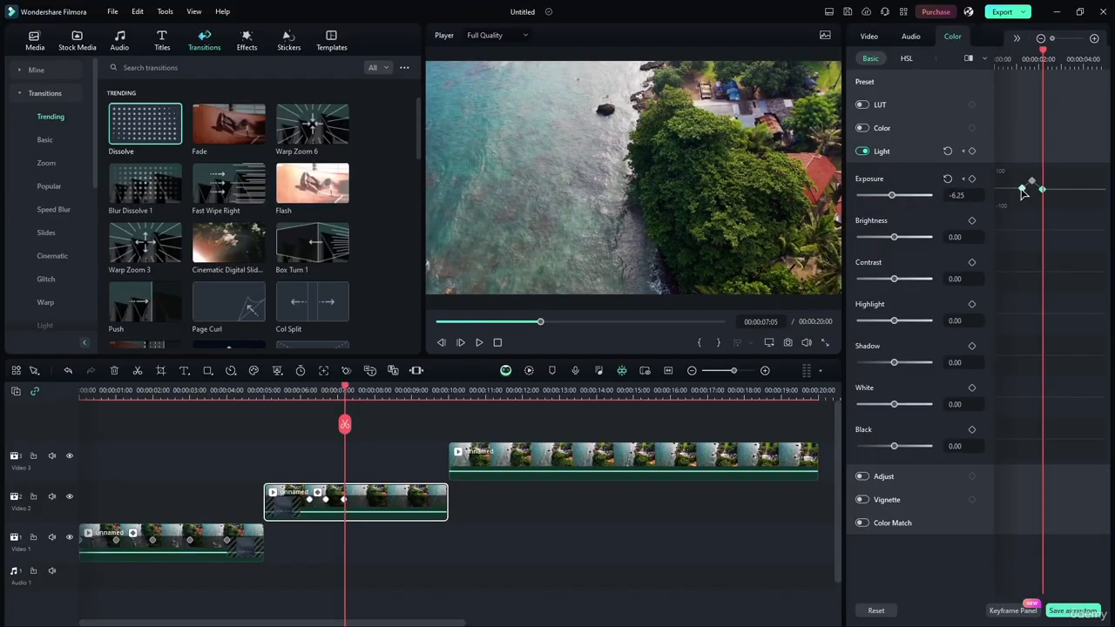
pyautogui.click(1022, 189)
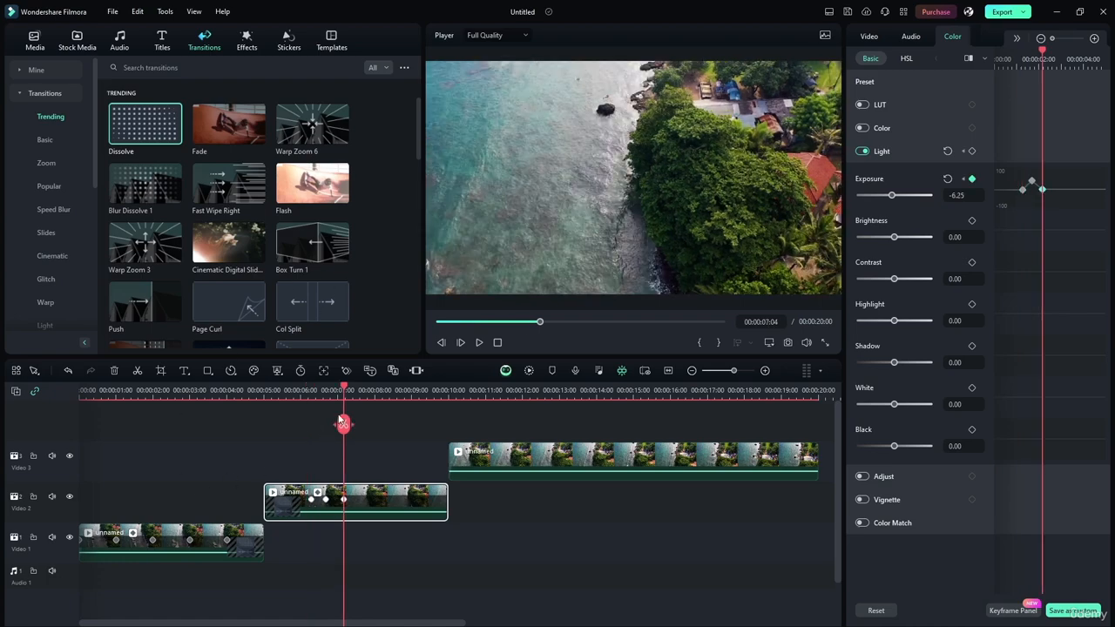
# Play the sequence from 00:00:04:09 through the rearranged Exposure keyframes
pyautogui.click(241, 392)
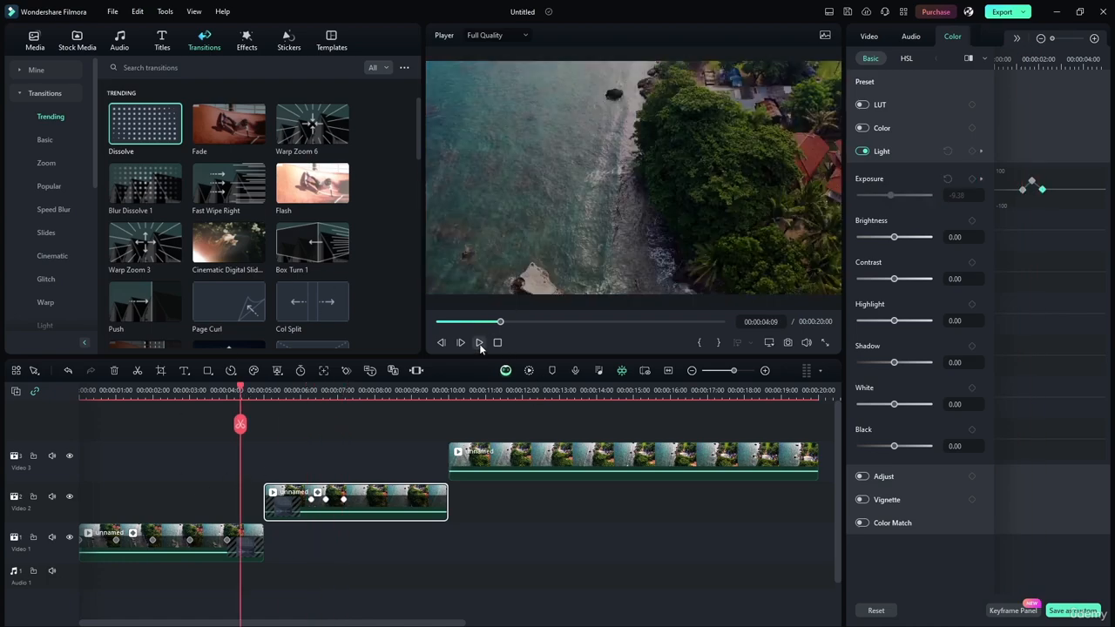
pyautogui.click(479, 342)
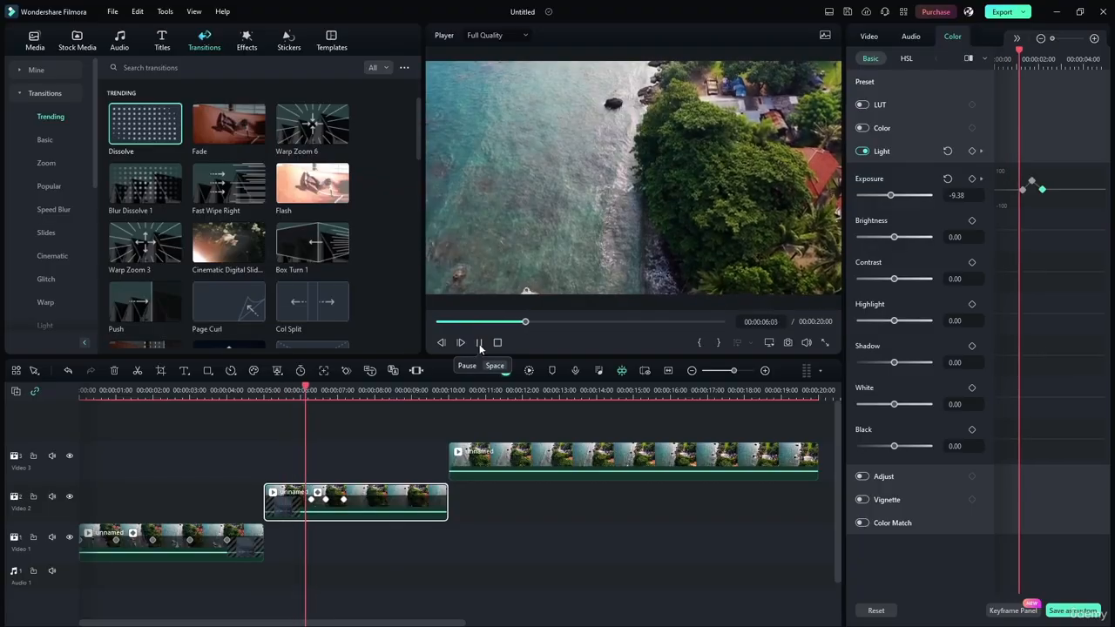
pyautogui.click(479, 345)
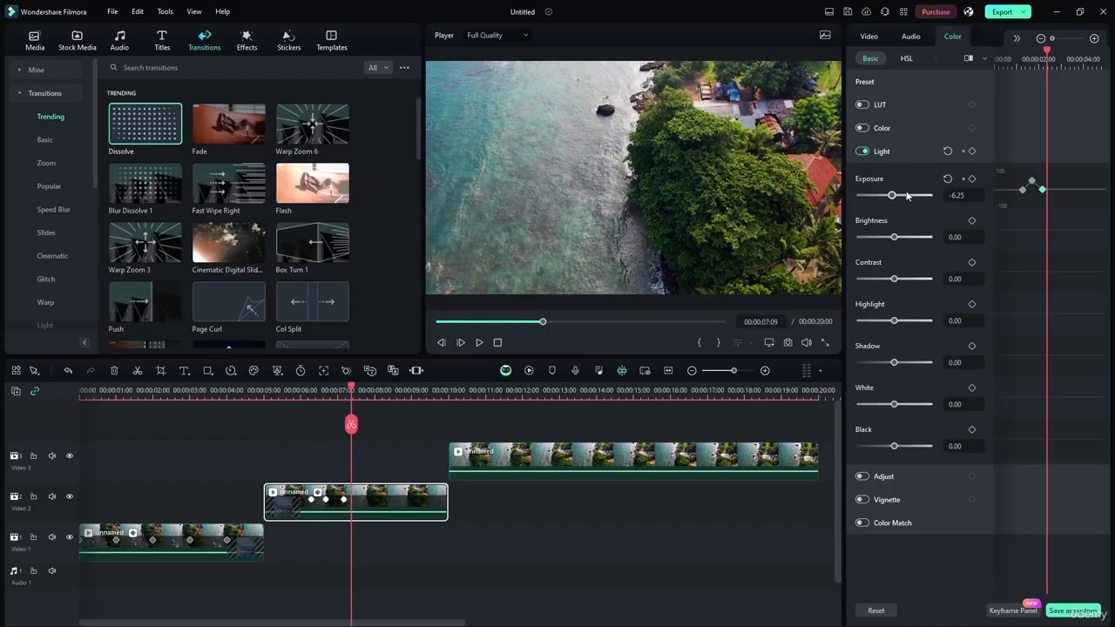
# Raise the Exposure keyframe at 00:00:06:17 to 100.00, play the result from 00:00:05:13, and reset the keyframe at 00:00:07:04 to 0.00
pyautogui.click(325, 500)
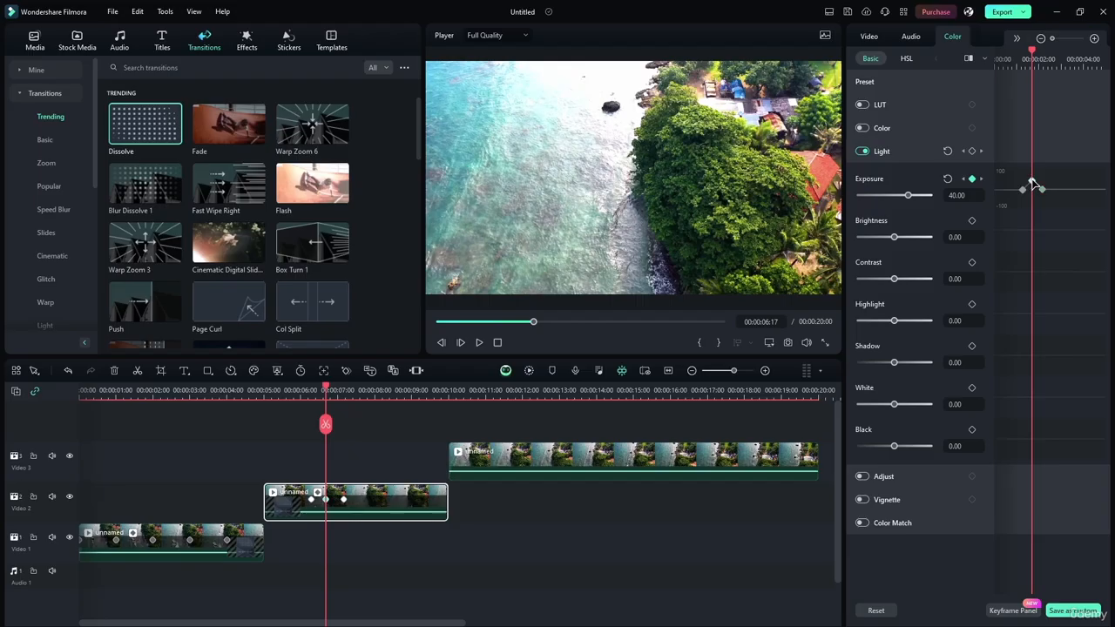
pyautogui.moveTo(911, 195); pyautogui.dragTo(943, 199)
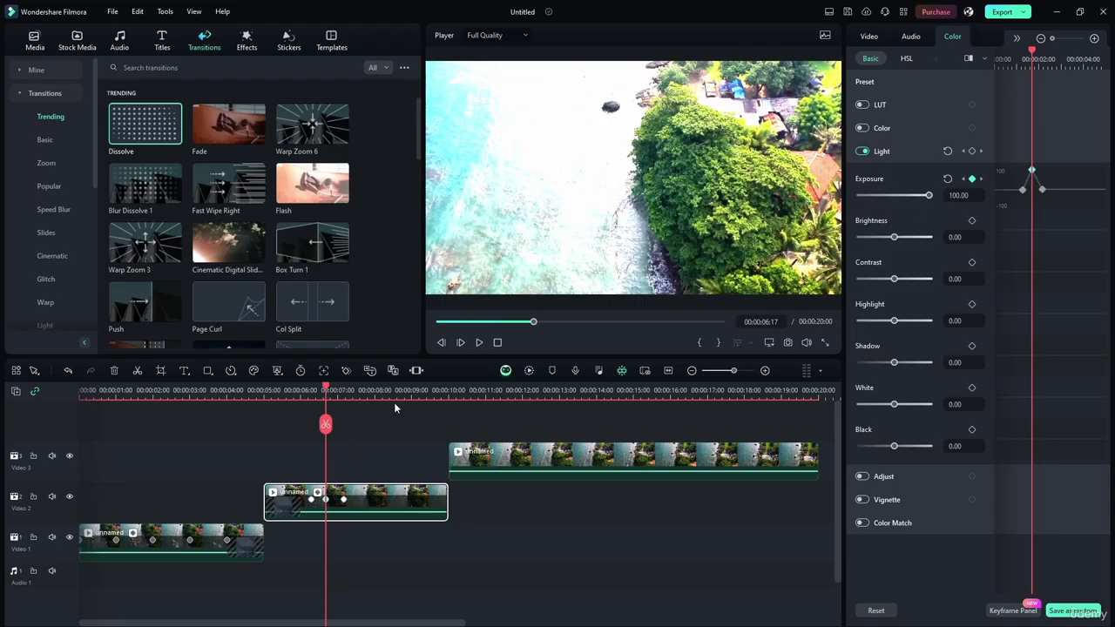
pyautogui.moveTo(326, 389); pyautogui.dragTo(283, 391)
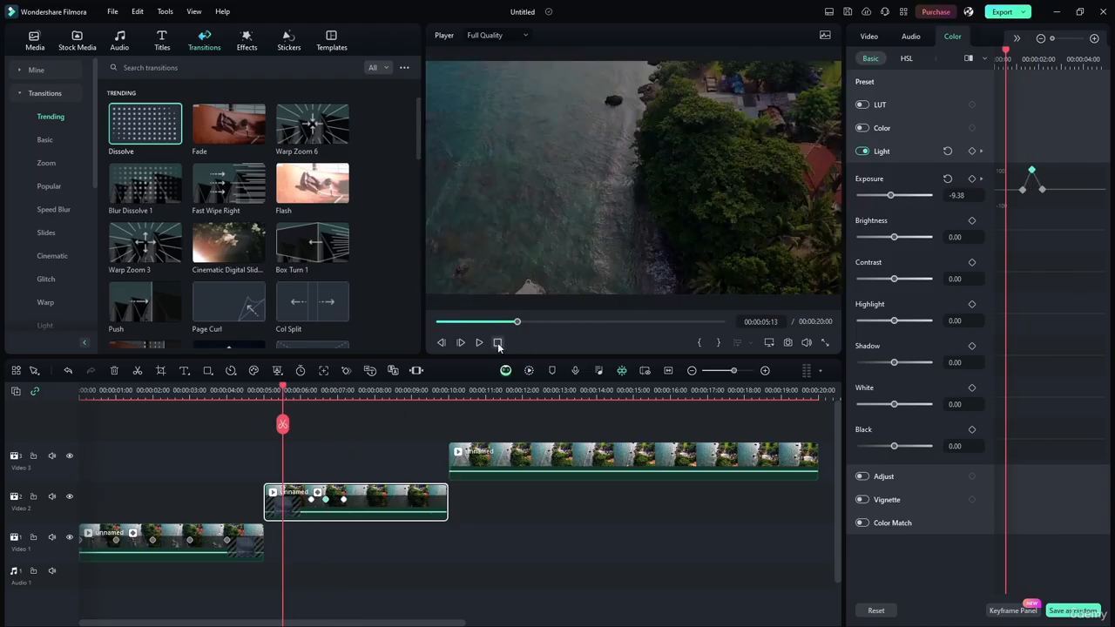
pyautogui.click(478, 342)
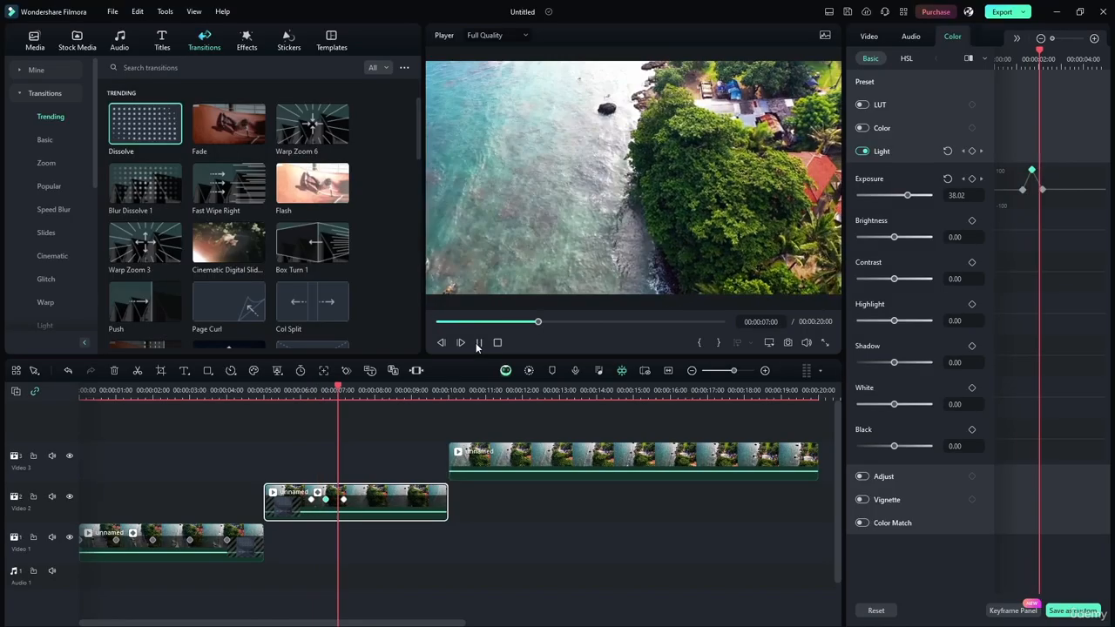
pyautogui.click(479, 342)
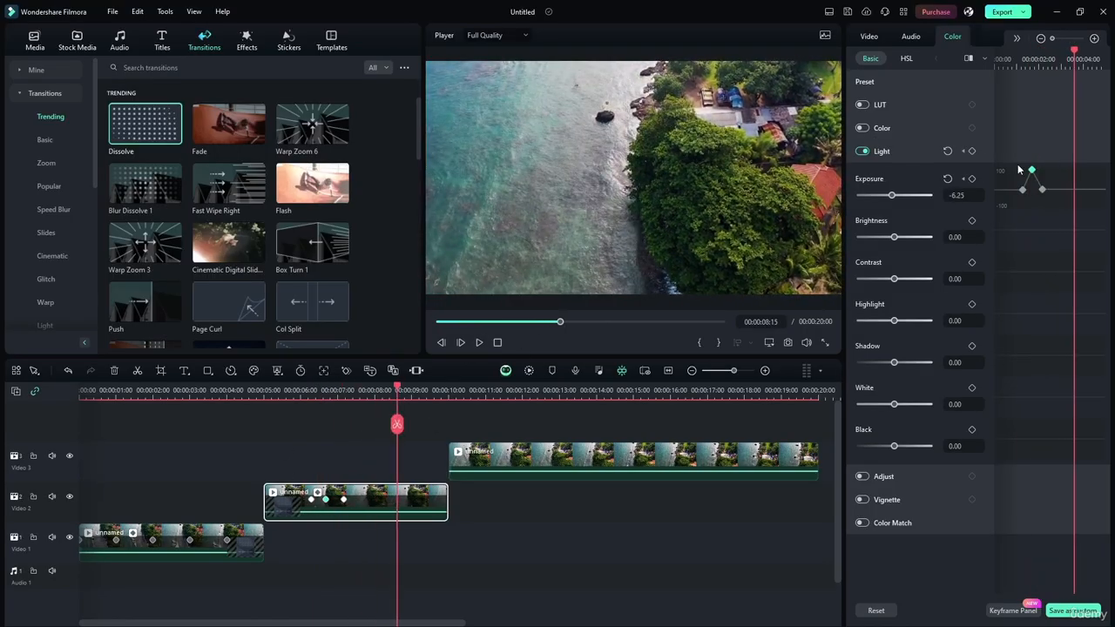
pyautogui.click(965, 179)
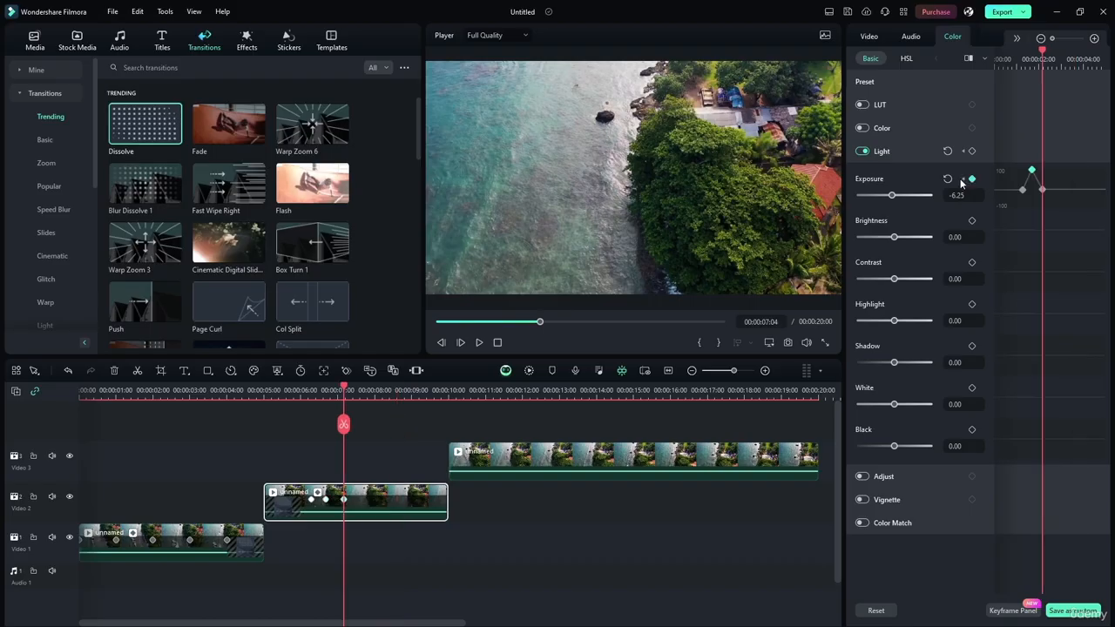
# Delete the middle clip's three Exposure keyframes, close the Keyframe Panel, and undo the deletions
pyautogui.click(326, 499)
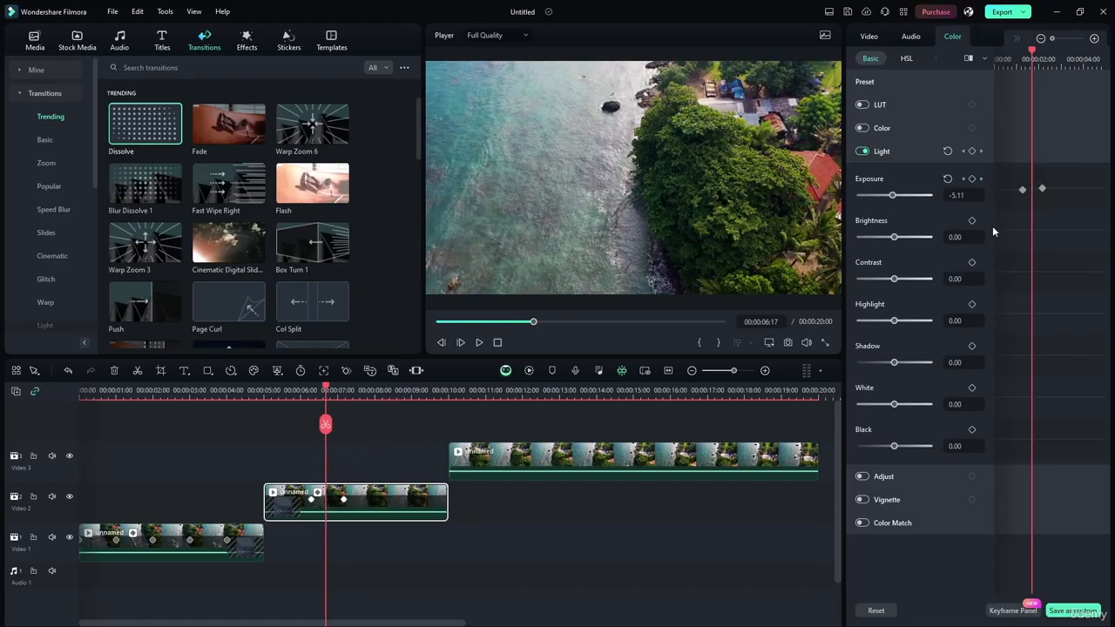
pyautogui.click(1023, 189)
pyautogui.click(1042, 188)
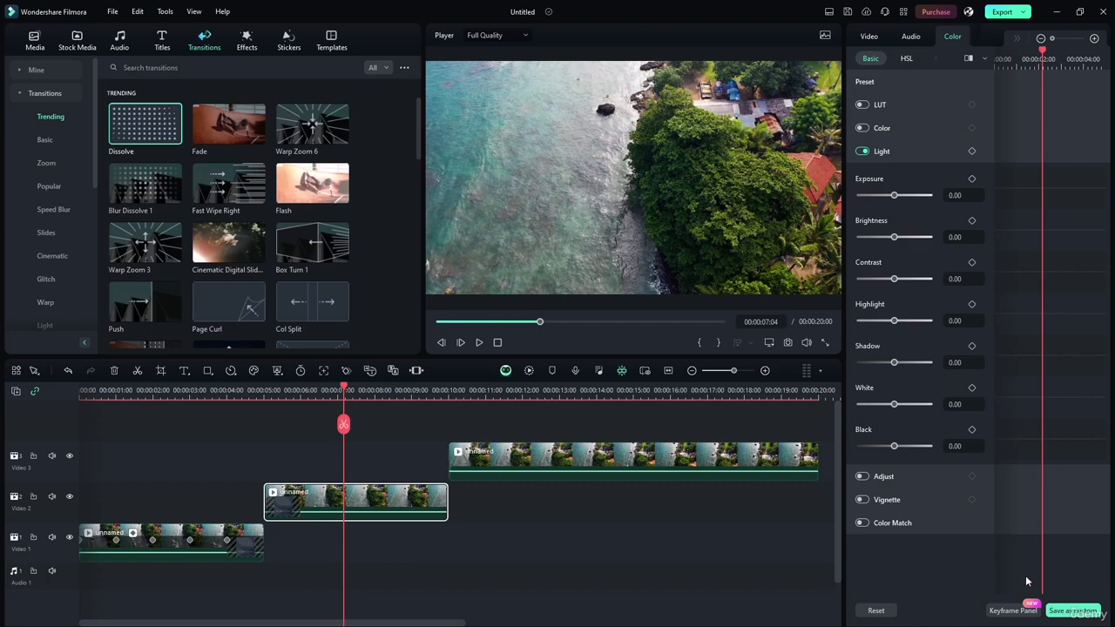
pyautogui.click(1011, 610)
pyautogui.scroll(-2, 345, 390)
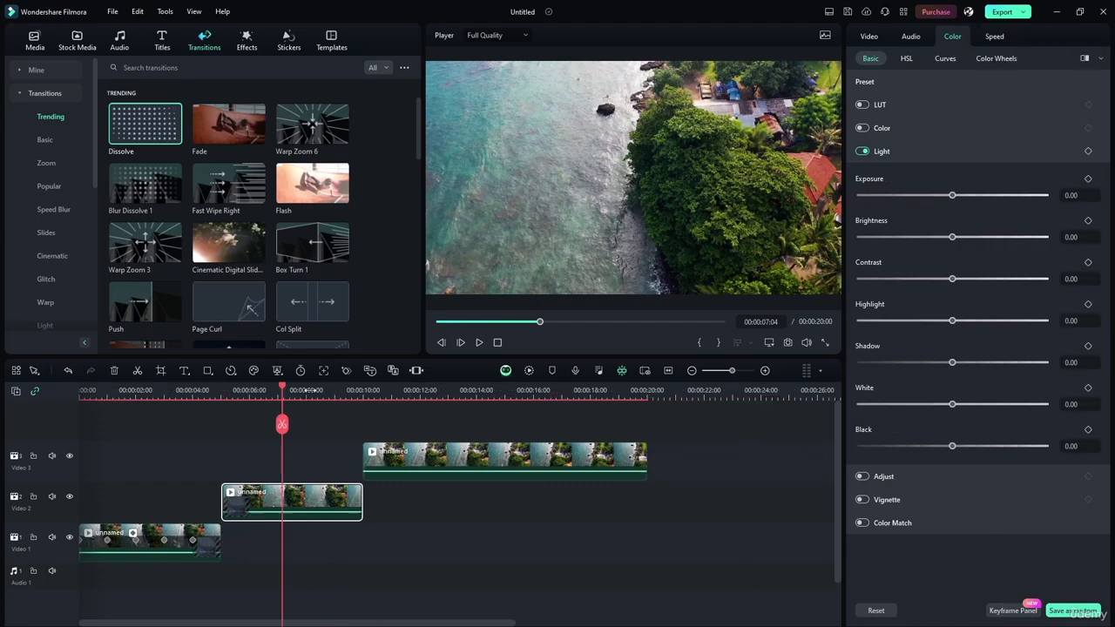
pyautogui.hotkey('ctrl', 'z')
pyautogui.hotkey('ctrl', 'z')
pyautogui.hotkey('ctrl', 'z')
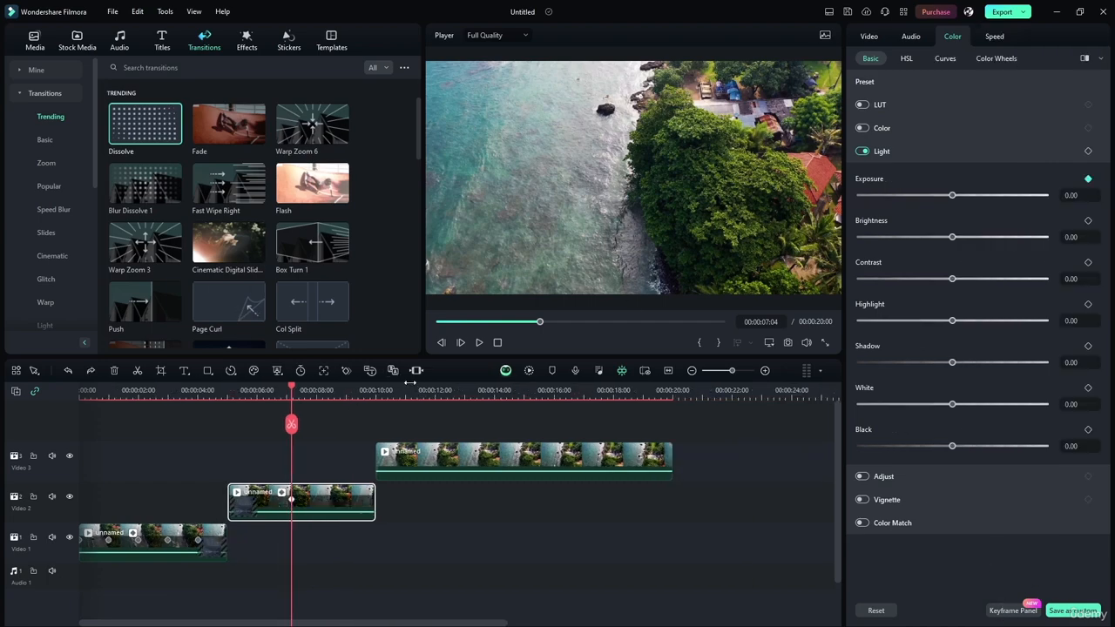
# At 00:00:08:02, try the middle clip's Brightness at 74.00 and return it to 0.00
pyautogui.moveTo(293, 393); pyautogui.dragTo(319, 392)
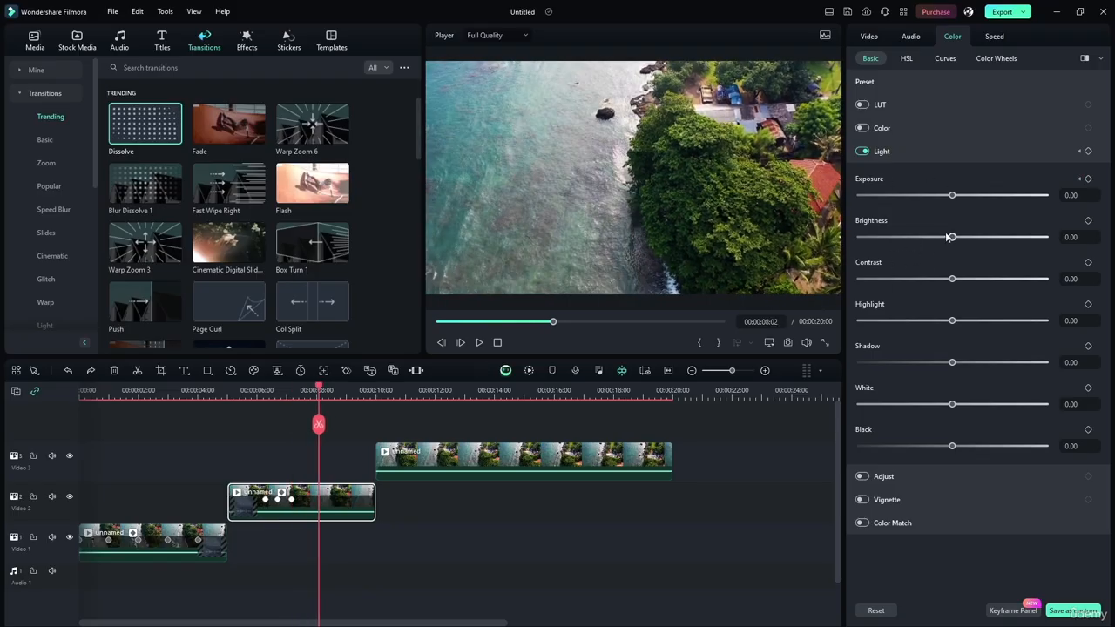
pyautogui.moveTo(953, 237); pyautogui.dragTo(1040, 237)
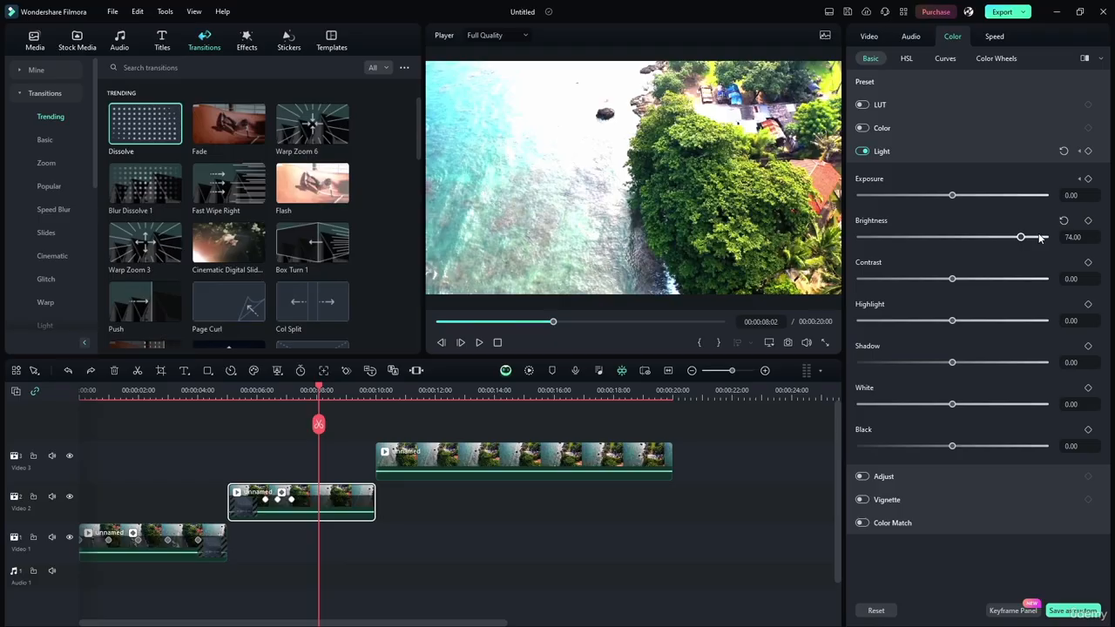
pyautogui.moveTo(1021, 237); pyautogui.dragTo(952, 237)
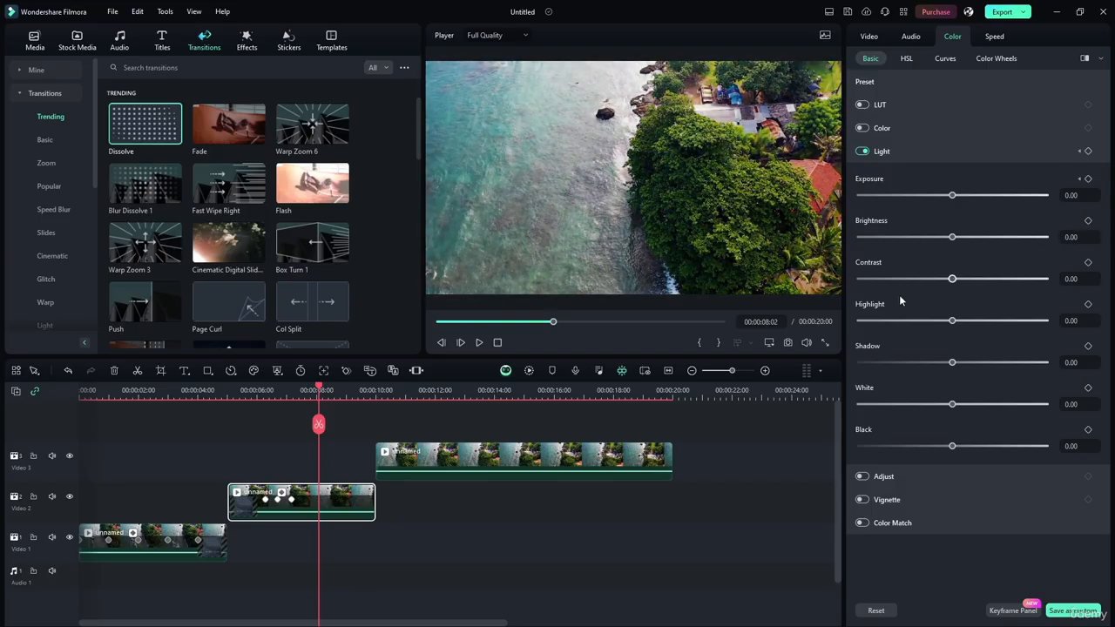
# Try the middle clip's Contrast at -100.00 and raise it to 100.00
pyautogui.moveTo(953, 279); pyautogui.dragTo(925, 273)
pyautogui.moveTo(926, 274); pyautogui.dragTo(721, 266)
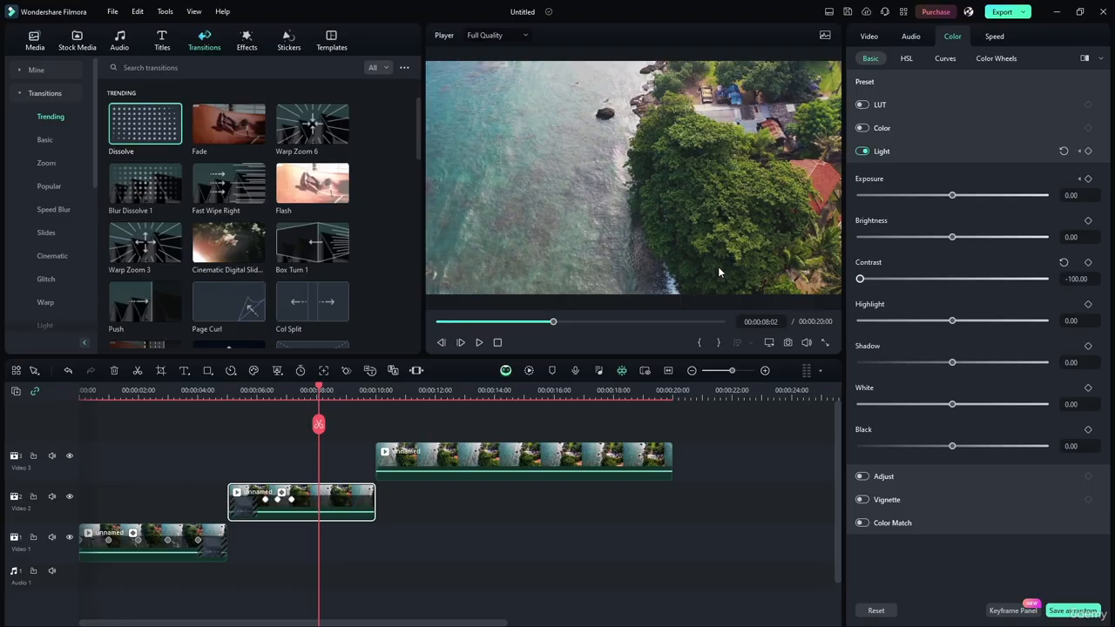
pyautogui.moveTo(860, 279); pyautogui.dragTo(1098, 298)
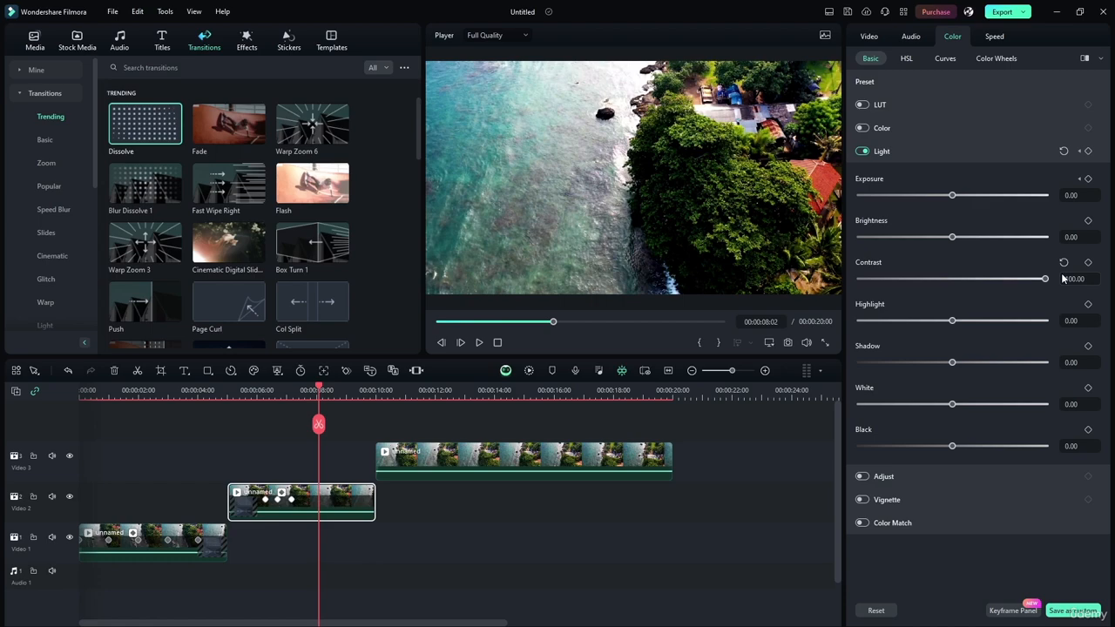
# Return the middle clip's Contrast to 0.00, try small Highlight, Shadow and Black adjustments, and switch the Light effect off and on for comparison
pyautogui.moveTo(1046, 279); pyautogui.dragTo(954, 282)
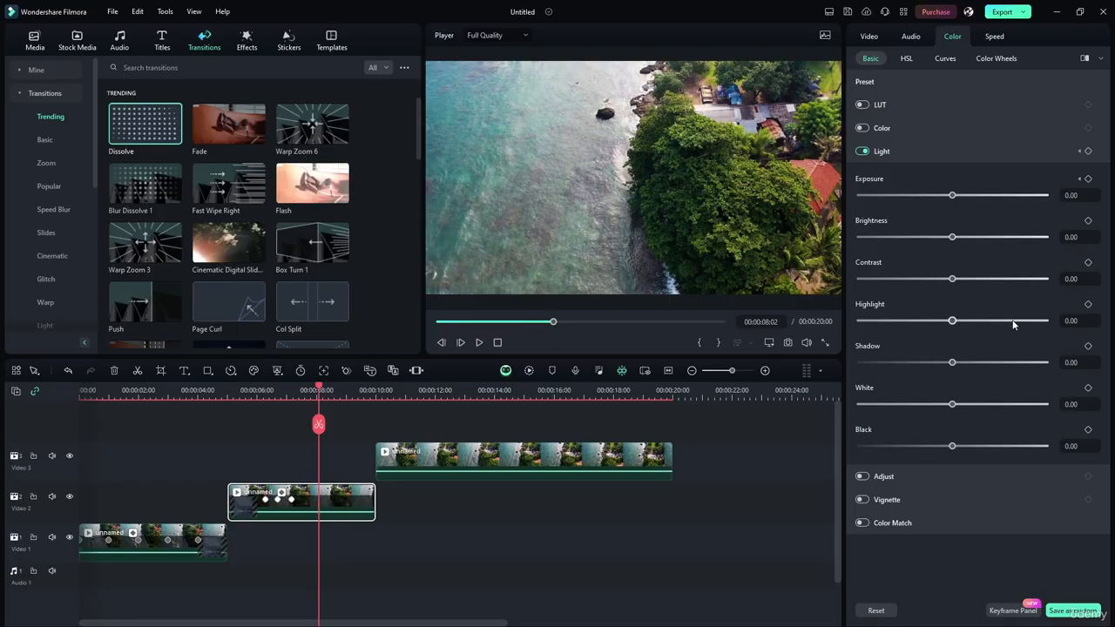
pyautogui.moveTo(953, 320)
pyautogui.mouseDown()
pyautogui.moveTo(1053, 323)
pyautogui.moveTo(939, 321)
pyautogui.moveTo(1070, 322)
pyautogui.moveTo(883, 320)
pyautogui.moveTo(1078, 319)
pyautogui.moveTo(950, 322)
pyautogui.mouseUp()
pyautogui.doubleClick(951, 322)
pyautogui.moveTo(953, 363)
pyautogui.mouseDown()
pyautogui.moveTo(865, 366)
pyautogui.moveTo(1077, 365)
pyautogui.moveTo(767, 363)
pyautogui.moveTo(1019, 361)
pyautogui.moveTo(852, 362)
pyautogui.moveTo(953, 363)
pyautogui.mouseUp()
pyautogui.moveTo(952, 446)
pyautogui.mouseDown()
pyautogui.moveTo(836, 442)
pyautogui.moveTo(1046, 455)
pyautogui.moveTo(805, 425)
pyautogui.moveTo(1046, 449)
pyautogui.moveTo(954, 438)
pyautogui.mouseUp()
pyautogui.click(862, 153)
pyautogui.click(862, 152)
pyautogui.click(473, 451)
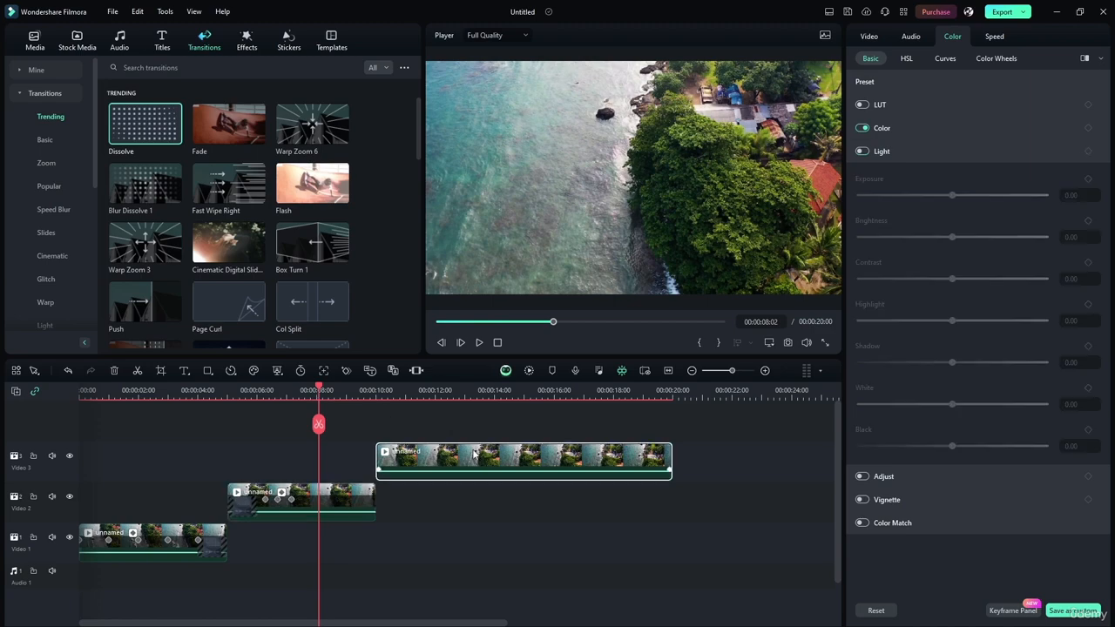
pyautogui.click(351, 497)
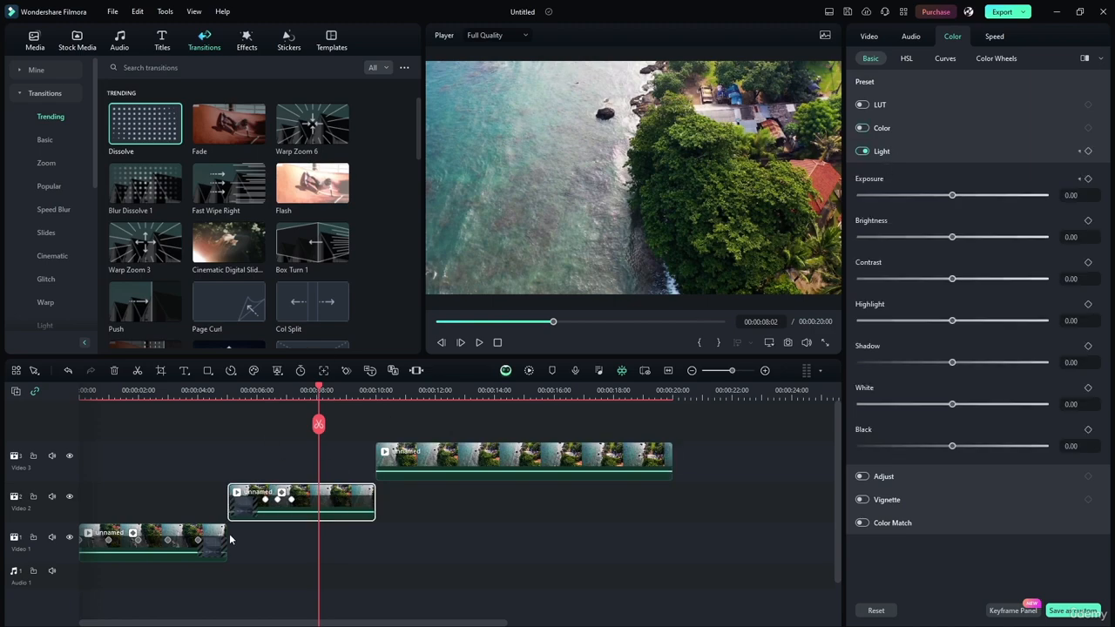
pyautogui.click(216, 537)
pyautogui.click(361, 501)
# Split the last clip at 00:00:15:00 and move its second part onto a new video track above
pyautogui.click(544, 462)
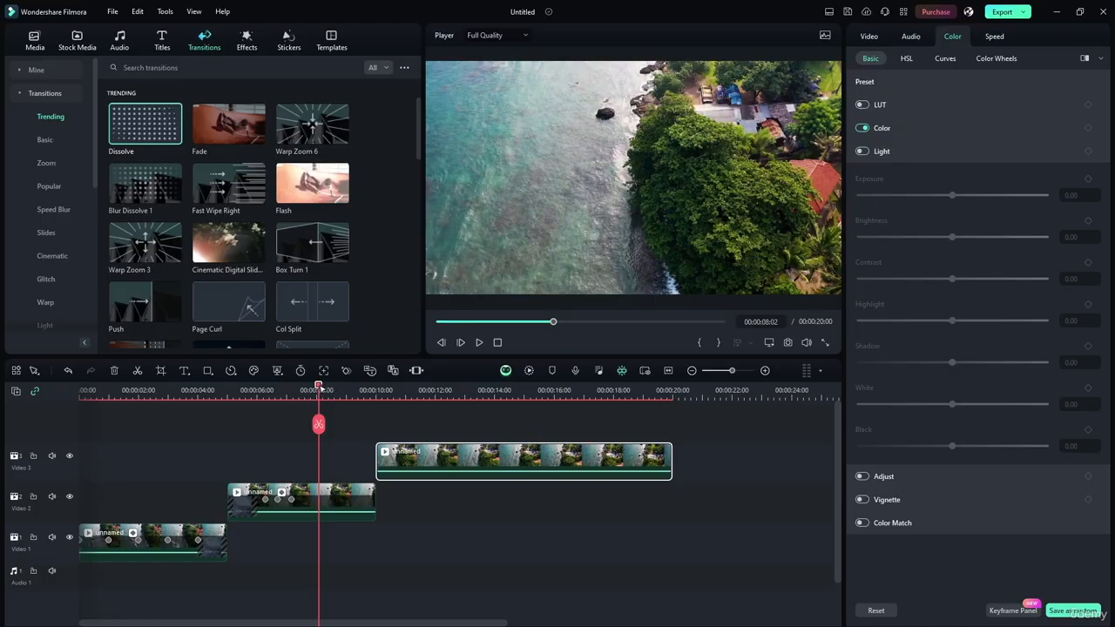
pyautogui.click(397, 399)
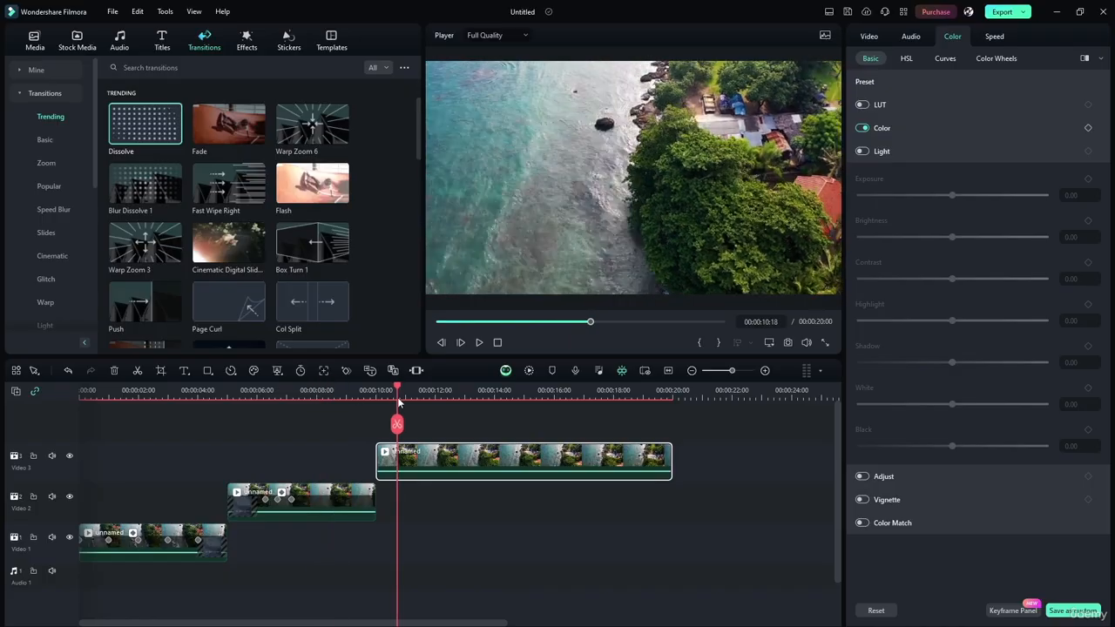
pyautogui.moveTo(397, 399); pyautogui.dragTo(524, 398)
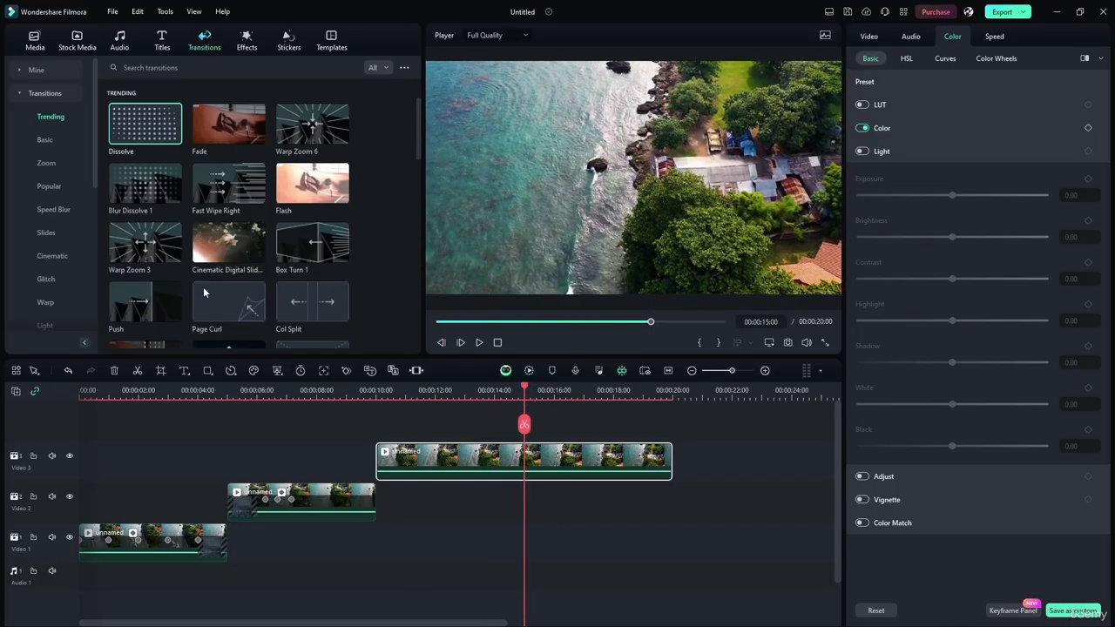
pyautogui.click(524, 424)
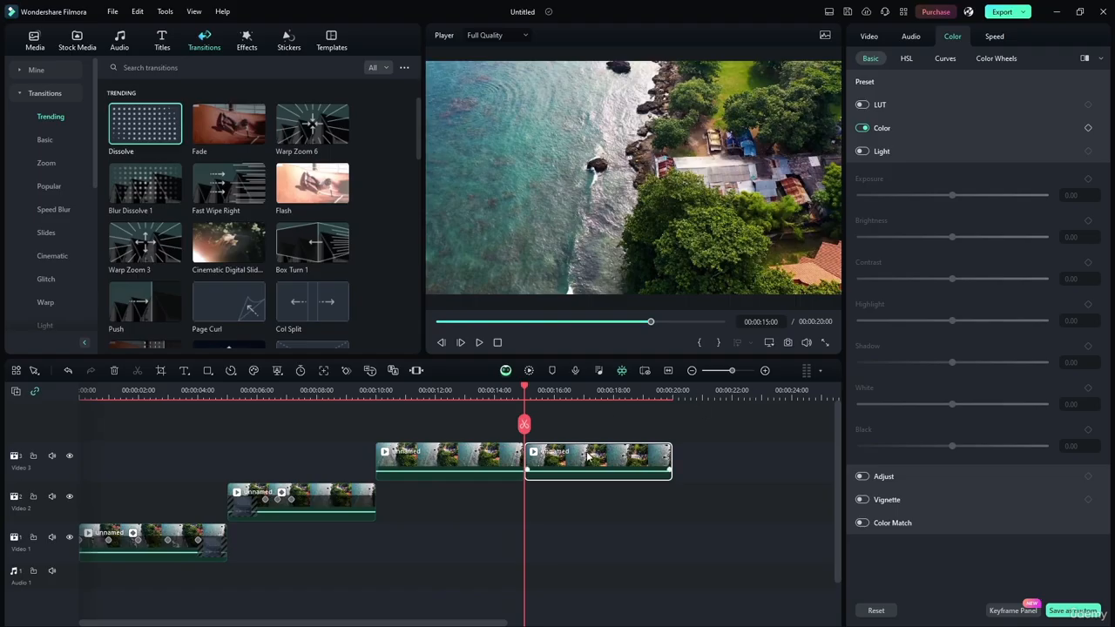
pyautogui.moveTo(588, 456); pyautogui.dragTo(588, 420)
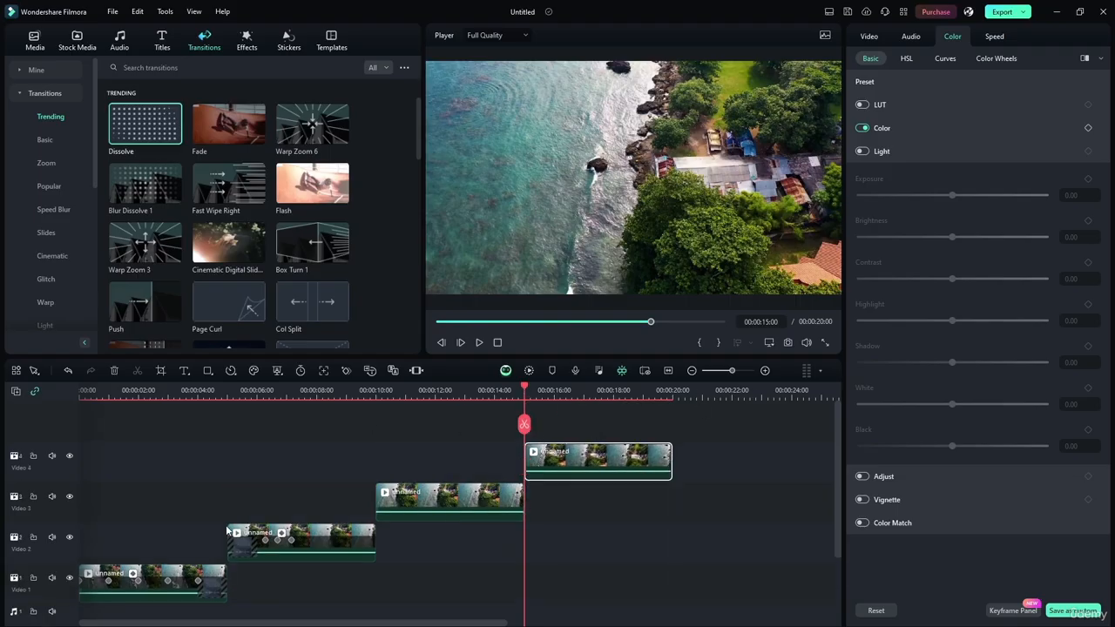
# Add Dissolve to the end of the second clip and the start of the third, and apply the 00:00:01:00 duration to all transitions
pyautogui.moveTo(174, 135); pyautogui.dragTo(372, 537)
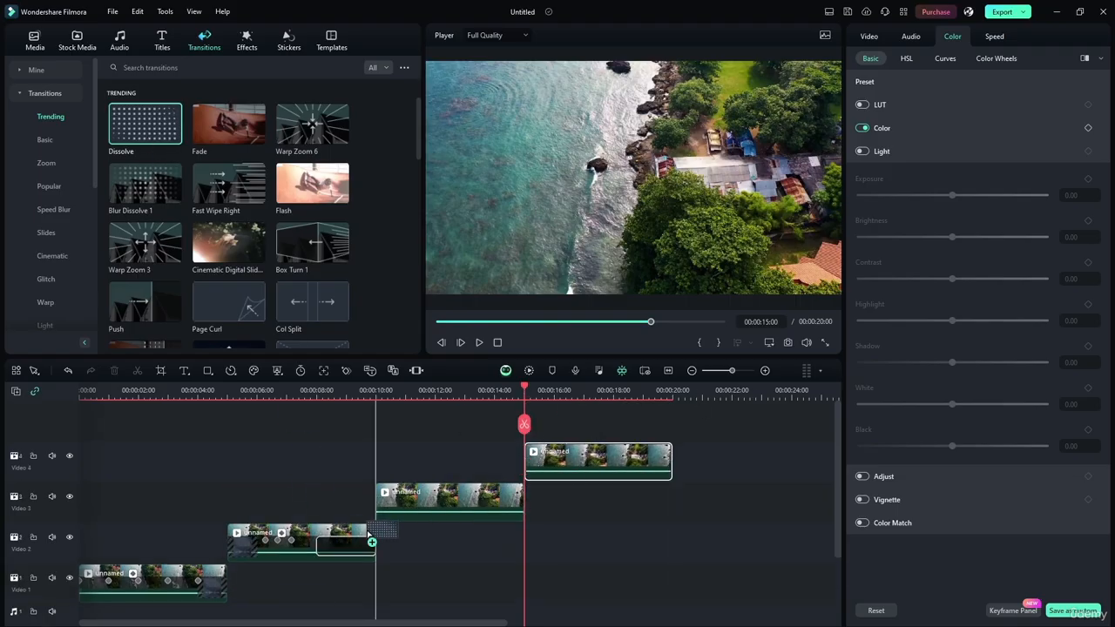
pyautogui.moveTo(145, 131)
pyautogui.mouseDown()
pyautogui.moveTo(388, 480)
pyautogui.moveTo(384, 497)
pyautogui.mouseUp()
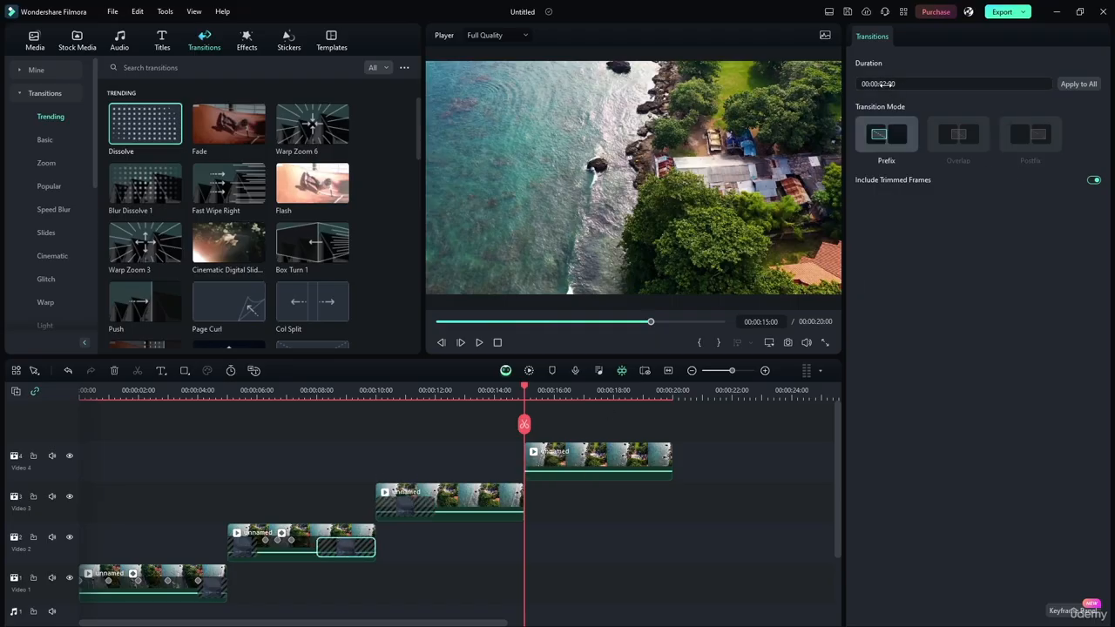
pyautogui.click(889, 84)
pyautogui.click(249, 553)
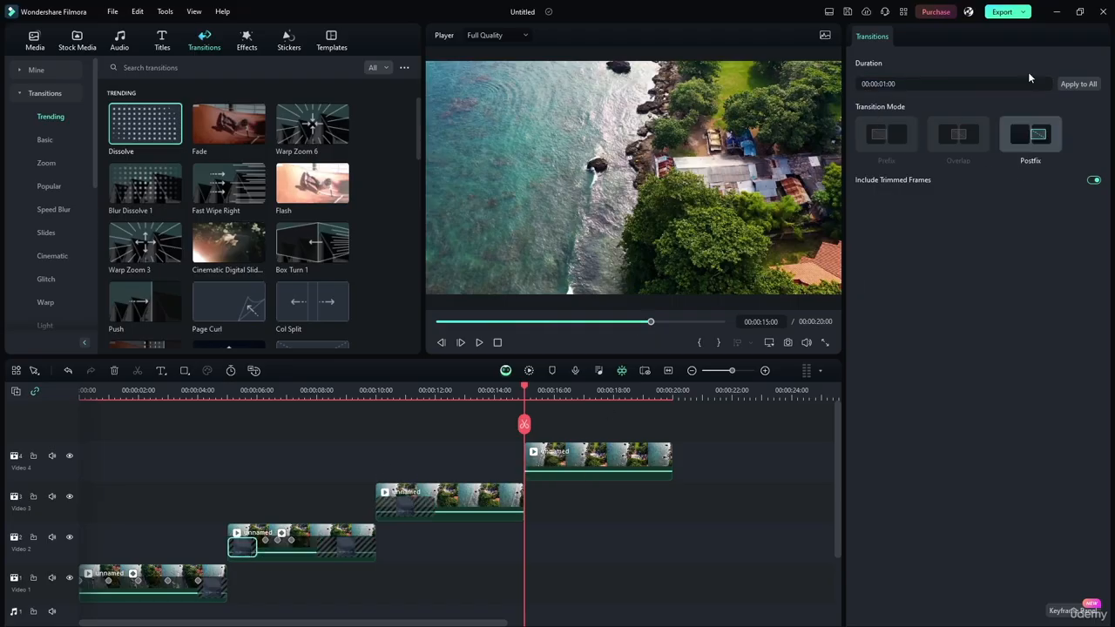
pyautogui.click(1070, 84)
pyautogui.click(683, 487)
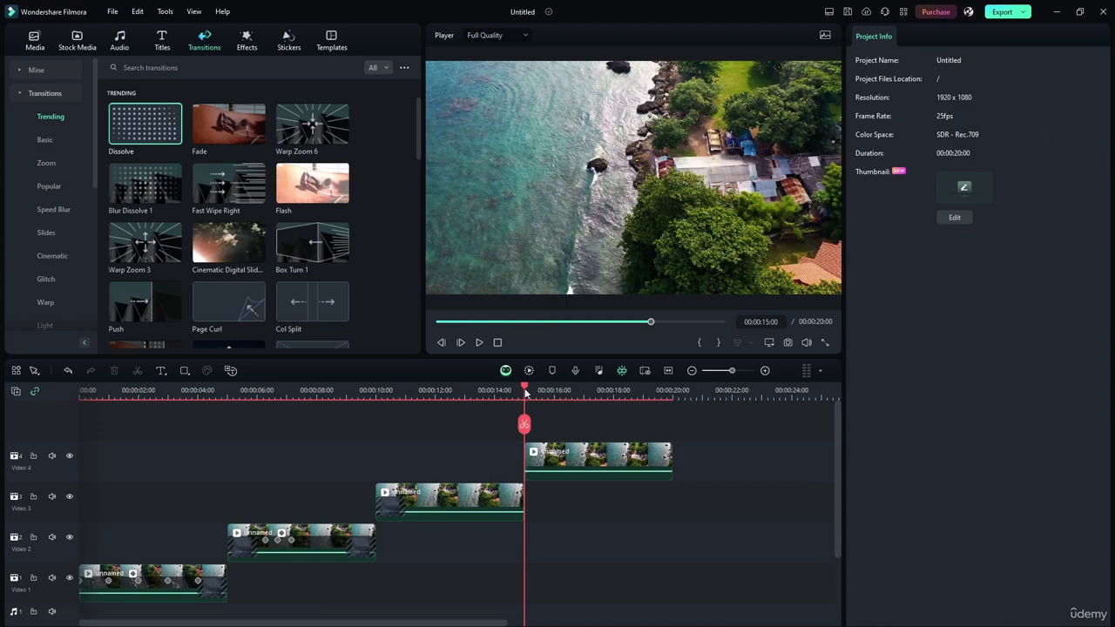
# At 00:00:13:11, turn off Color on the third clip, enable Adjust and raise Sharpen to 100.00
pyautogui.moveTo(524, 424); pyautogui.dragTo(478, 423)
pyautogui.click(494, 483)
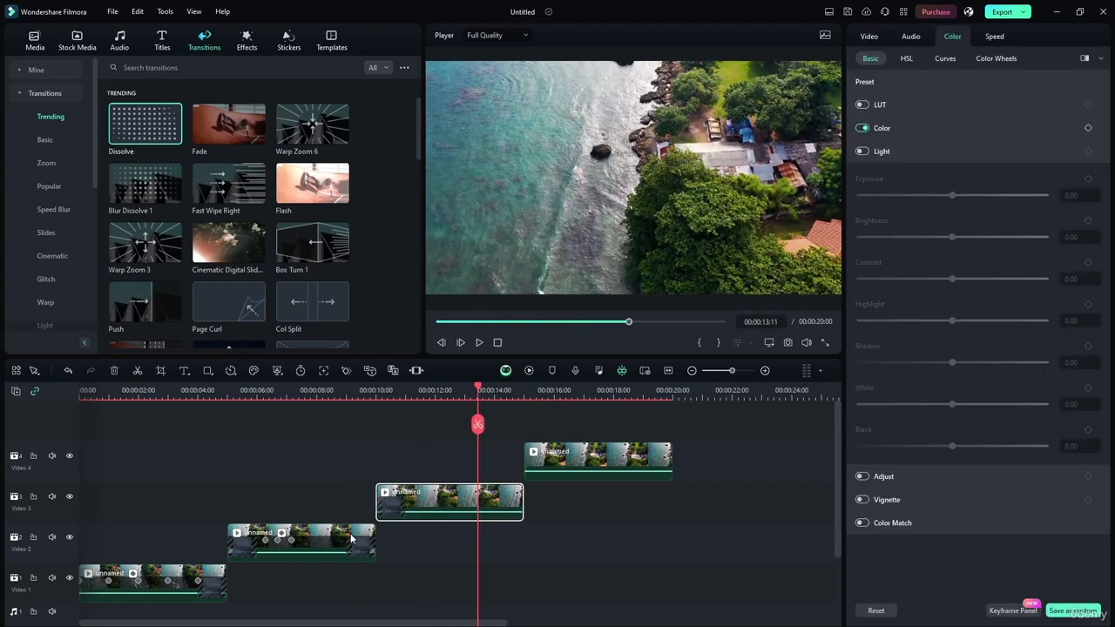
pyautogui.click(864, 130)
pyautogui.click(896, 149)
pyautogui.click(897, 175)
pyautogui.click(860, 174)
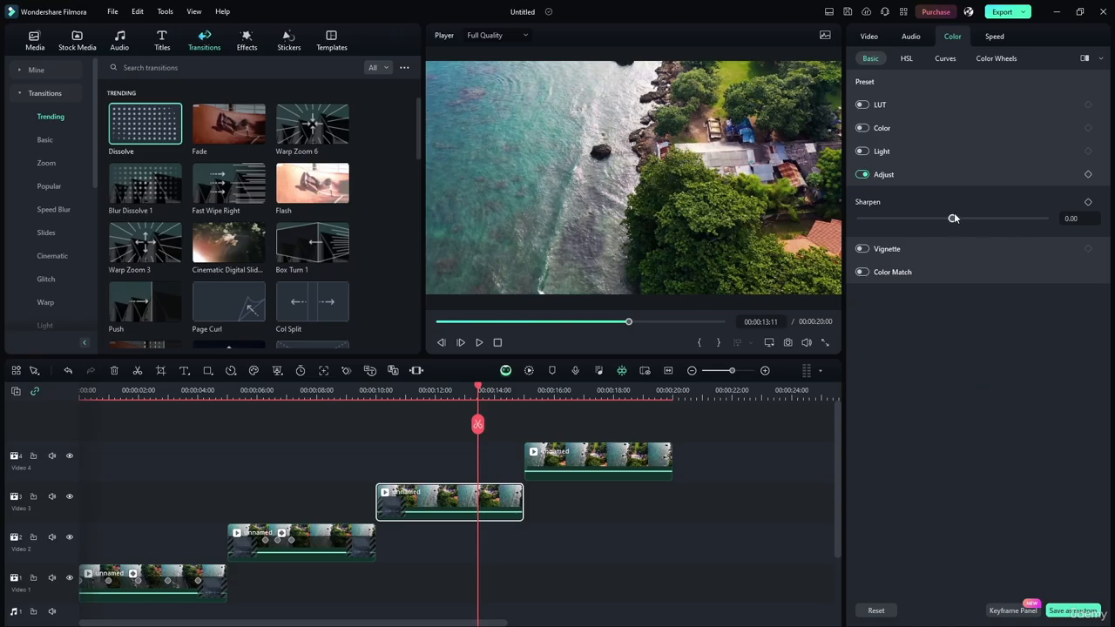
pyautogui.moveTo(952, 218); pyautogui.dragTo(793, 212)
pyautogui.moveTo(861, 217); pyautogui.dragTo(1092, 240)
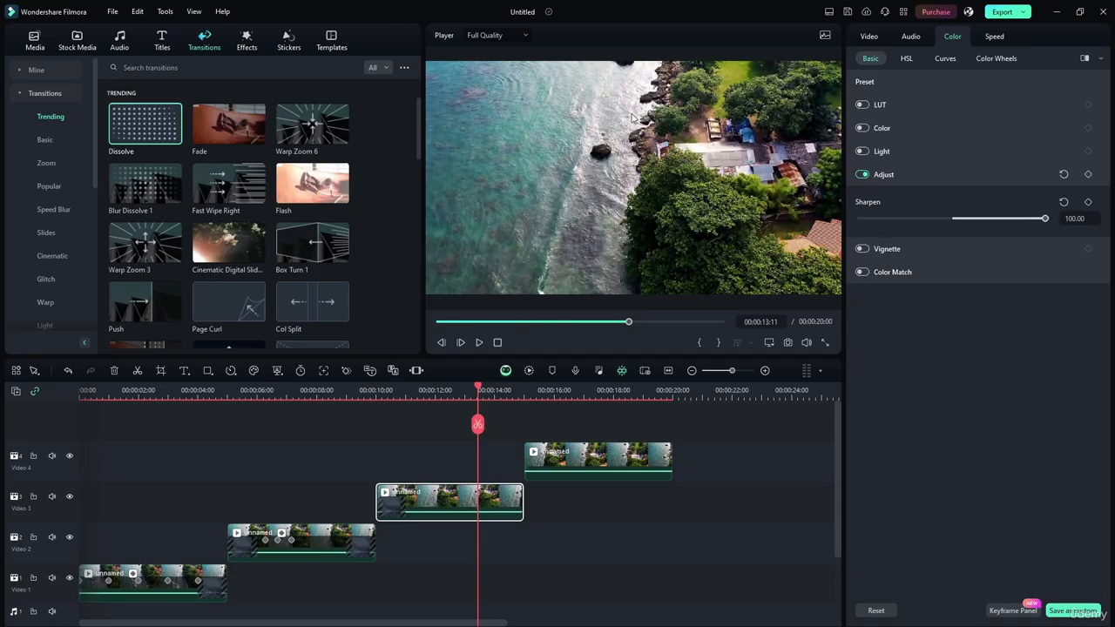
# Add Dissolve between the third and fourth clips, at the former's end and the latter's start, applying a 00:00:01:00 duration to all transitions
pyautogui.click(636, 458)
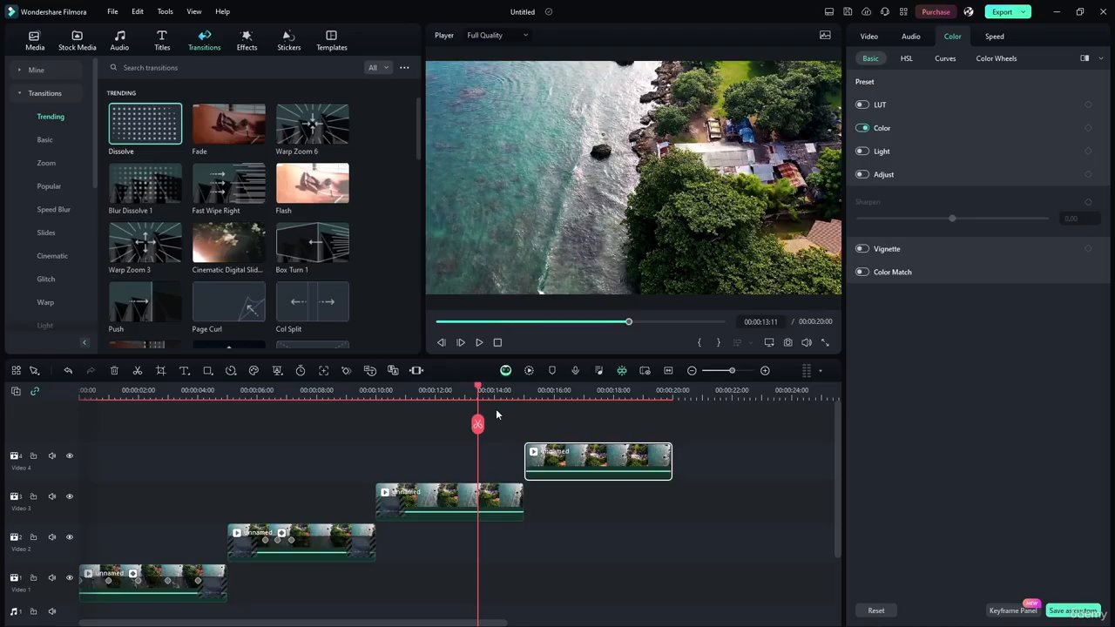
pyautogui.moveTo(162, 135); pyautogui.dragTo(502, 501)
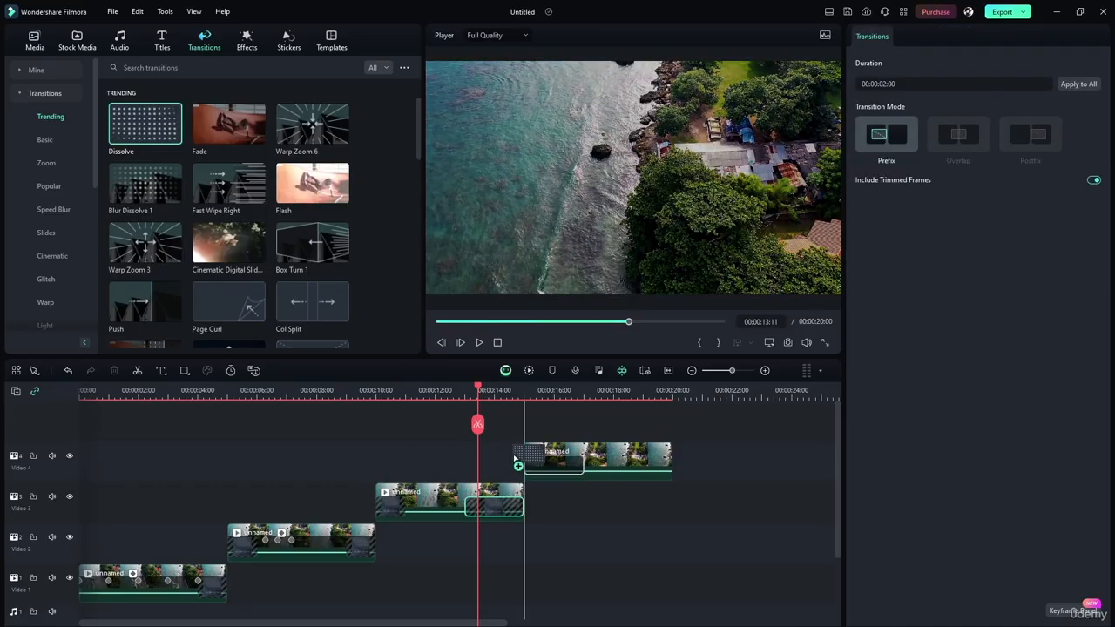
pyautogui.click(389, 506)
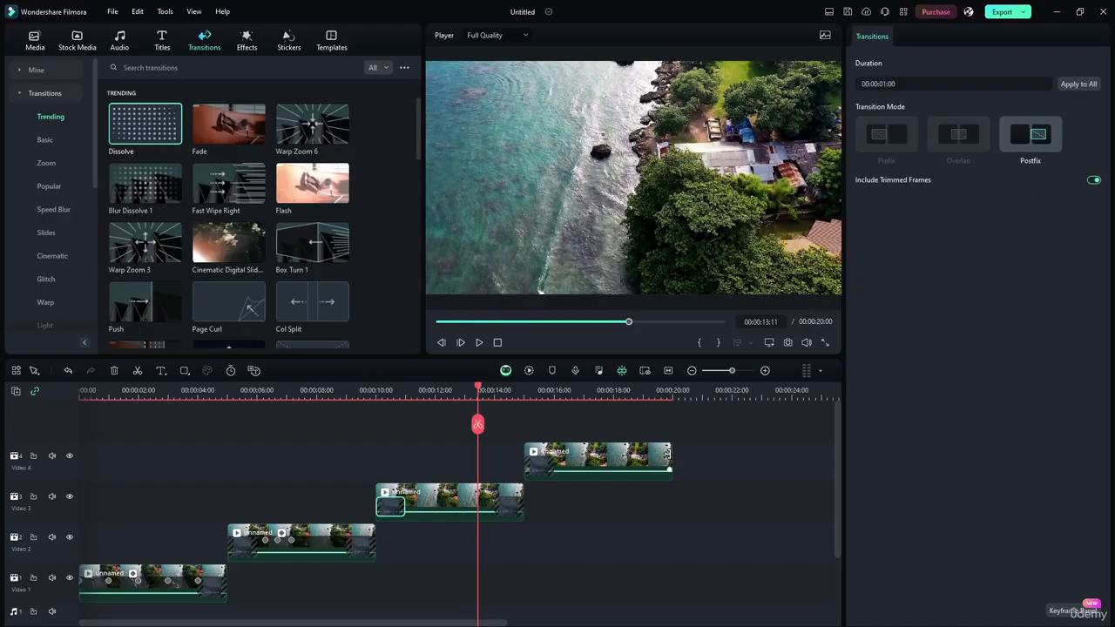
# At 00:00:17:13, turn off Color on the fourth clip and enable Vignette with an Amount of 100.00
pyautogui.click(608, 458)
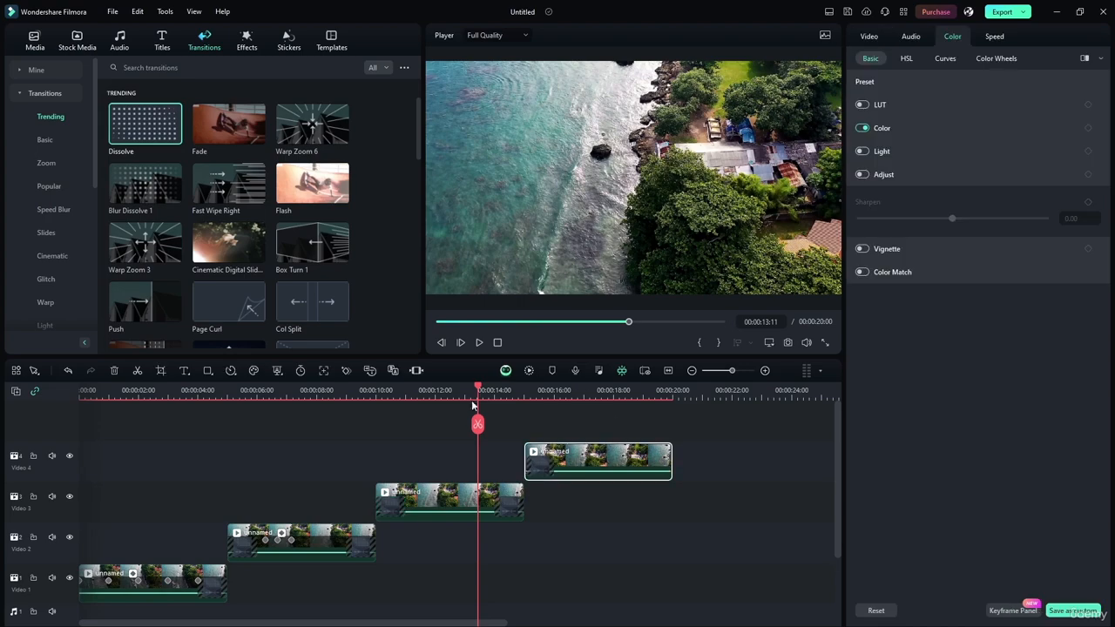
pyautogui.moveTo(475, 388); pyautogui.dragTo(599, 388)
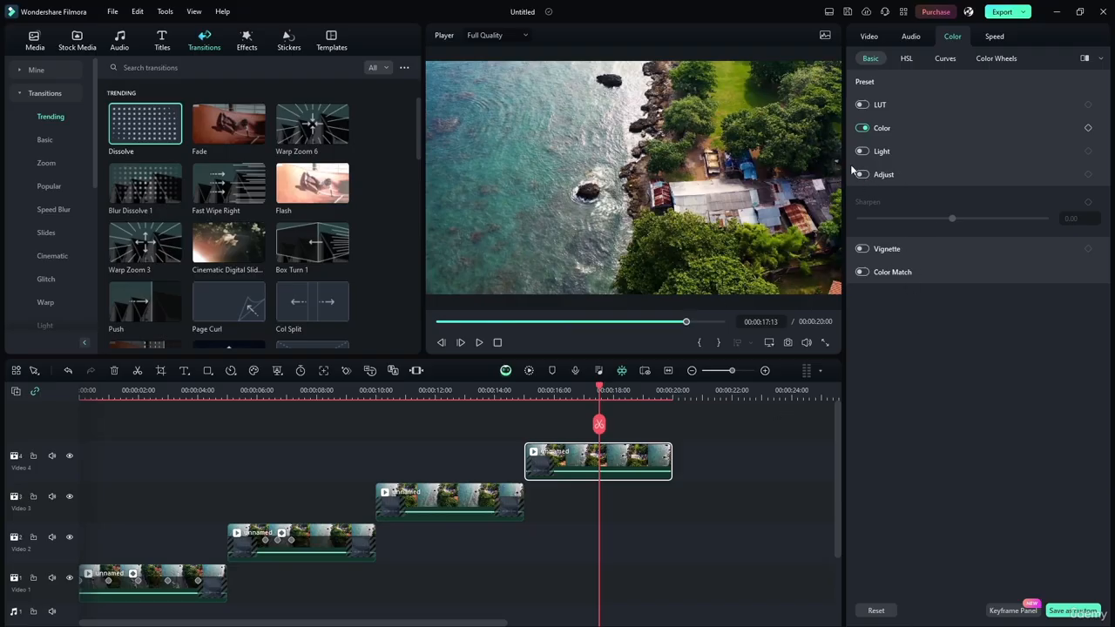
pyautogui.click(862, 128)
pyautogui.click(862, 249)
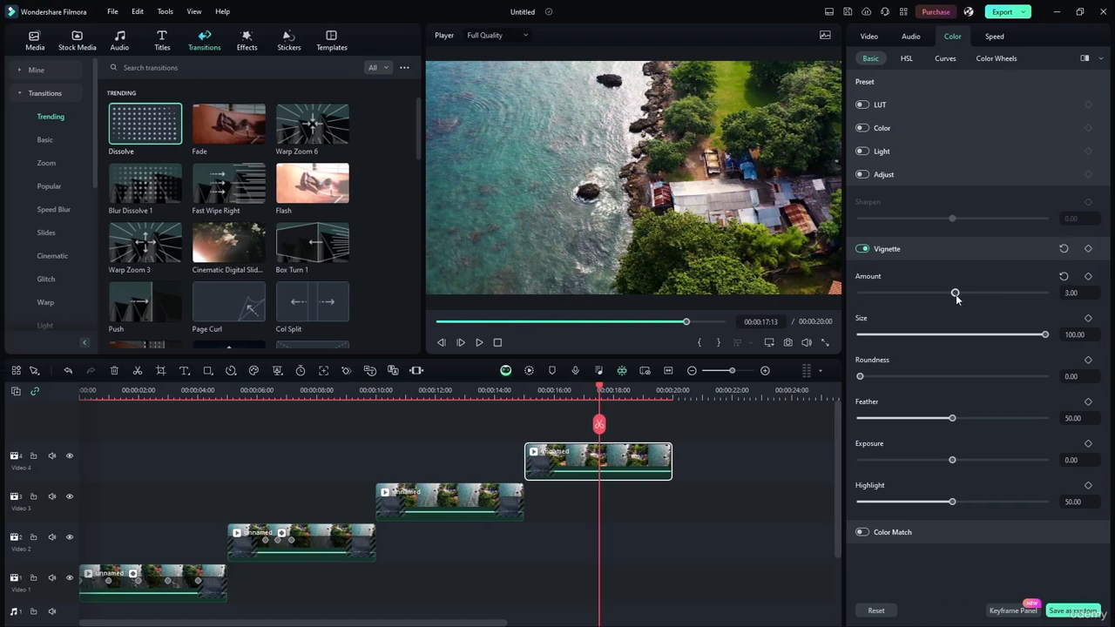
pyautogui.moveTo(953, 294); pyautogui.dragTo(1051, 291)
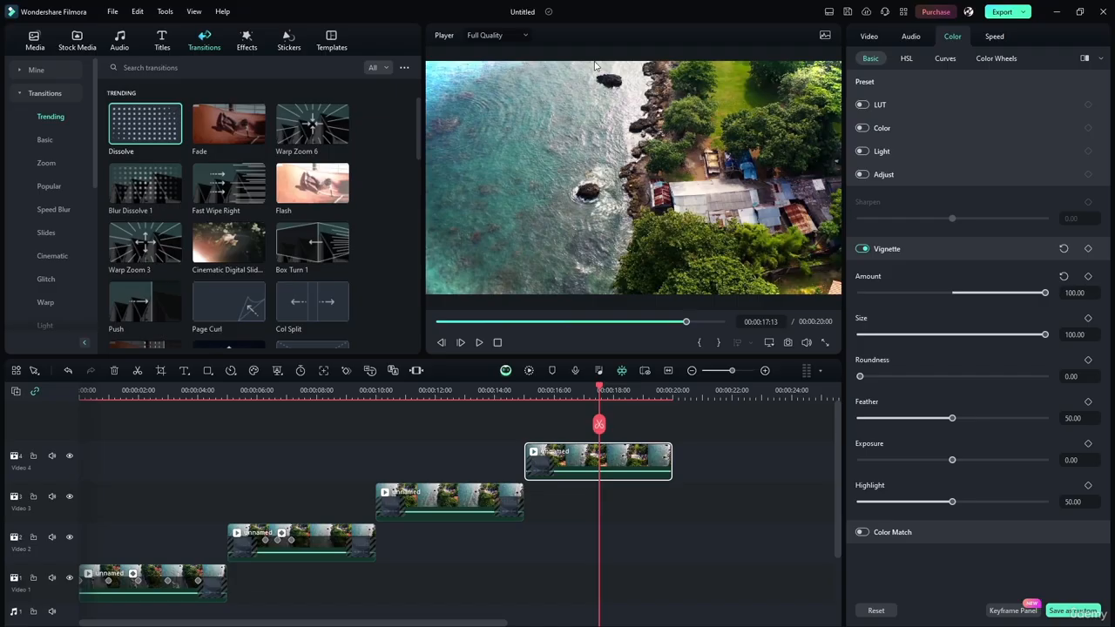
# Try the vignette's Size at 90.00, raise its Roundness to 100.00, and return the Size to 100.00
pyautogui.moveTo(1042, 336)
pyautogui.mouseDown()
pyautogui.moveTo(901, 334)
pyautogui.moveTo(1026, 335)
pyautogui.mouseUp()
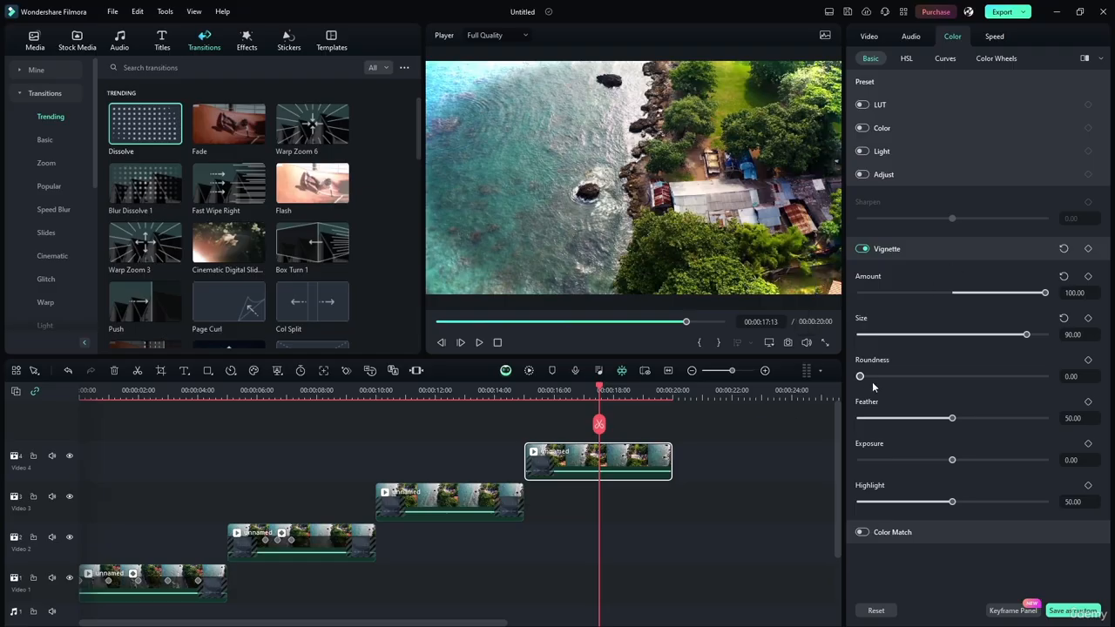
pyautogui.moveTo(861, 376); pyautogui.dragTo(1112, 360)
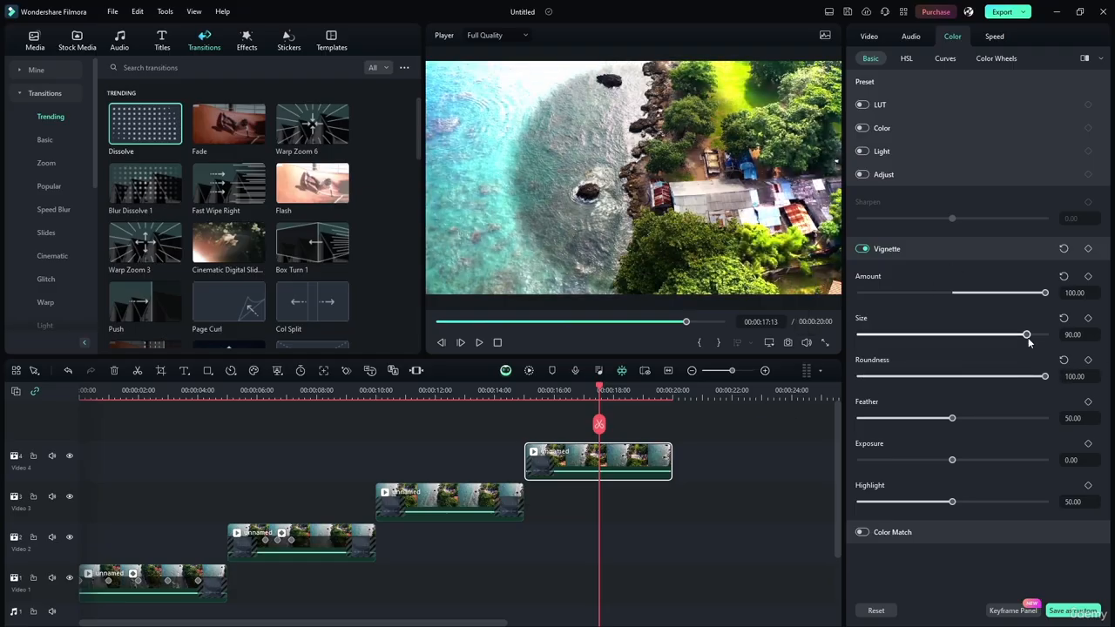
pyautogui.moveTo(1028, 336); pyautogui.dragTo(1086, 333)
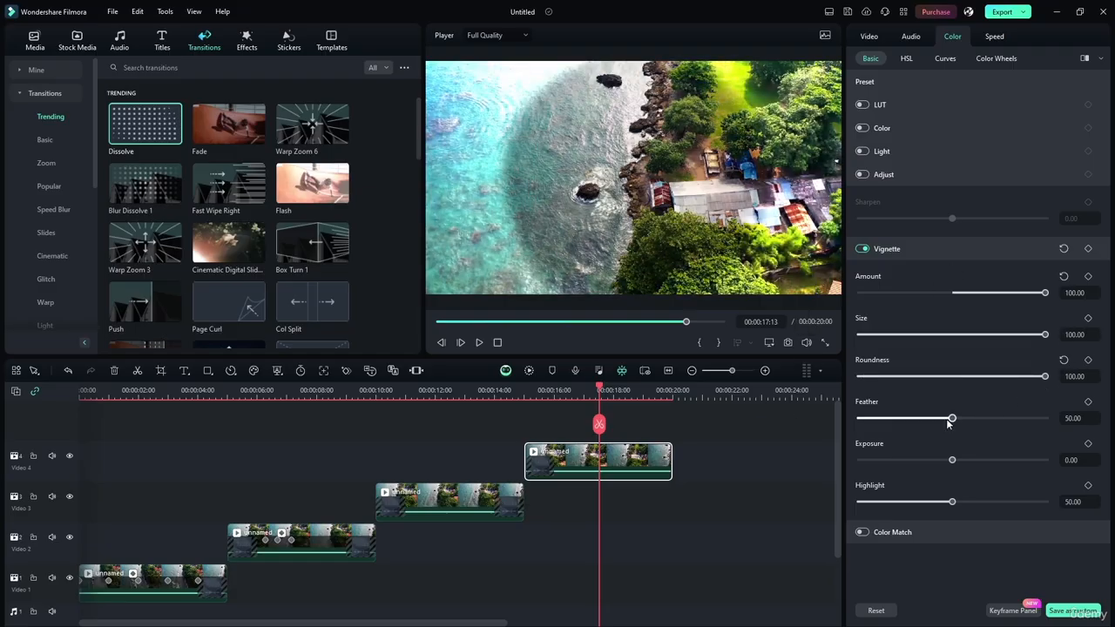
# Lower the vignette's Roundness to 44.00, try Feather at 0.00 and raise it to 100.00
pyautogui.moveTo(1045, 377); pyautogui.dragTo(941, 377)
pyautogui.moveTo(952, 418); pyautogui.dragTo(775, 404)
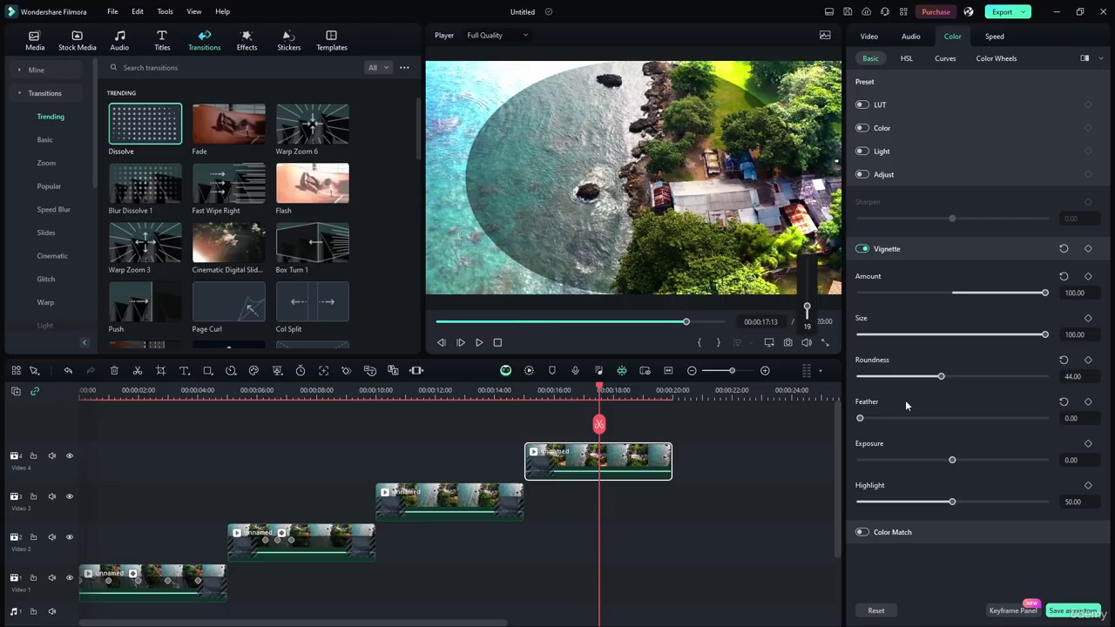
pyautogui.moveTo(860, 418); pyautogui.dragTo(1052, 421)
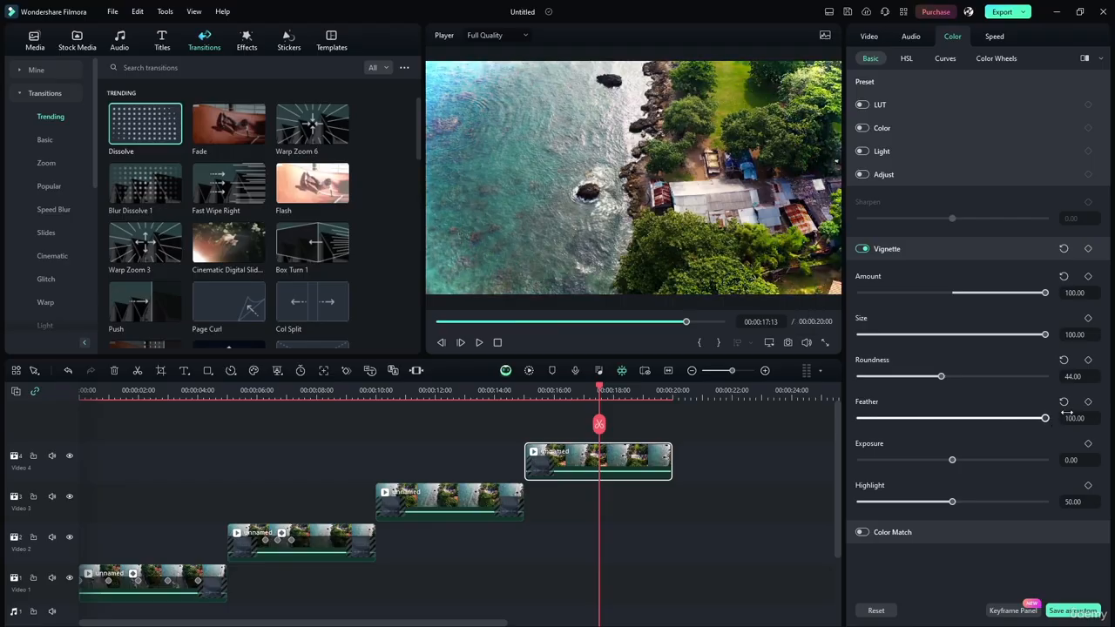
# Set the vignette's Exposure to -86.00, Highlight to 51.00 and Amount to -100.00
pyautogui.moveTo(952, 460); pyautogui.dragTo(873, 460)
pyautogui.moveTo(948, 510)
pyautogui.mouseDown()
pyautogui.moveTo(861, 504)
pyautogui.moveTo(1037, 503)
pyautogui.moveTo(954, 491)
pyautogui.mouseUp()
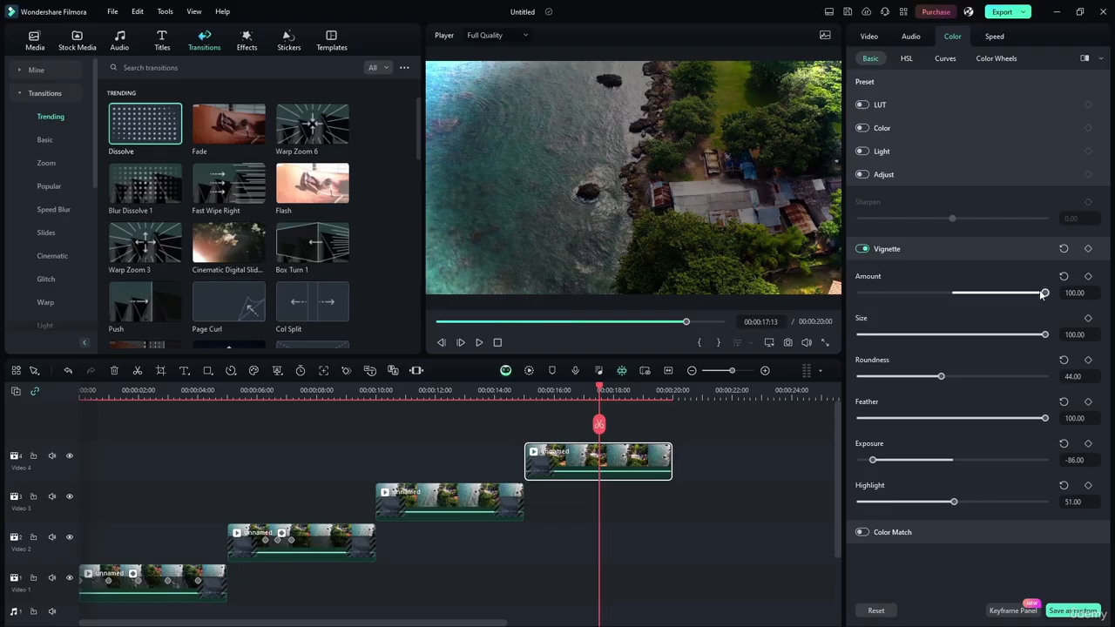
pyautogui.moveTo(1046, 293); pyautogui.dragTo(822, 292)
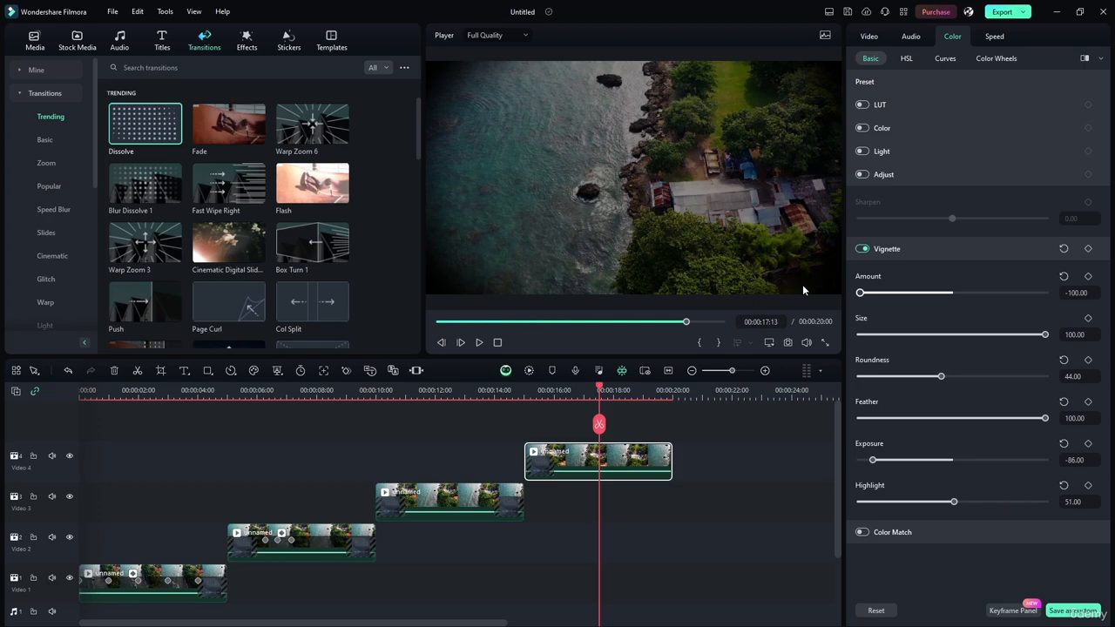
# Refine the vignette with Size 92.00, Roundness 21.00, Feather 100.00, Exposure 11.00 and Highlight 60.00
pyautogui.moveTo(1044, 334)
pyautogui.mouseDown()
pyautogui.moveTo(899, 335)
pyautogui.moveTo(1030, 335)
pyautogui.mouseUp()
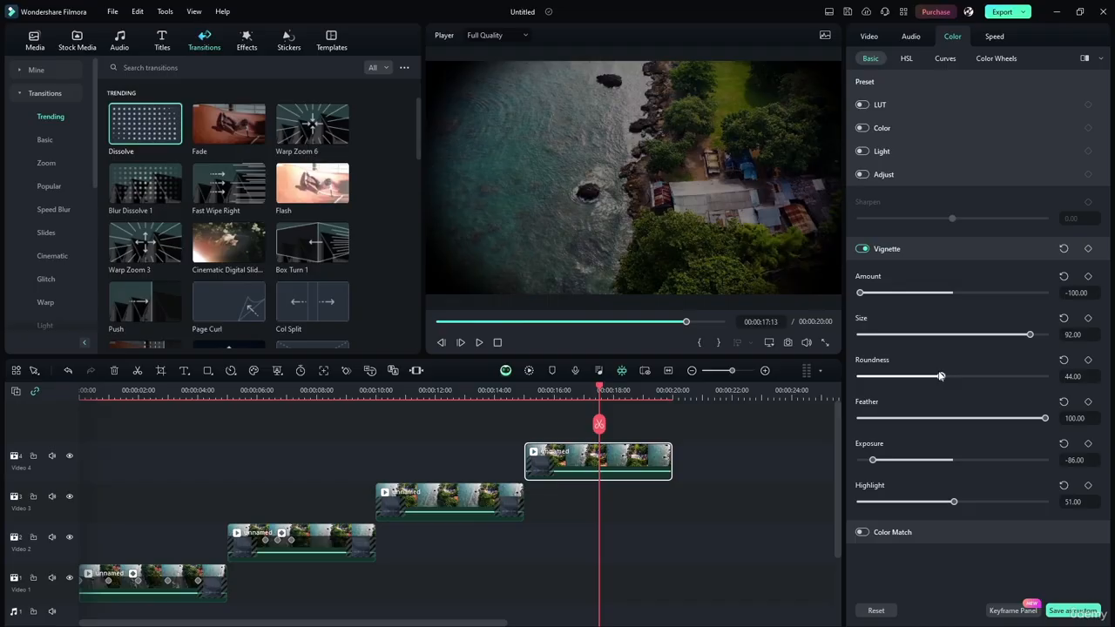
pyautogui.moveTo(936, 377); pyautogui.dragTo(896, 366)
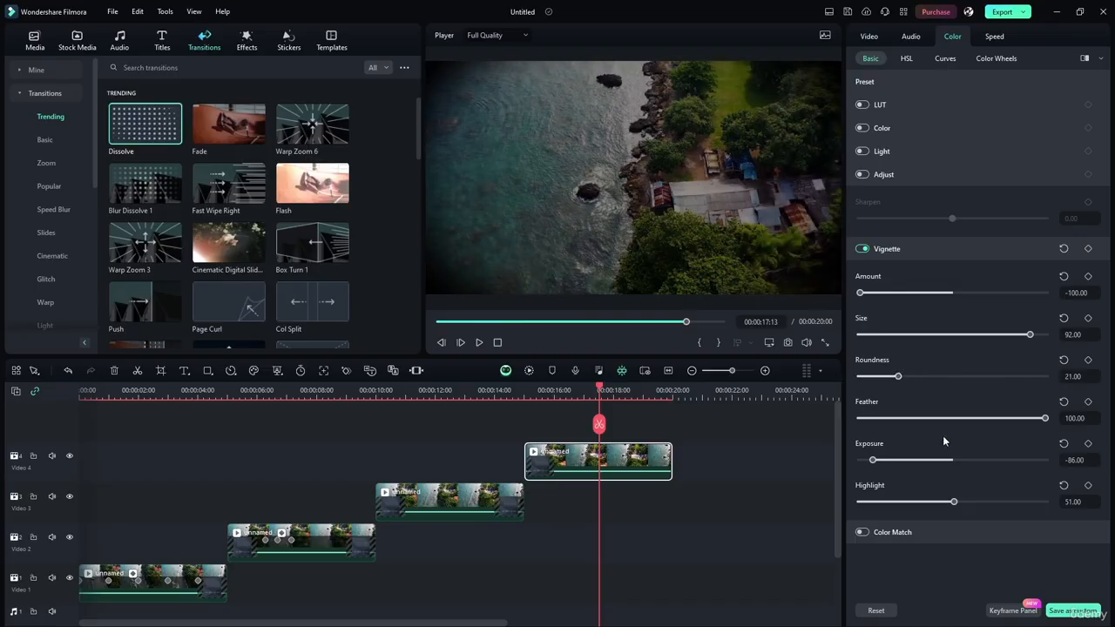
pyautogui.moveTo(1045, 419)
pyautogui.mouseDown()
pyautogui.moveTo(876, 418)
pyautogui.moveTo(1045, 419)
pyautogui.mouseUp()
pyautogui.moveTo(873, 460); pyautogui.dragTo(962, 460)
pyautogui.moveTo(955, 502); pyautogui.dragTo(974, 486)
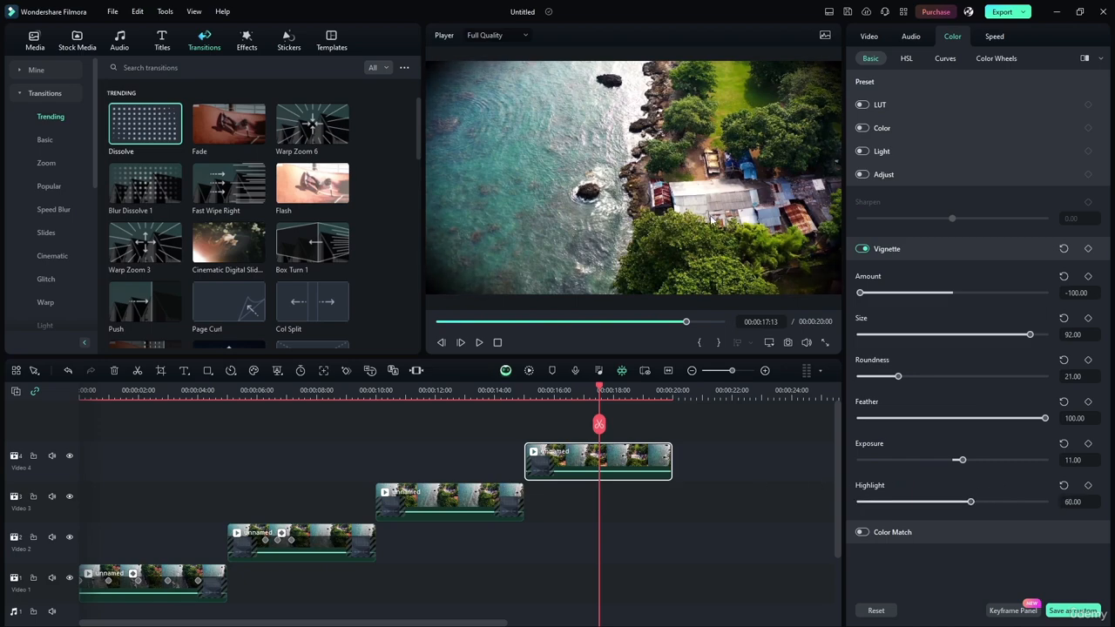
# Play the vignetted clip from 00:00:14:24, and replay from 00:00:13:17 to check the transition into it
pyautogui.click(524, 394)
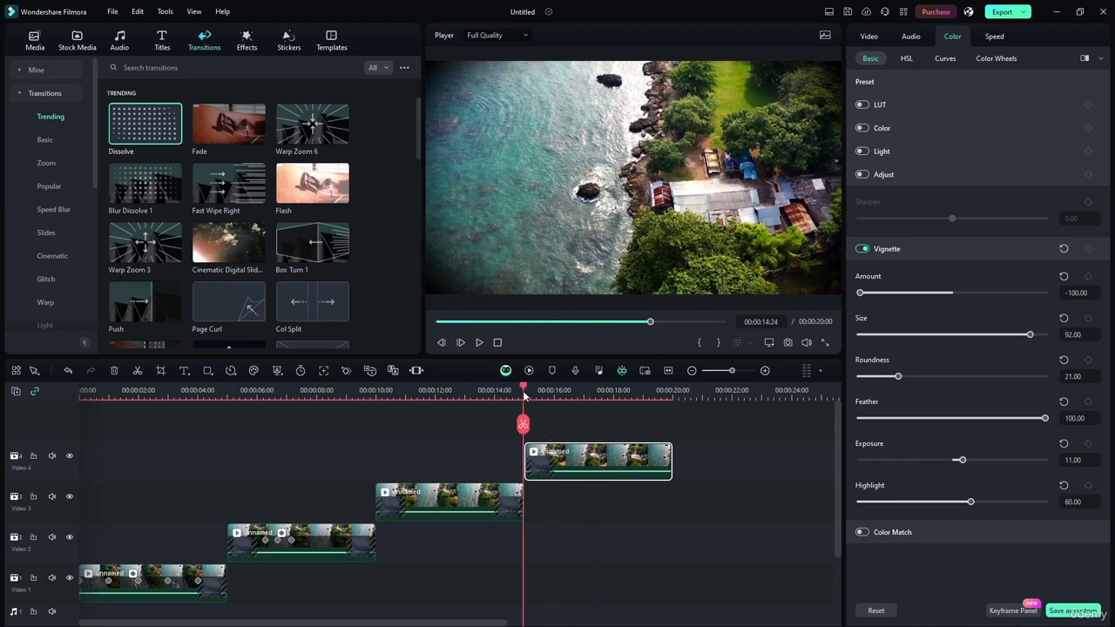
pyautogui.click(479, 342)
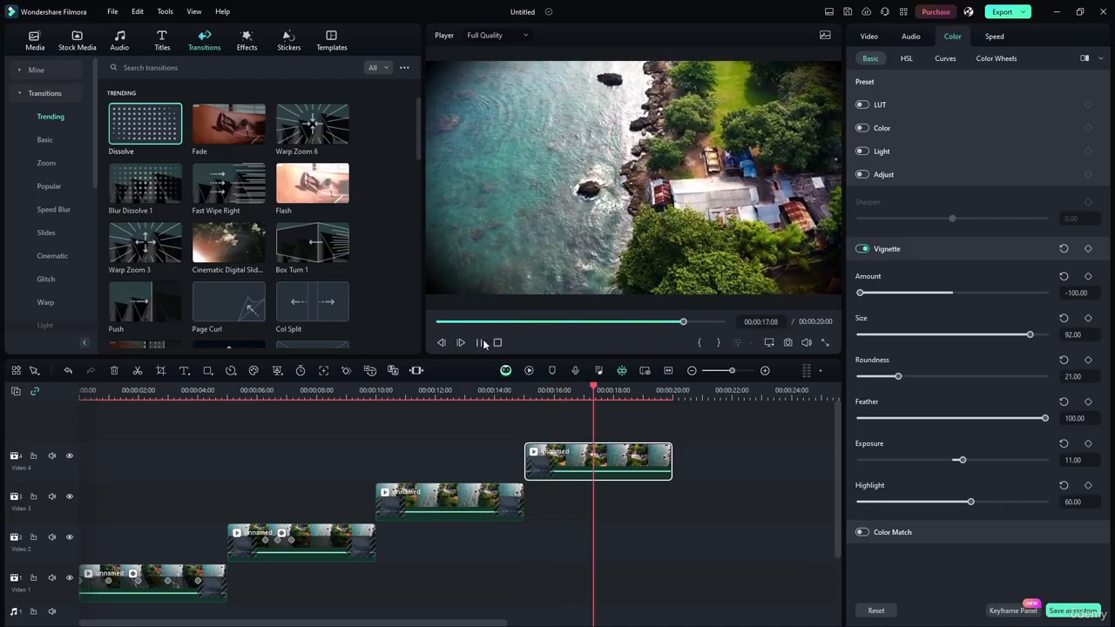
pyautogui.click(484, 343)
pyautogui.moveTo(594, 392); pyautogui.dragTo(485, 392)
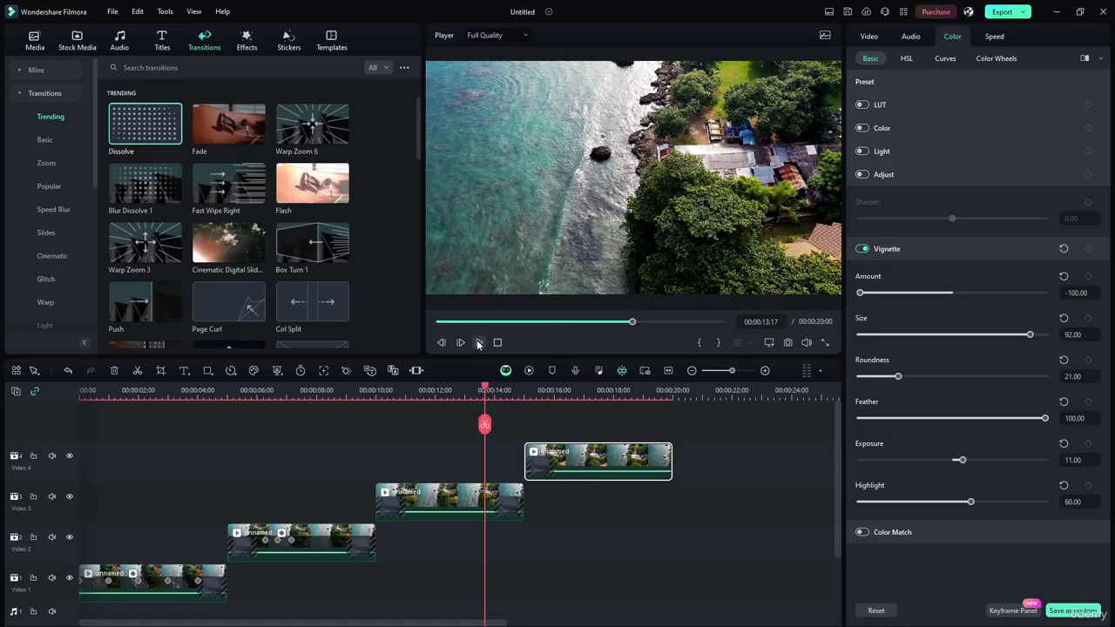
pyautogui.click(478, 343)
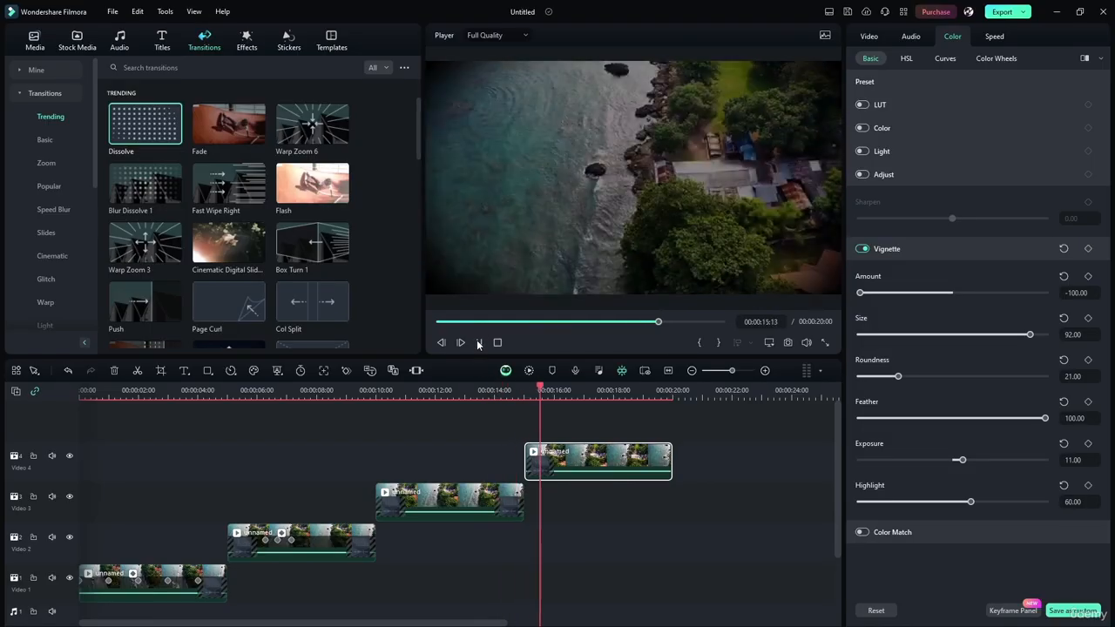
# Pause playback at 00:00:18:04, enable Color Match on the Video 4 clip and open its comparison view
pyautogui.click(478, 344)
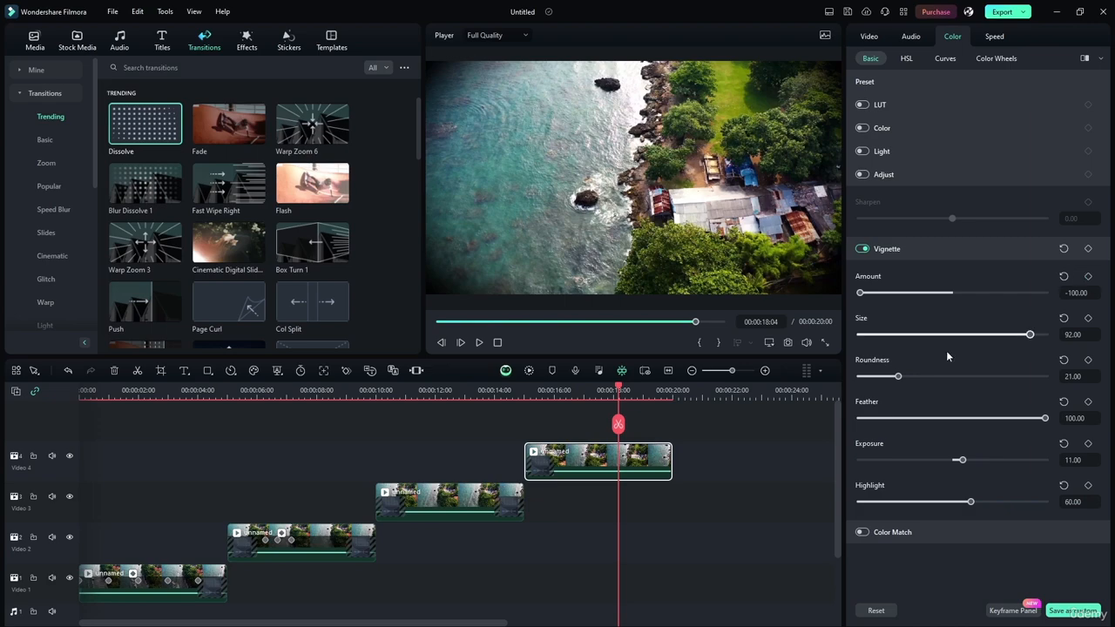
pyautogui.click(901, 250)
pyautogui.click(887, 273)
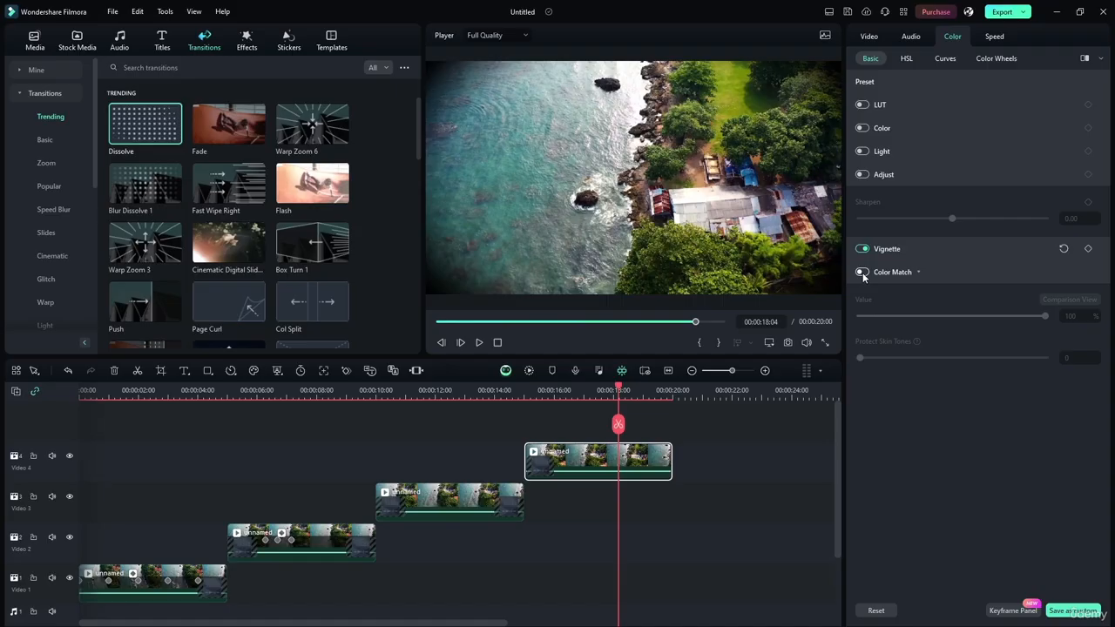
pyautogui.keyDown('ctrl'); pyautogui.click(505, 493); pyautogui.keyUp('ctrl')
pyautogui.click(599, 464)
pyautogui.click(863, 273)
pyautogui.click(1057, 302)
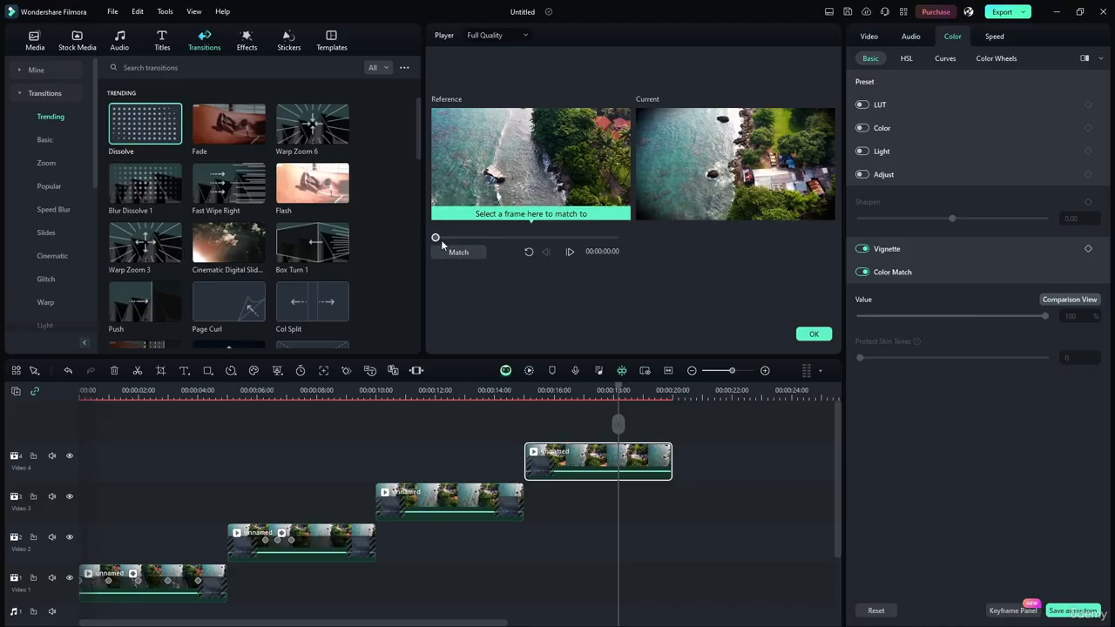
# Color match the Video 4 clip to the reference frame at 00:00:01:01 with Value 100%, and check it around 00:00:17:20
pyautogui.moveTo(437, 239)
pyautogui.mouseDown()
pyautogui.moveTo(576, 241)
pyautogui.moveTo(443, 242)
pyautogui.mouseUp()
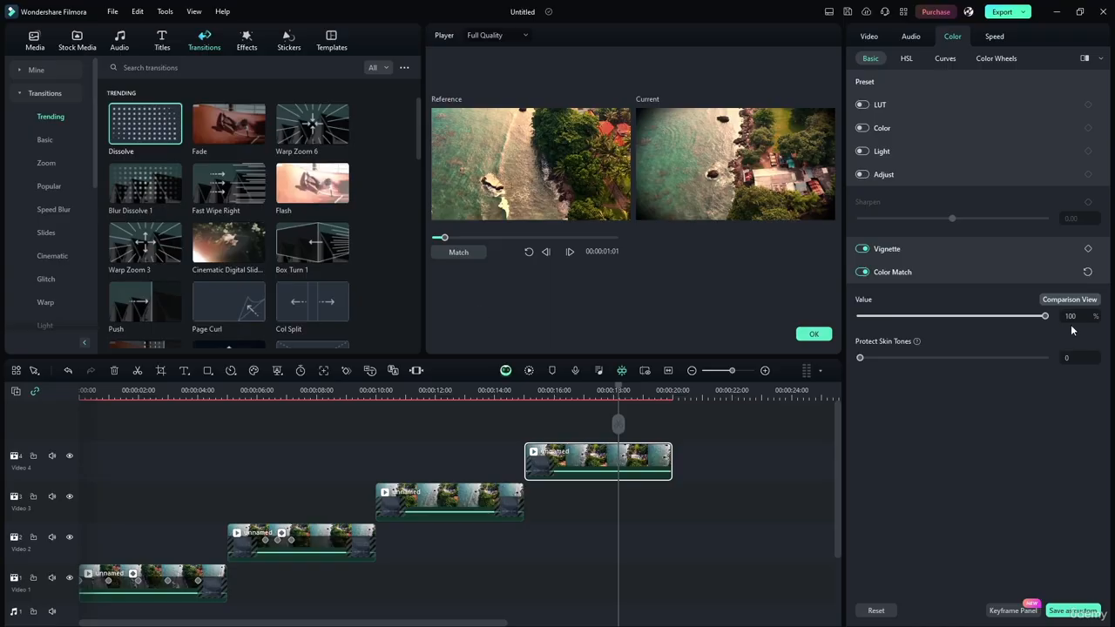
pyautogui.moveTo(1046, 316)
pyautogui.mouseDown()
pyautogui.moveTo(984, 317)
pyautogui.moveTo(1046, 318)
pyautogui.mouseUp()
pyautogui.moveTo(1048, 316)
pyautogui.mouseDown()
pyautogui.moveTo(849, 319)
pyautogui.moveTo(1046, 317)
pyautogui.mouseUp()
pyautogui.click(813, 334)
pyautogui.moveTo(619, 387); pyautogui.dragTo(604, 411)
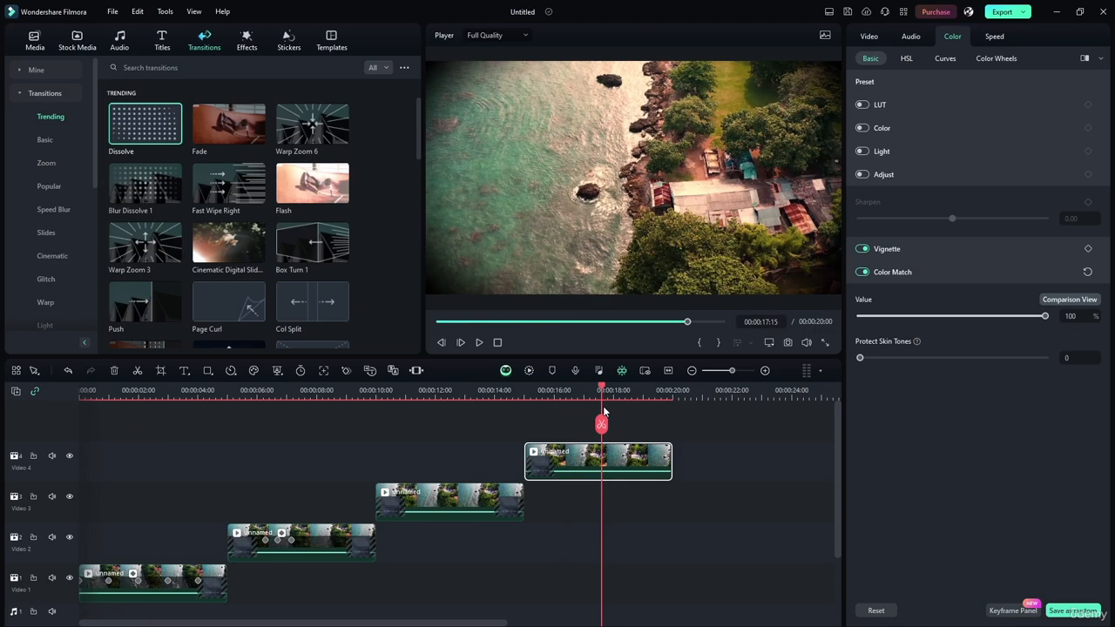
pyautogui.moveTo(604, 411)
pyautogui.mouseDown()
pyautogui.moveTo(647, 416)
pyautogui.moveTo(608, 418)
pyautogui.mouseUp()
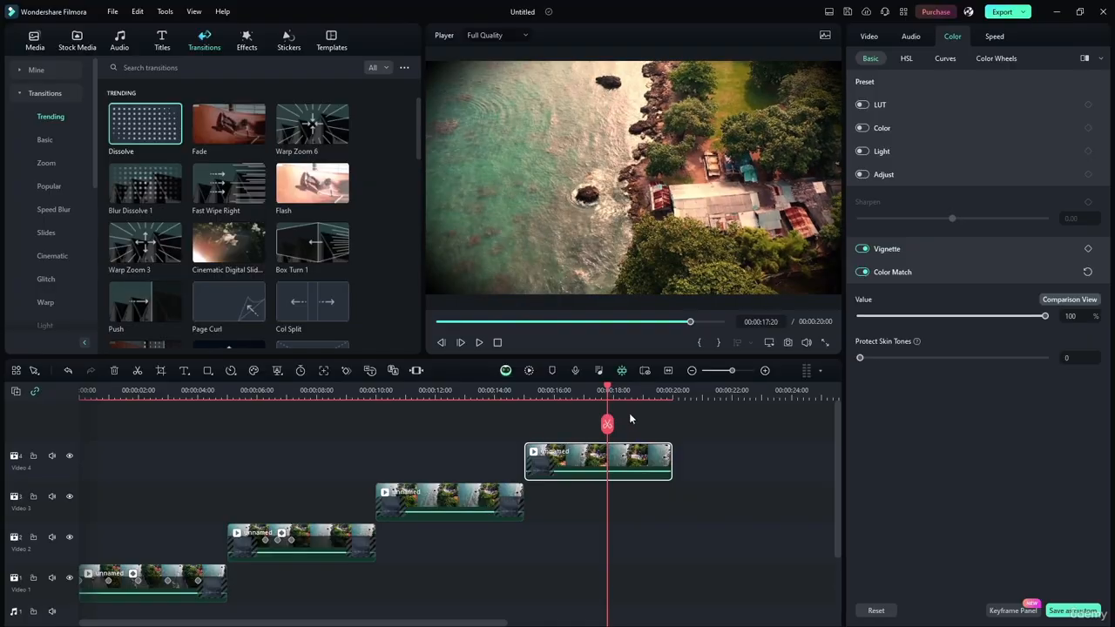